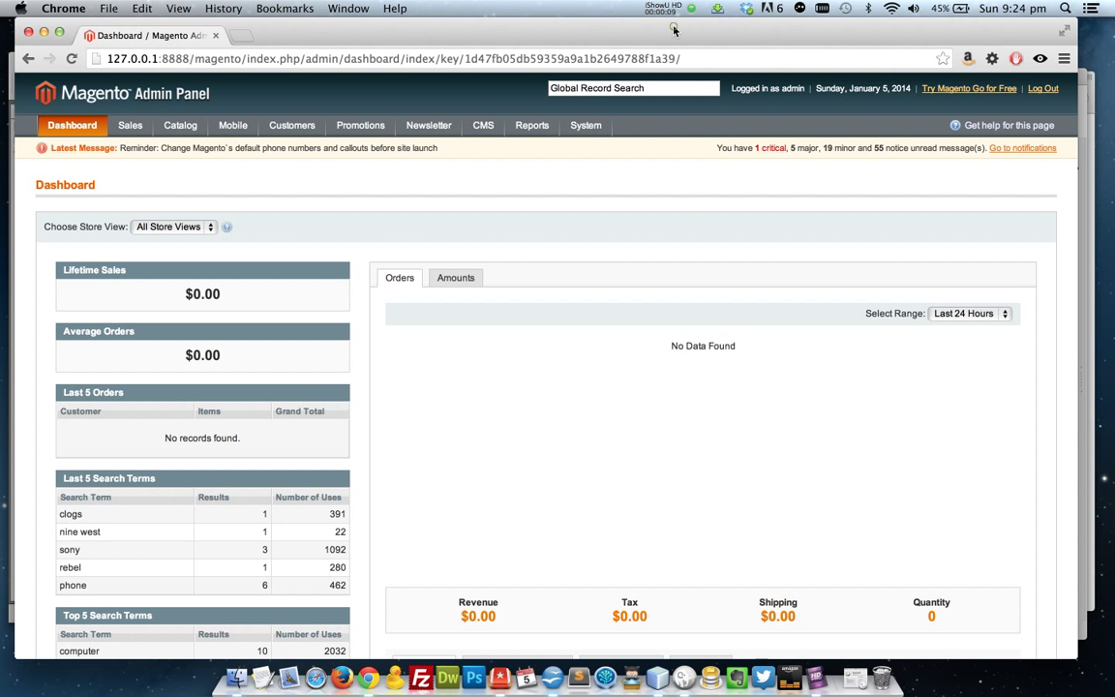
Move the Magento dashboard window down and right to reveal the export_all_products.csv spreadsheet.
drag(675, 32, 700, 114)
Delete rows 2–23, the products listed above the camera products.
click(702, 80)
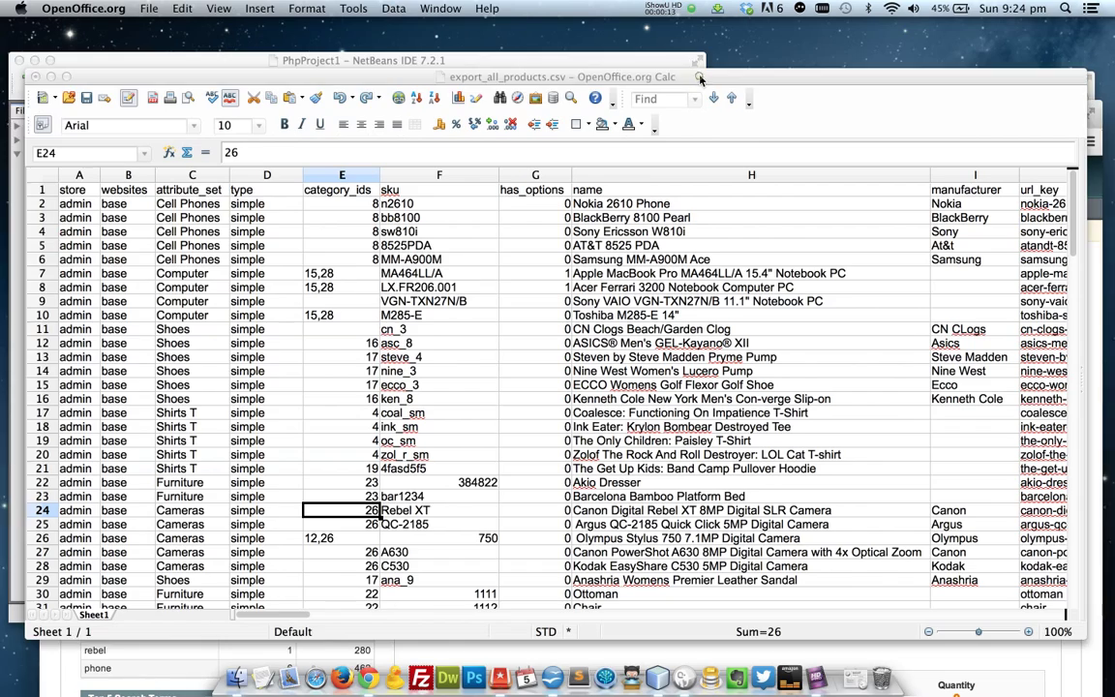
drag(702, 80, 702, 40)
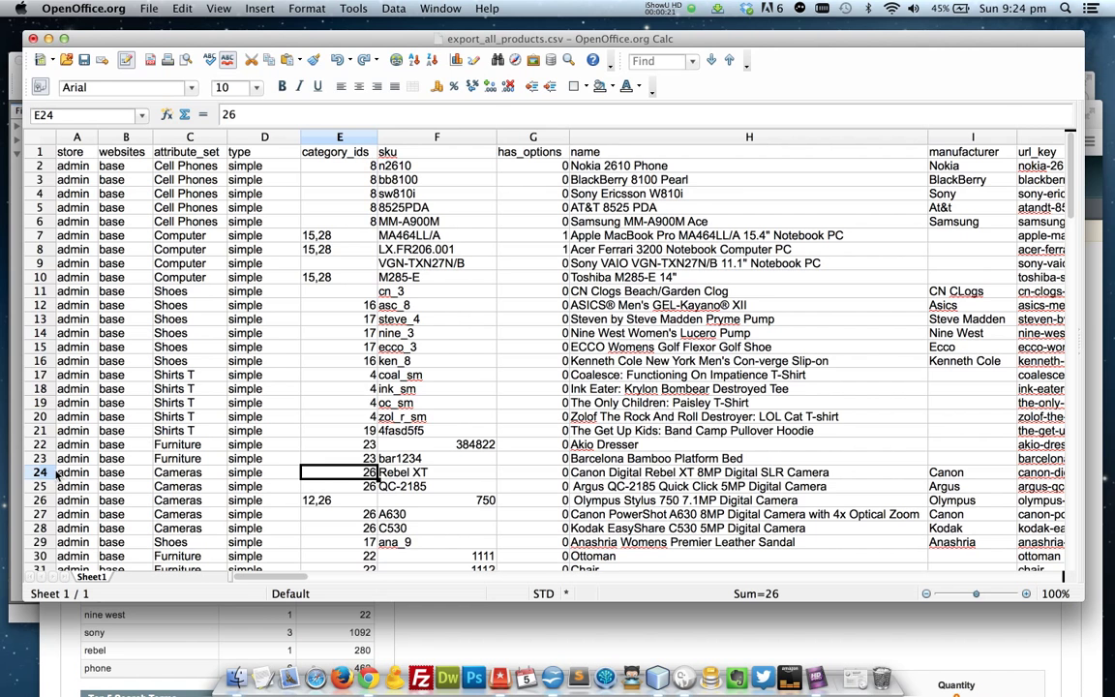
drag(39, 167, 39, 469)
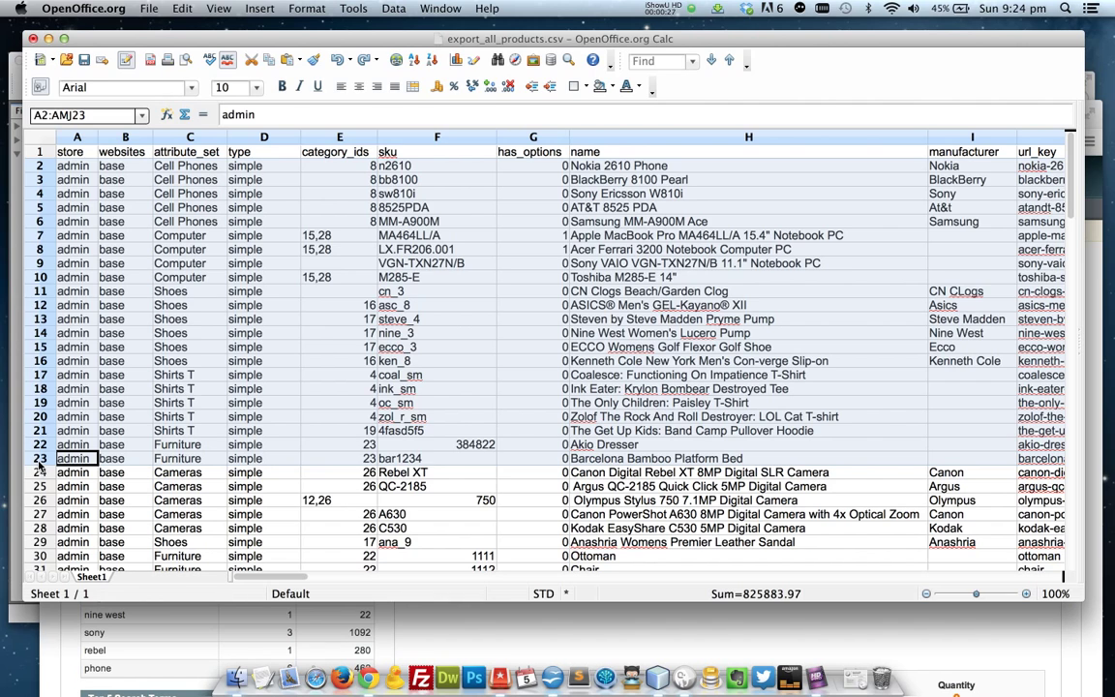
right_click(38, 242)
click(84, 320)
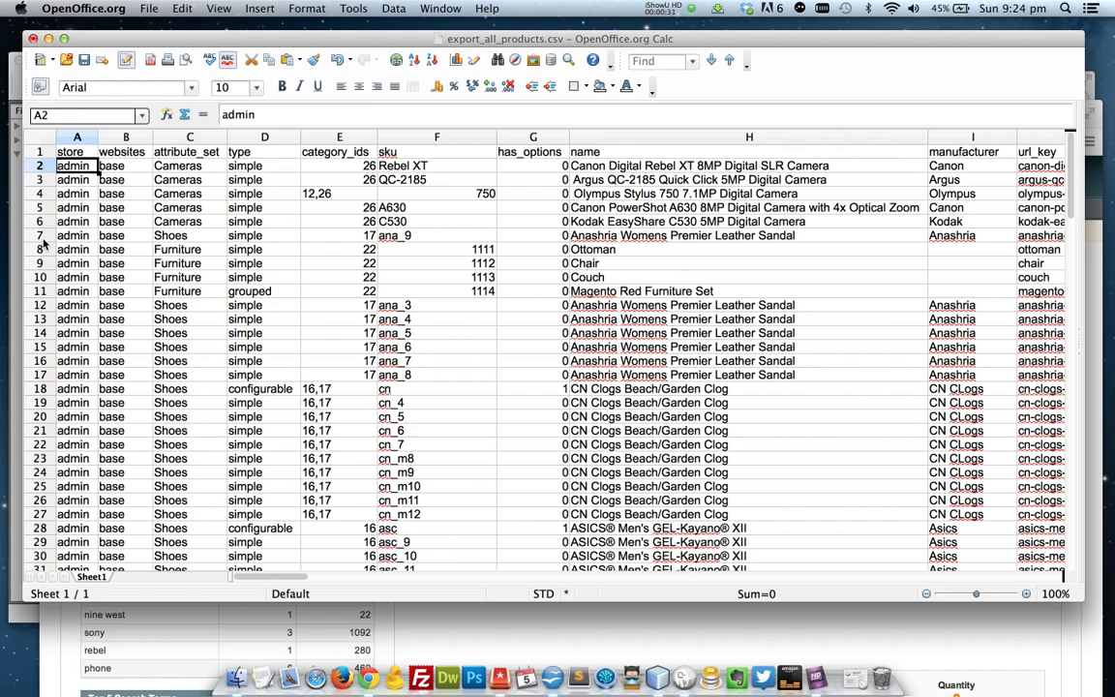
Delete every row after the five camera products, from row 7 onward.
drag(40, 236, 52, 575)
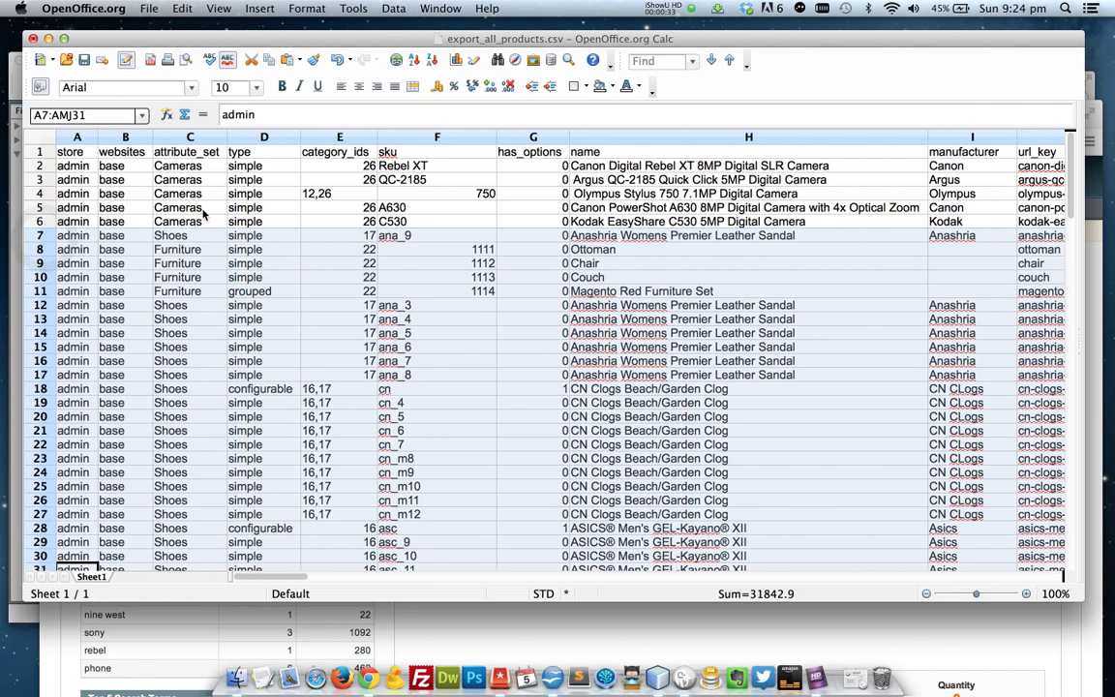
click(41, 235)
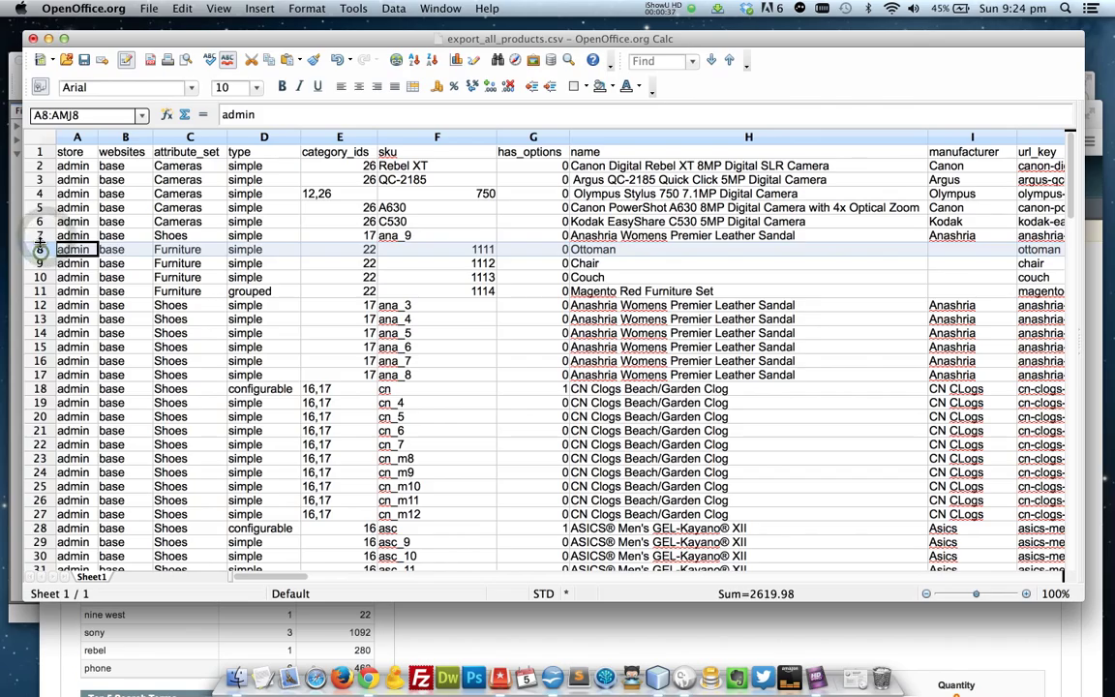
drag(40, 235, 44, 332)
right_click(43, 332)
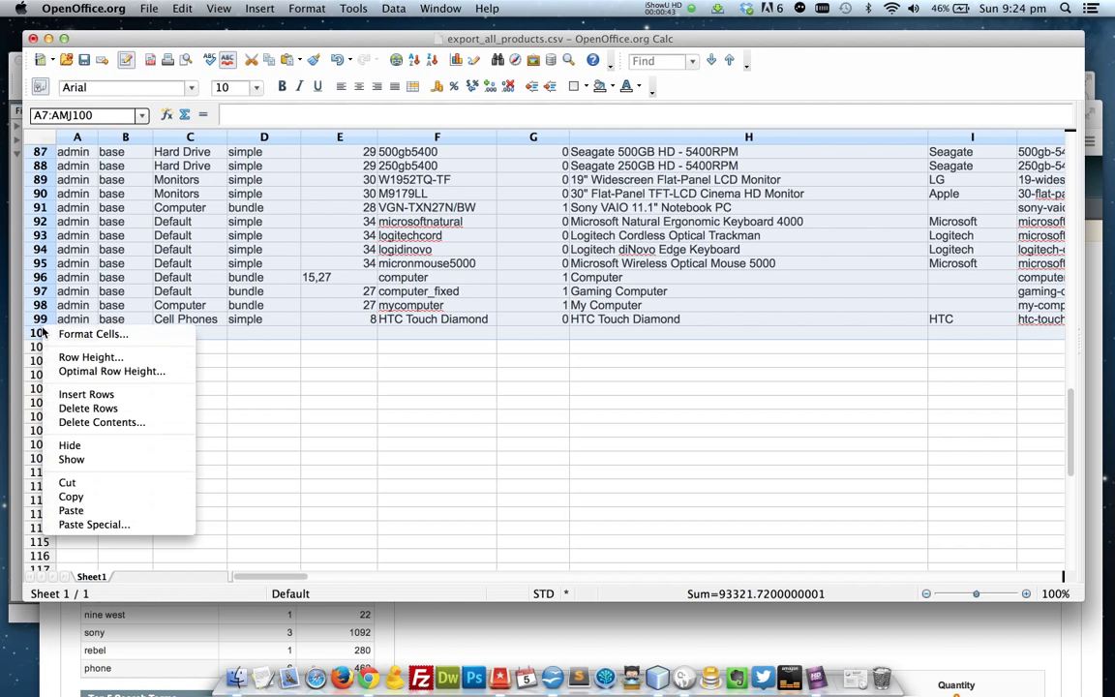
click(82, 410)
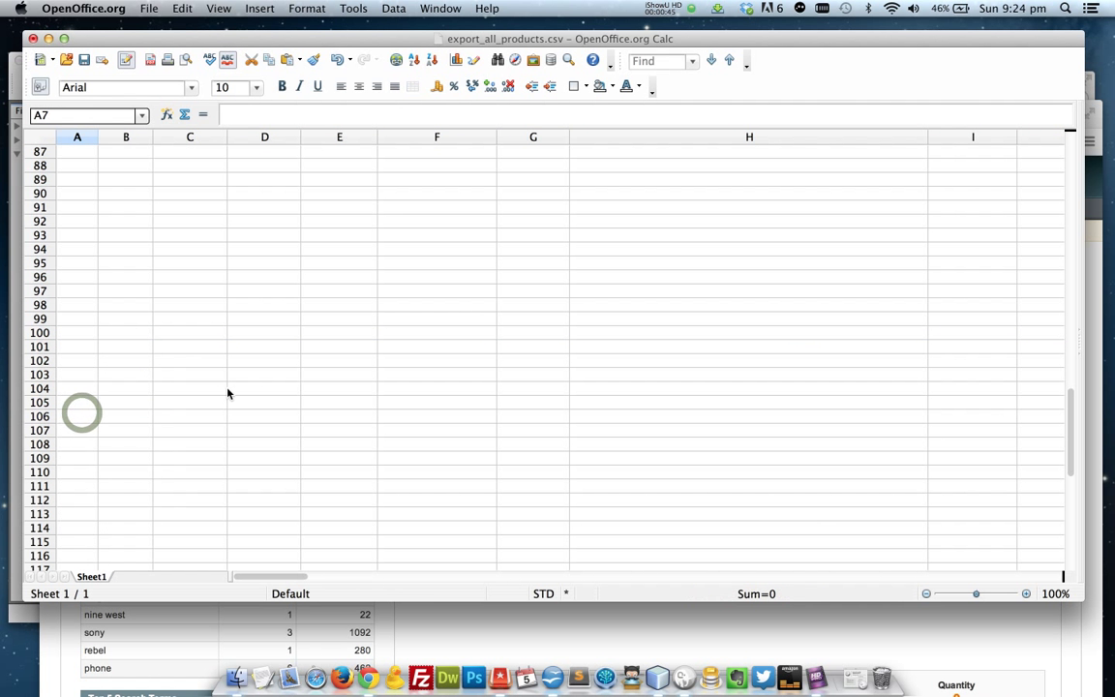
scroll(227, 392, up, 20)
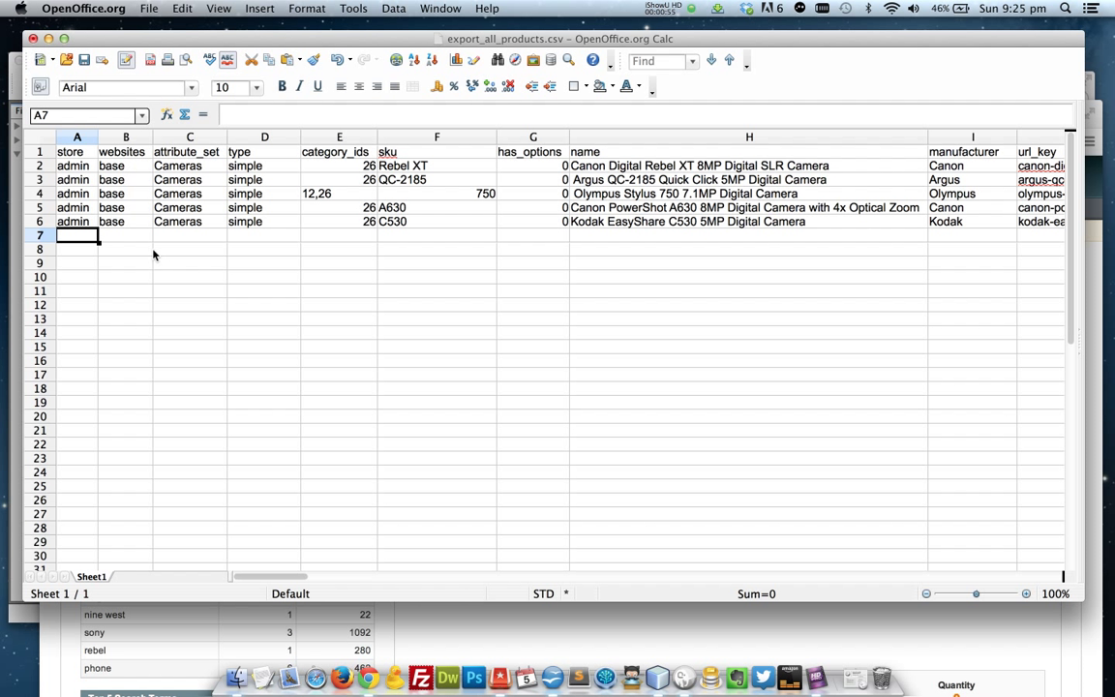
scroll(301, 251, right, 2)
scroll(301, 251, down, 1)
scroll(305, 254, up, 1)
scroll(305, 254, right, 7)
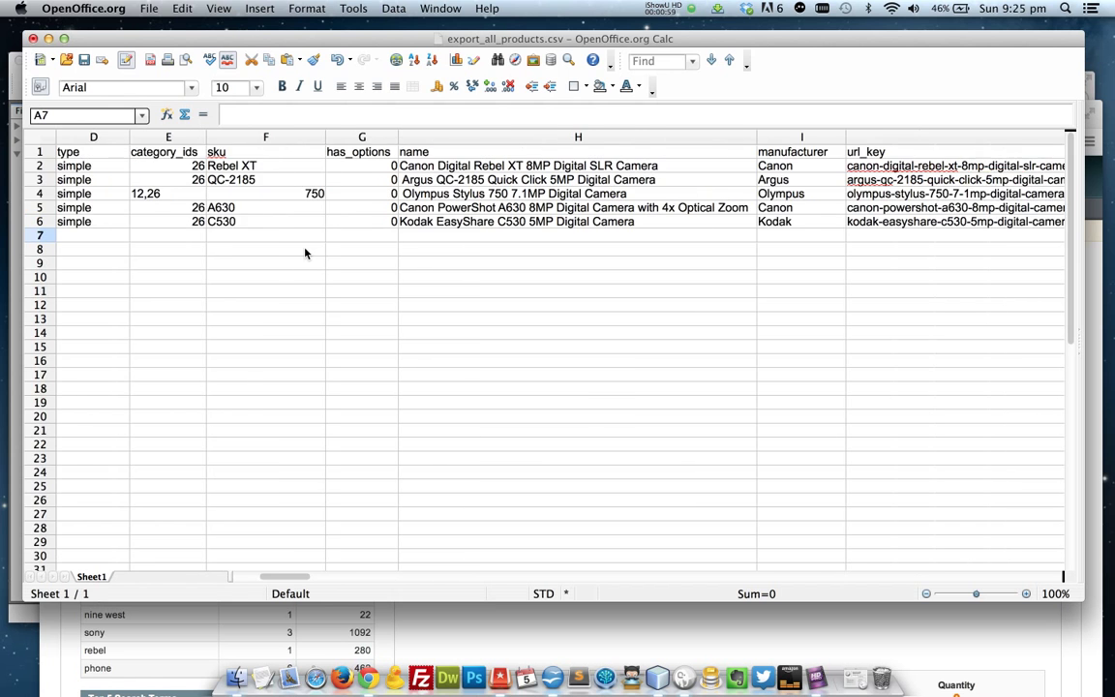
scroll(305, 254, right, 3)
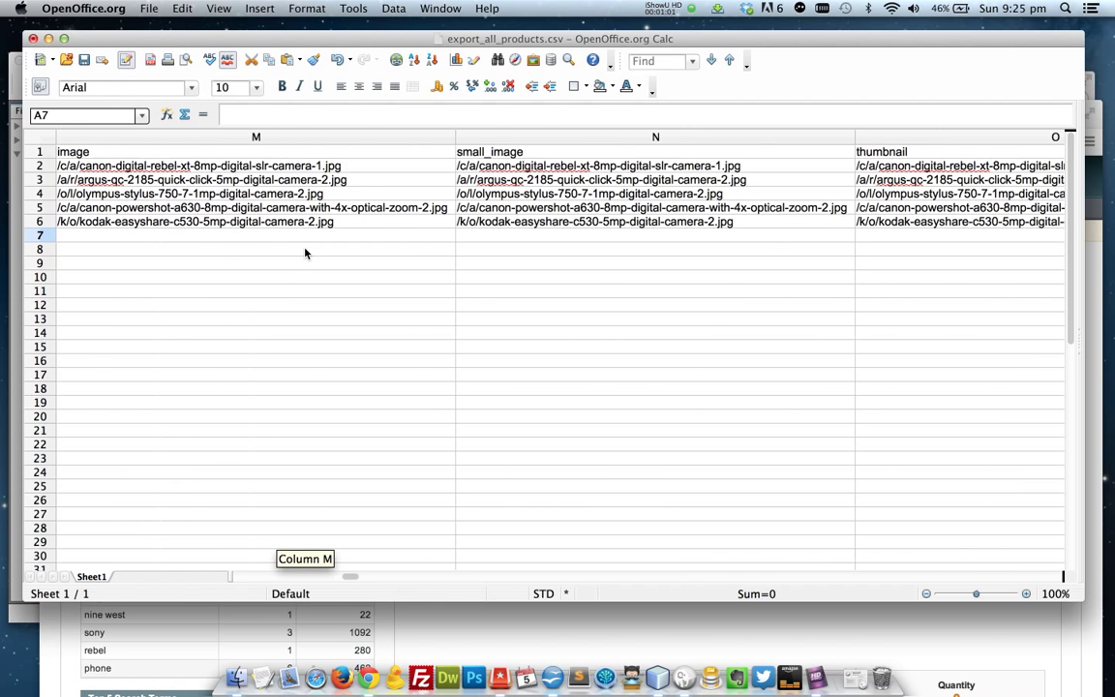
scroll(305, 254, left, 12)
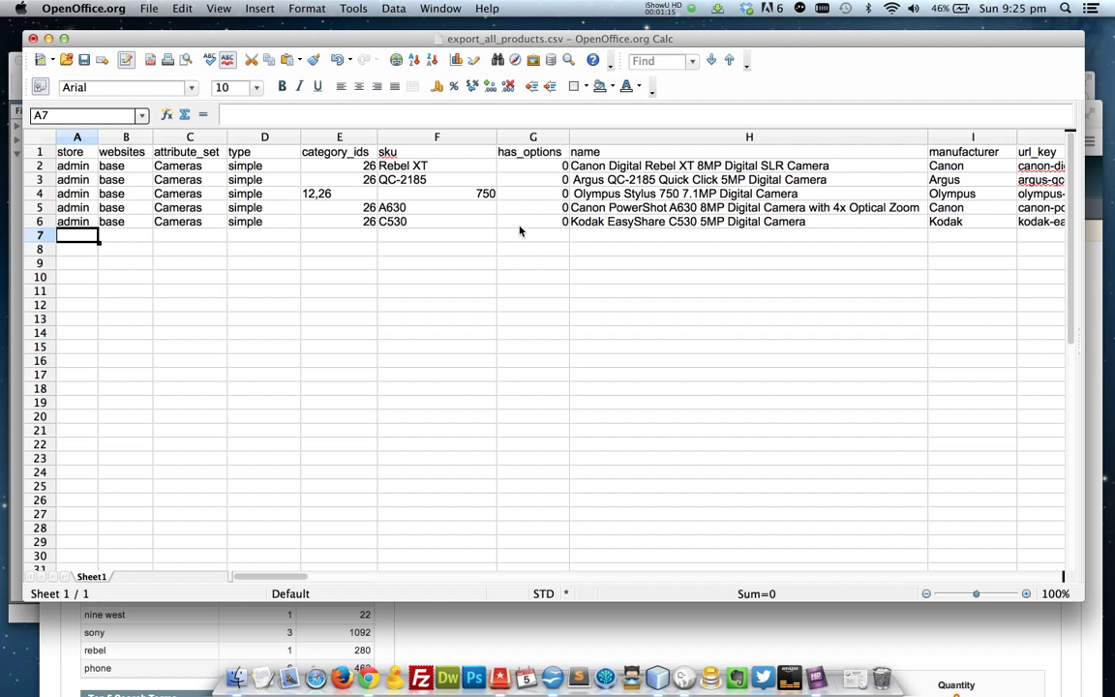
Delete camera rows 2–5, leaving the header and the Kodak EasyShare C530 row.
click(43, 221)
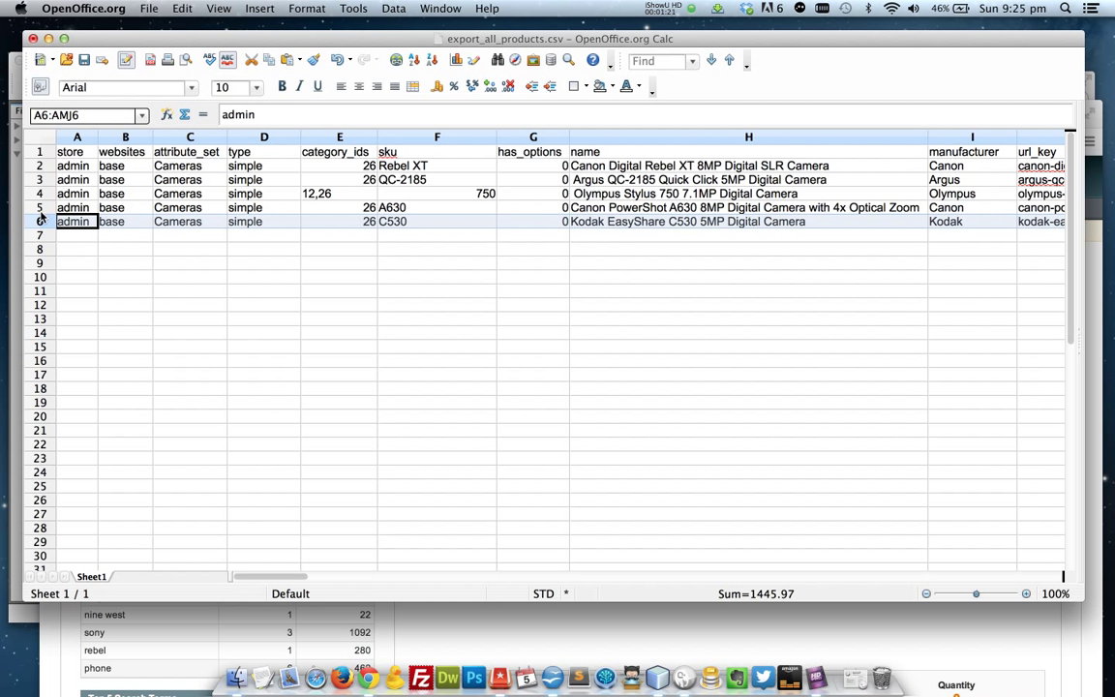
drag(40, 207, 41, 169)
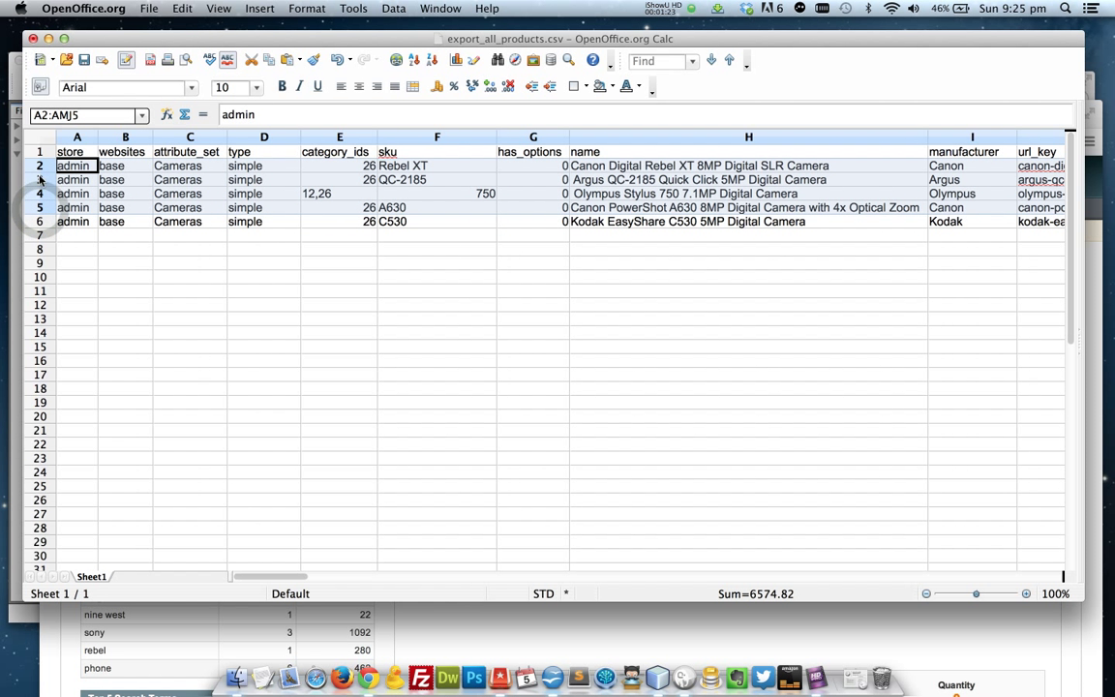
right_click(41, 167)
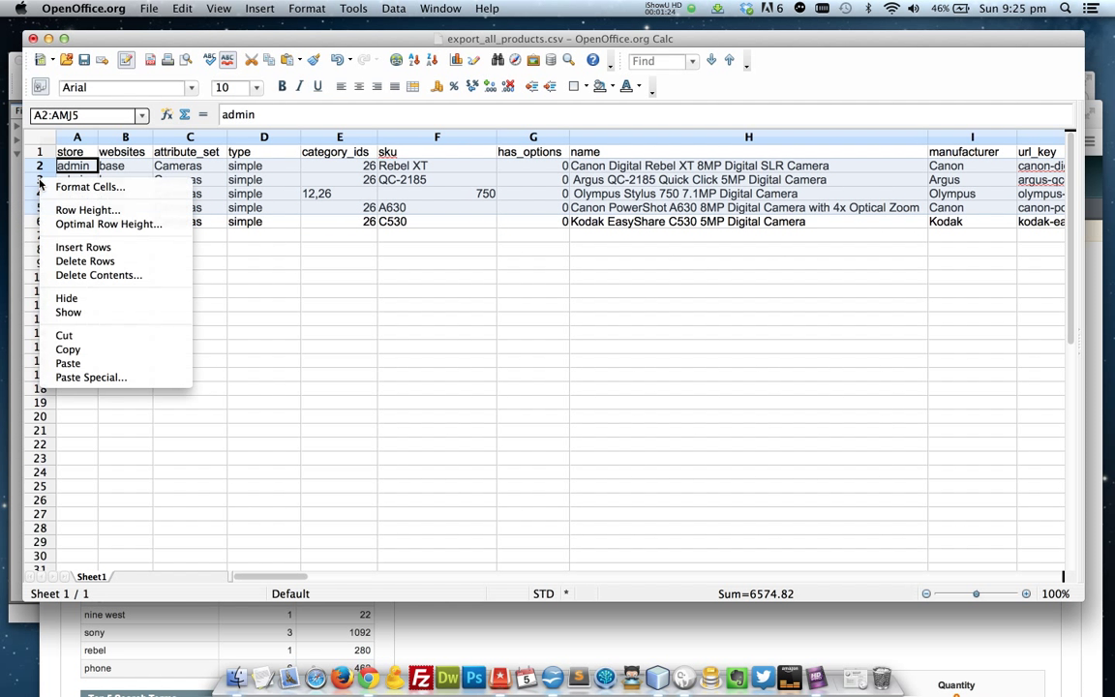
click(90, 261)
click(90, 261)
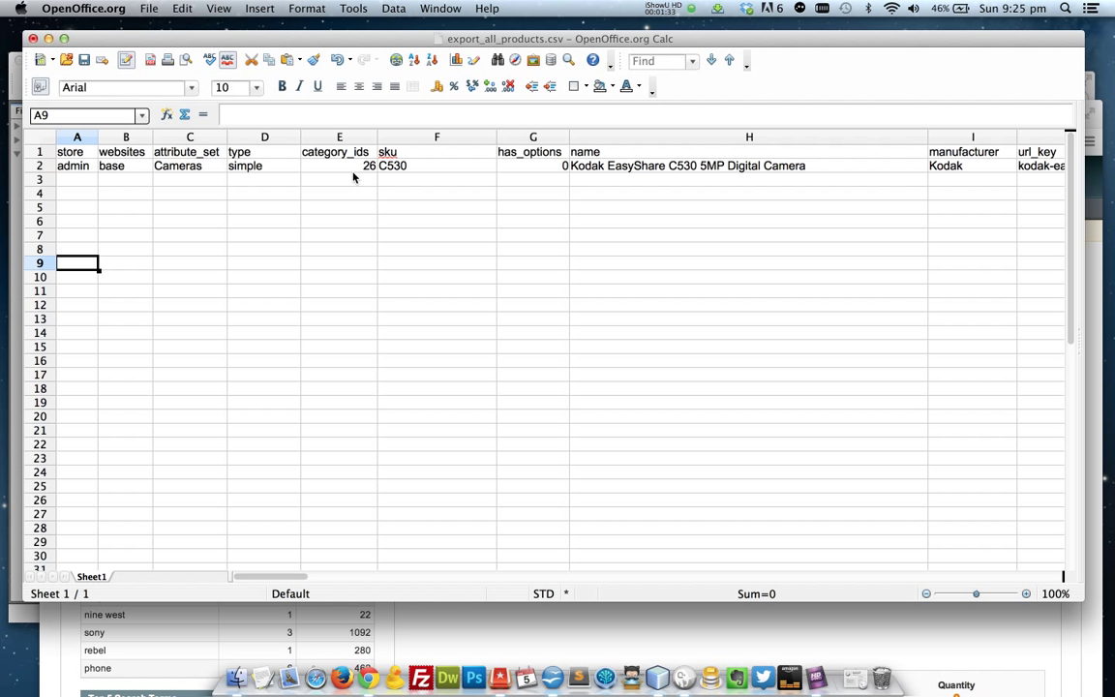
click(86, 169)
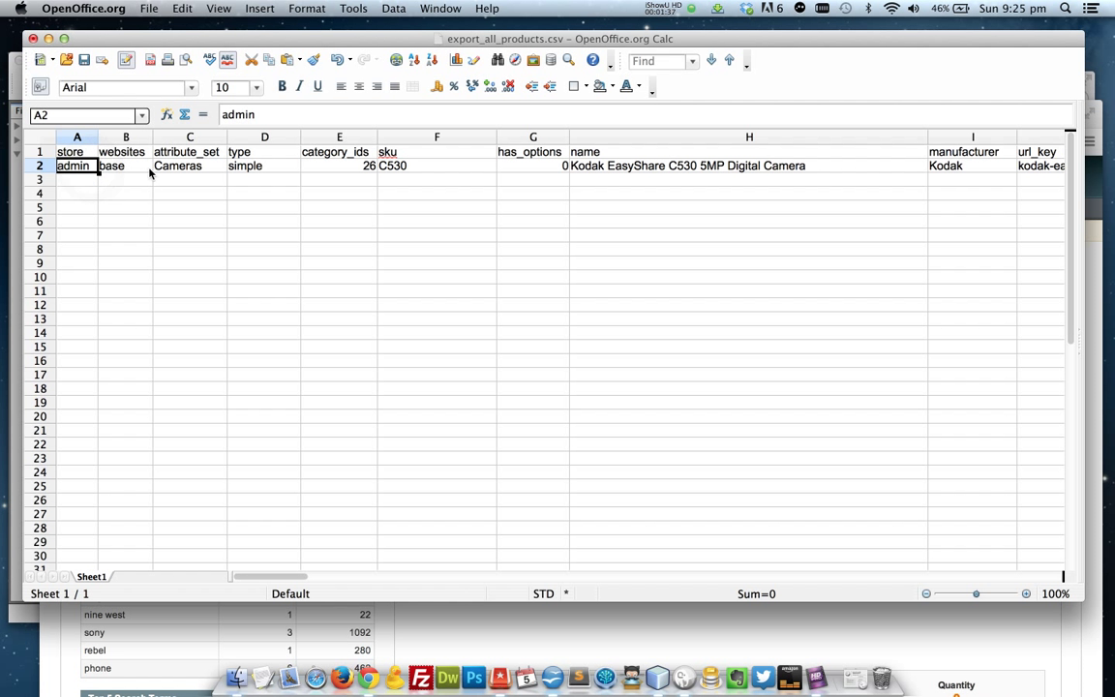
click(133, 169)
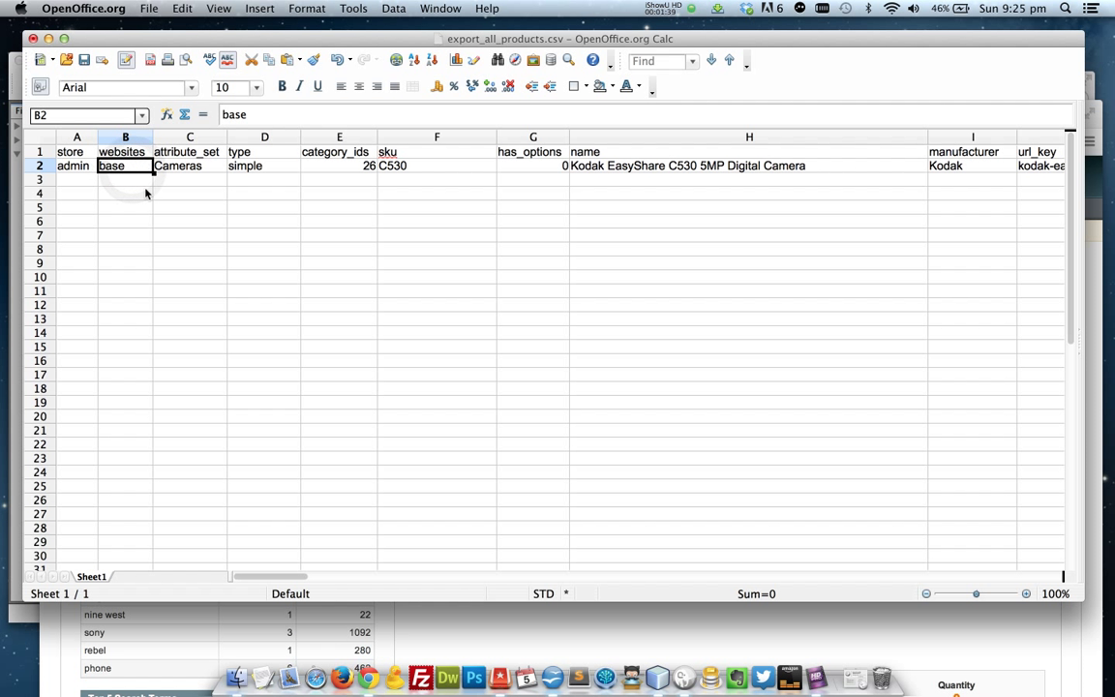
click(194, 168)
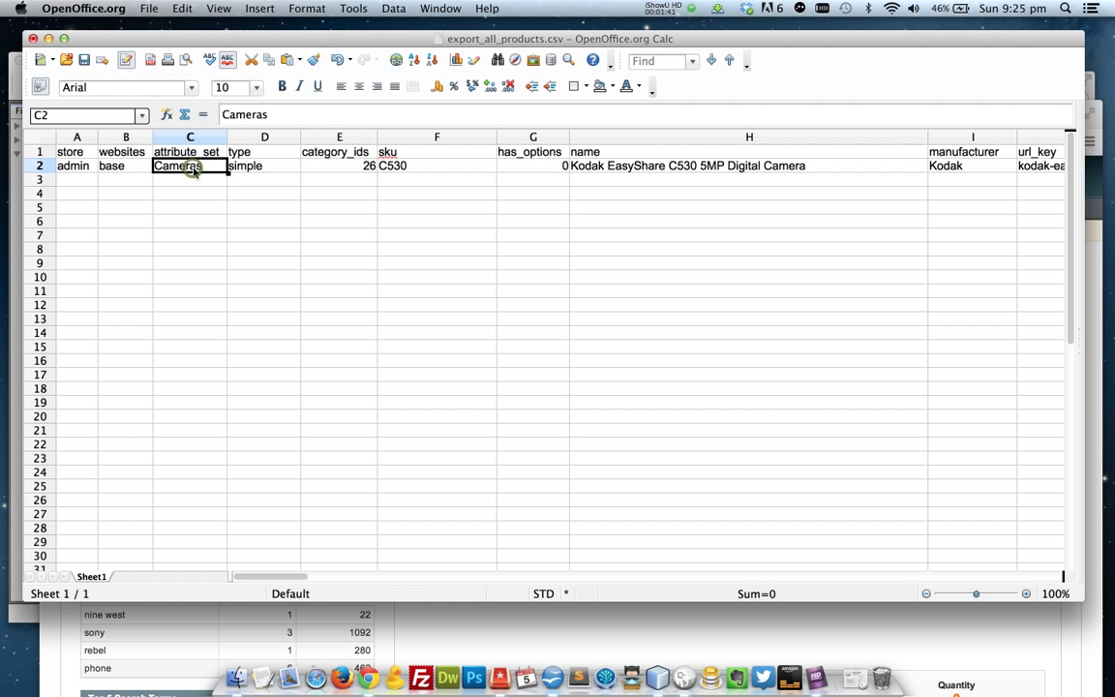
click(270, 170)
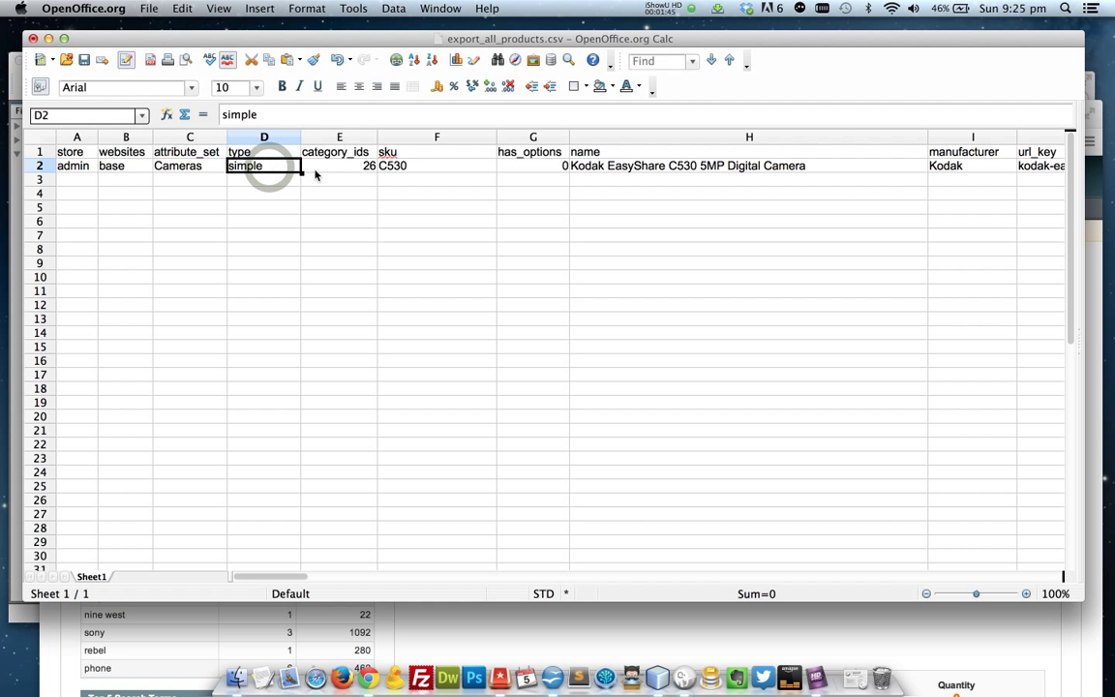
click(346, 171)
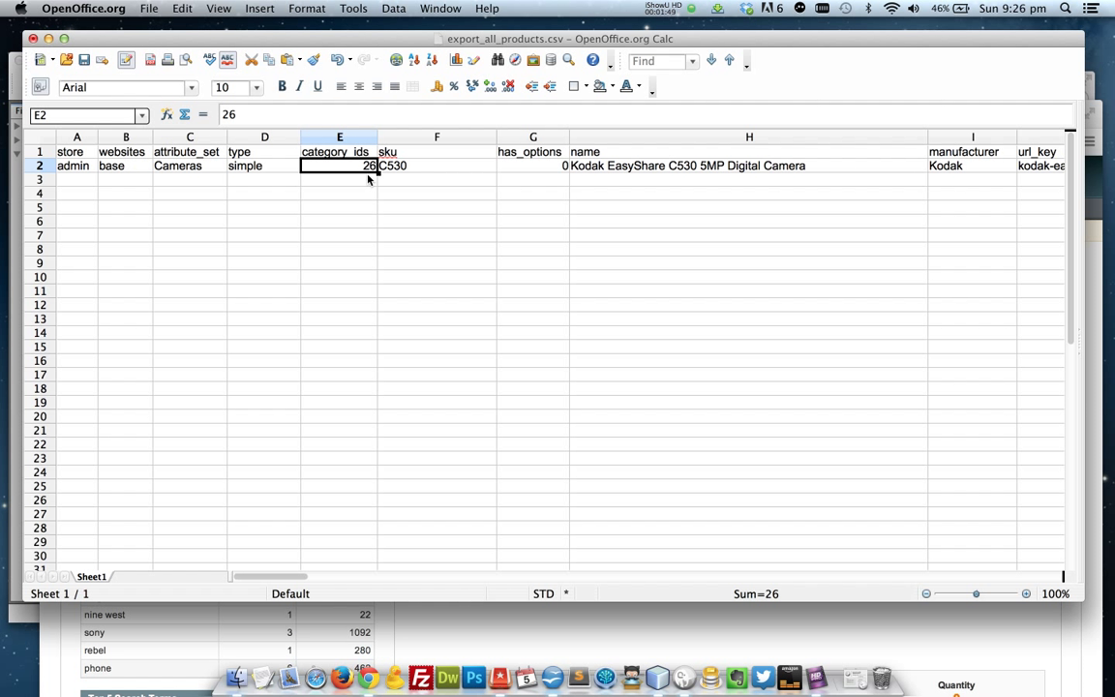
double_click(368, 173)
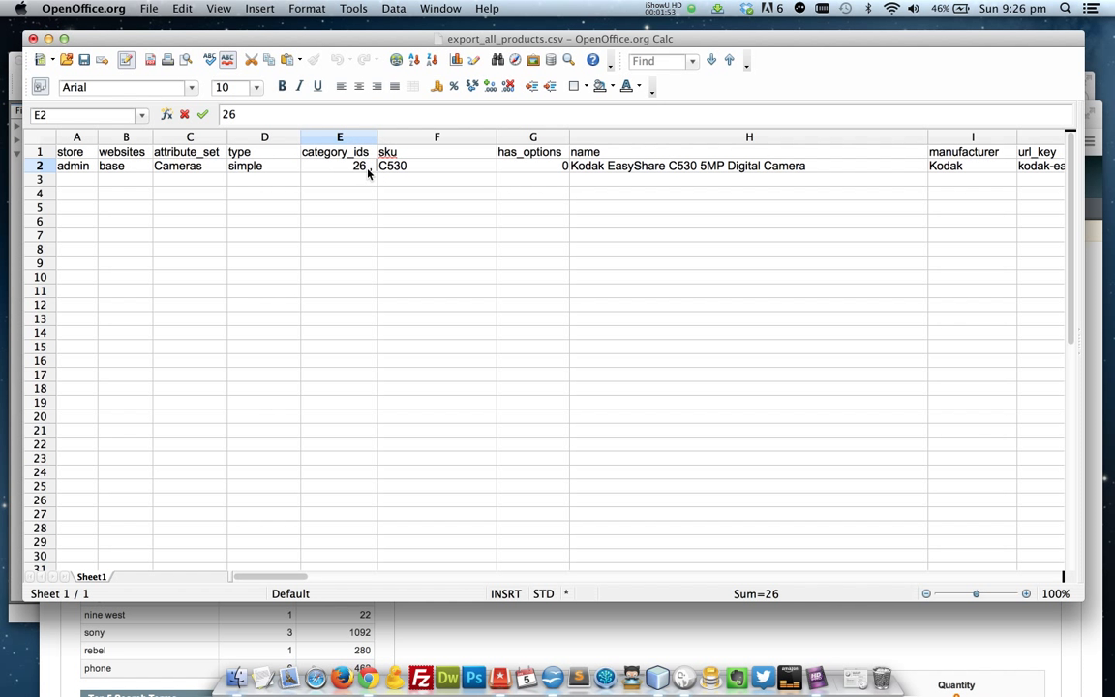
text(, 13, 15)
key(Return)
click(368, 168)
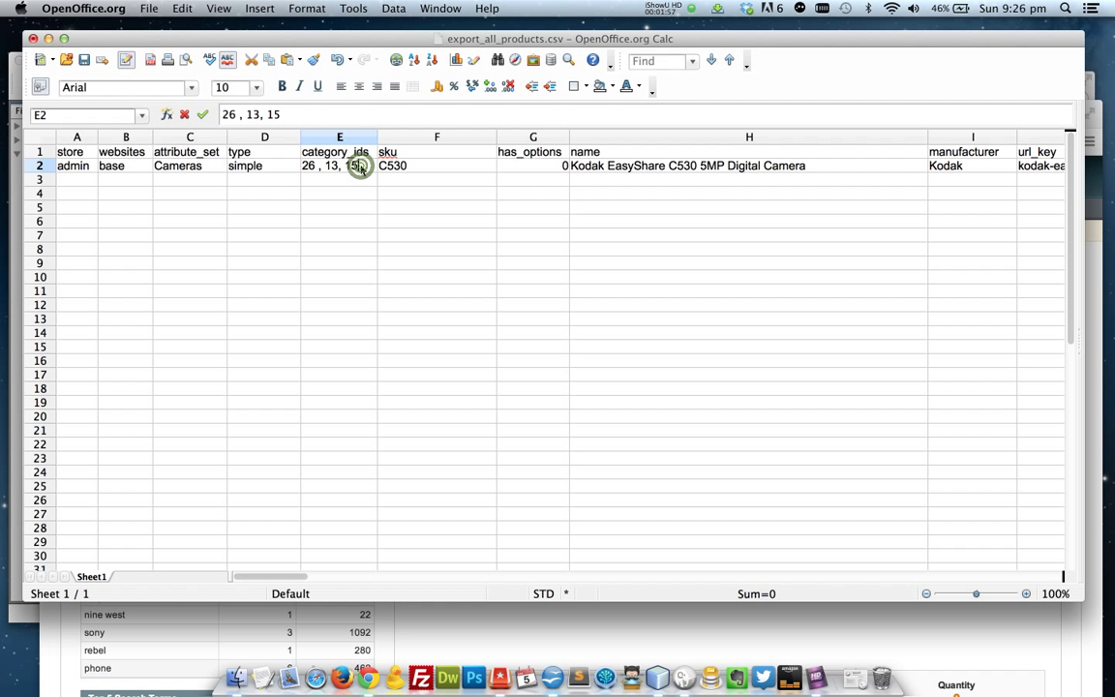
triple_click(360, 165)
click(361, 167)
drag(361, 166, 318, 165)
key(BackSpace)
key(Return)
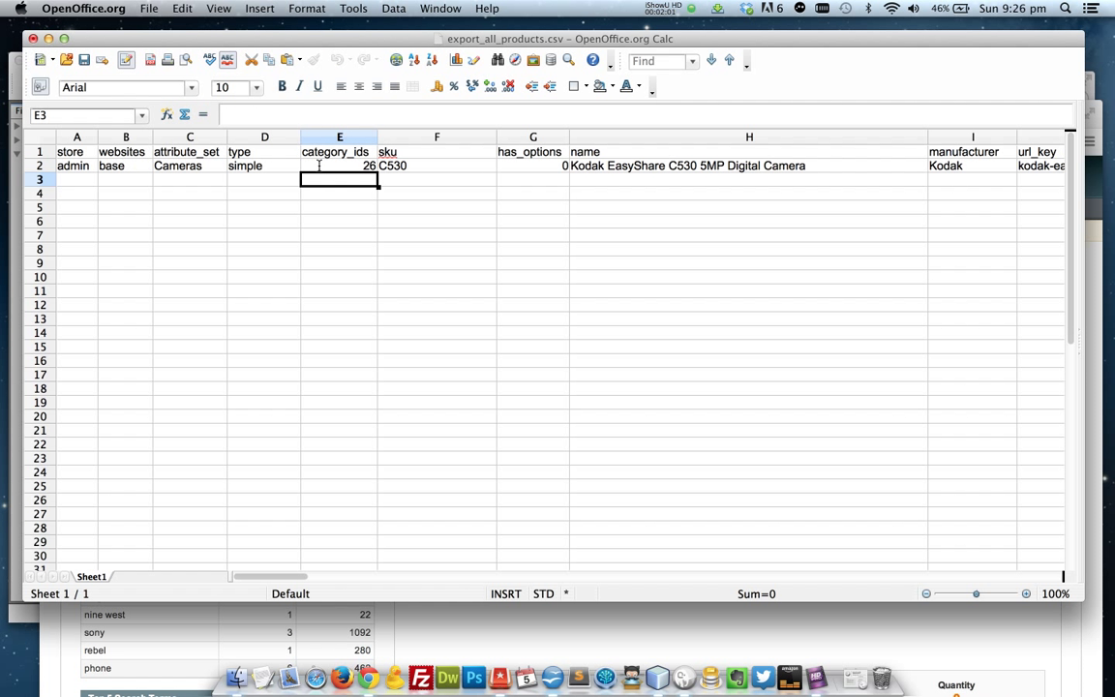
Change the sku to D3100-Nikon and the name to Nikon D3100 DSLR Camera.
click(408, 166)
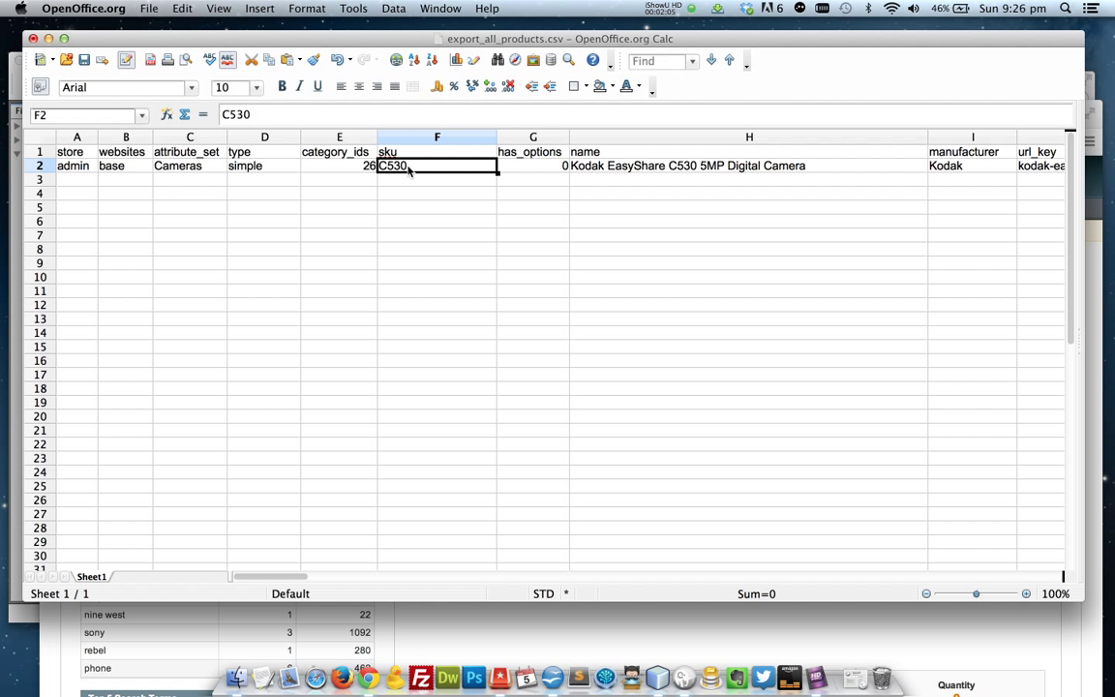
text(D3)
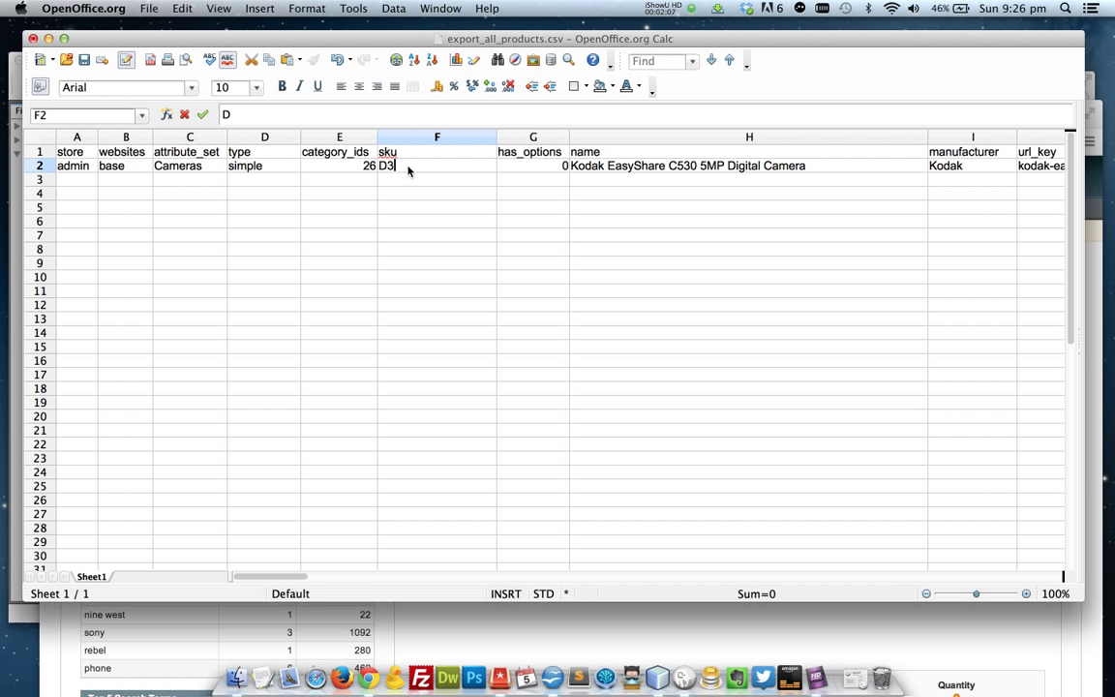
text(100-Nikon)
key(Return)
key(Right)
key(Up)
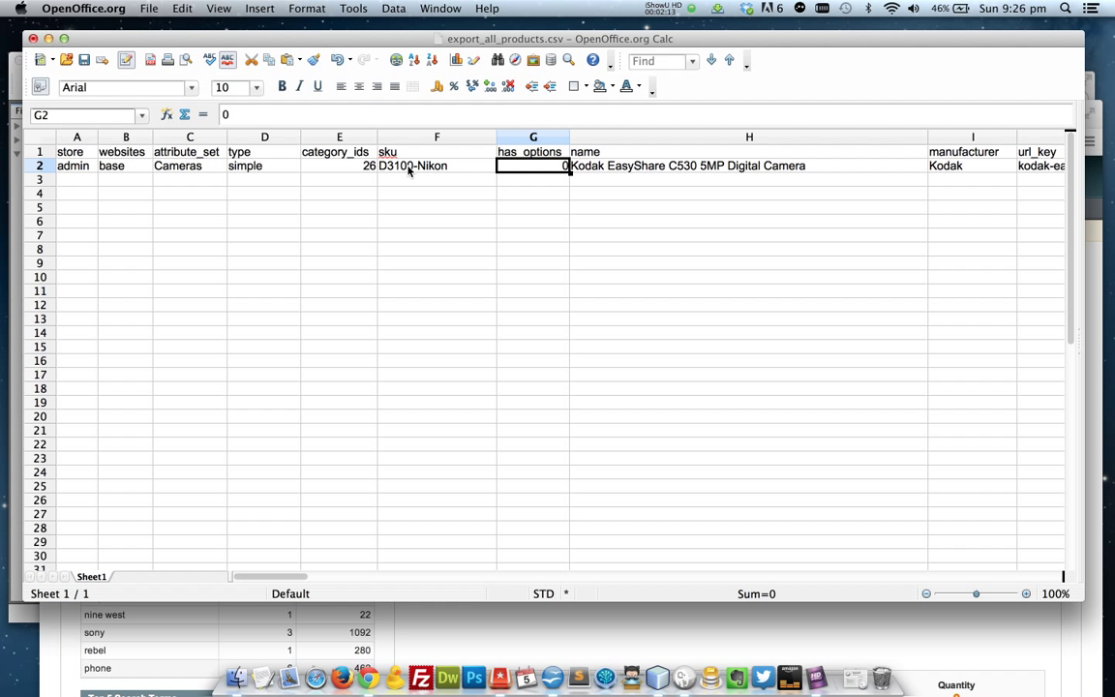
key(Right)
text(N)
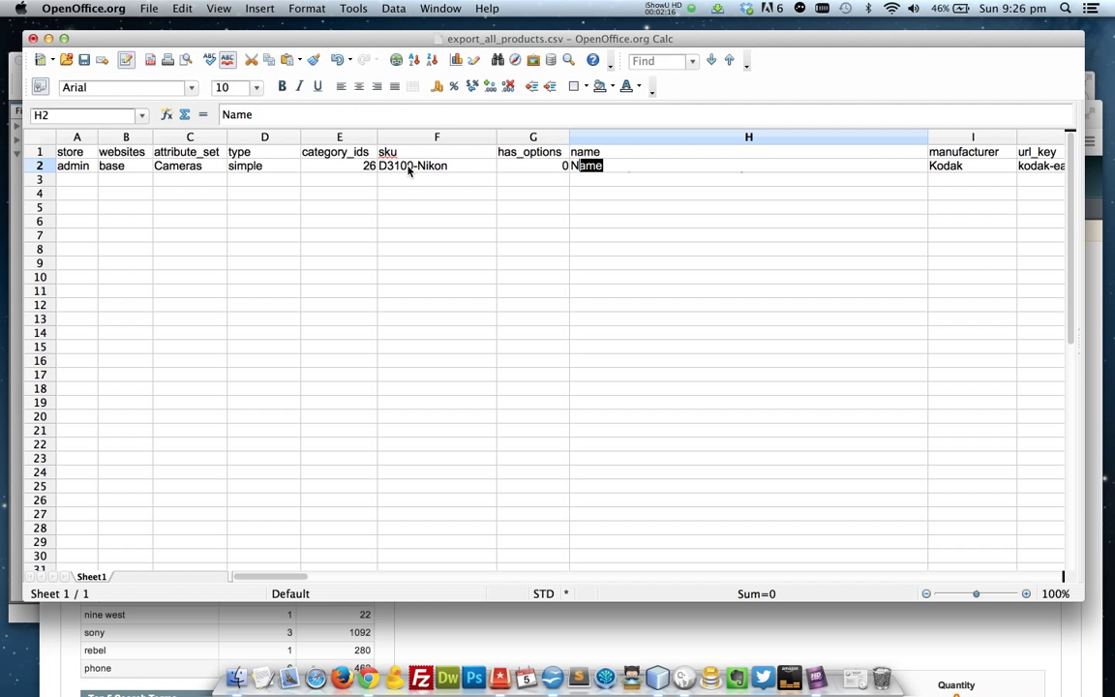
text(ikon )
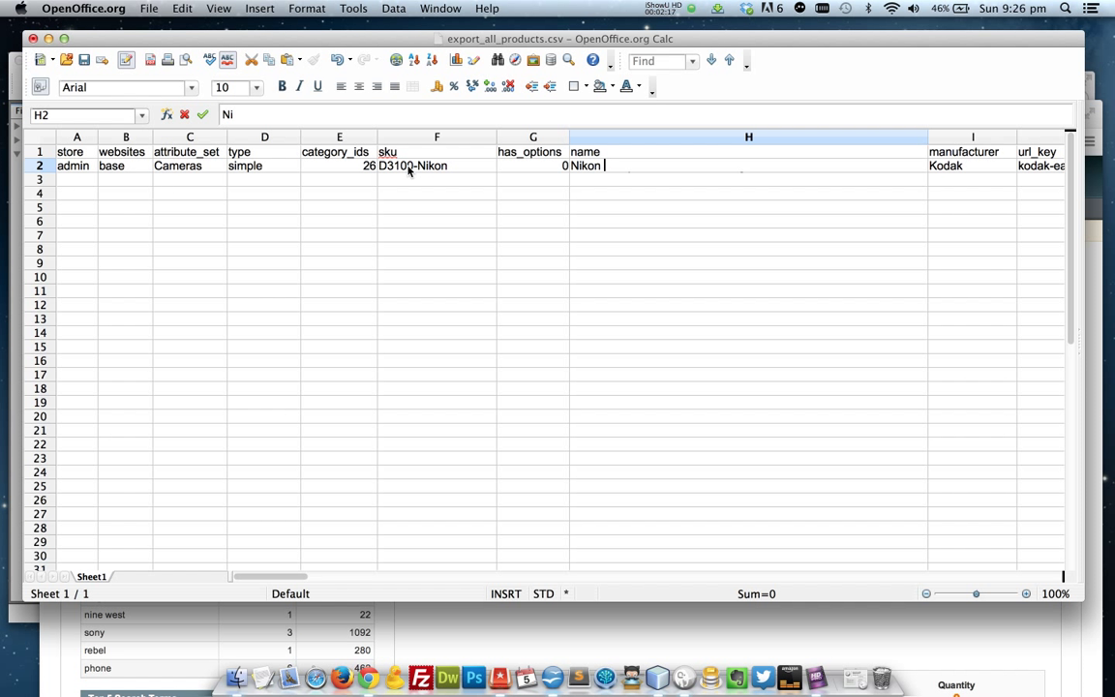
text(D3100 DSLR Camera)
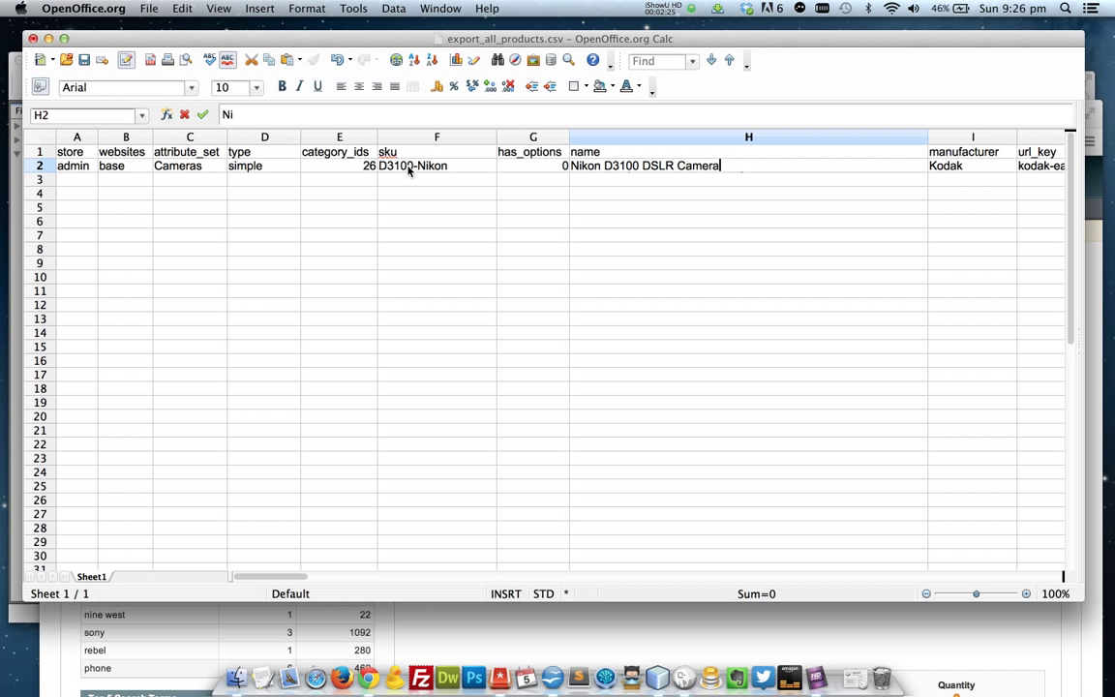
key(Return)
Enter Nikon as the manufacturer in I2.
key(Up)
key(Tab)
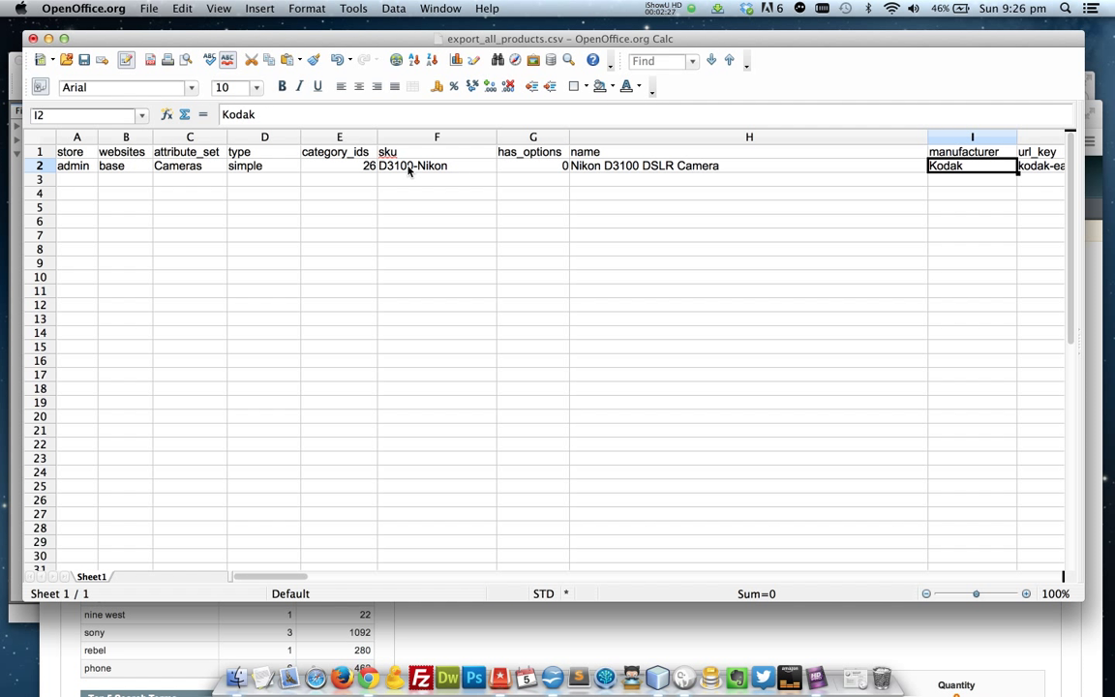
scroll(500, 200, right, 2)
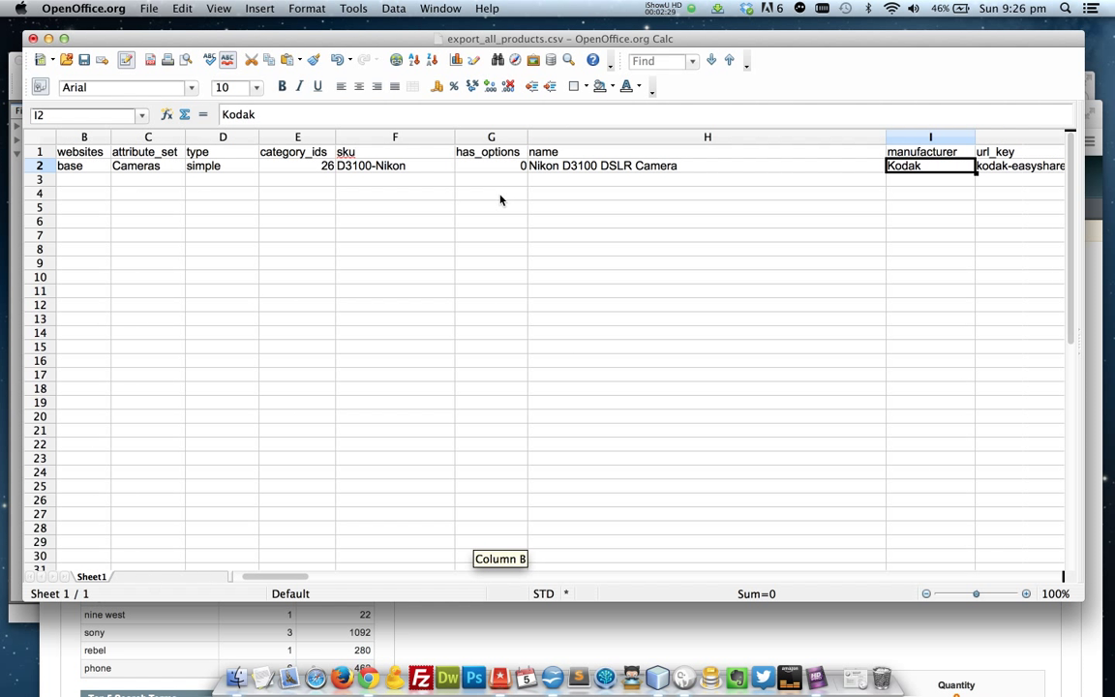
scroll(501, 201, right, 2)
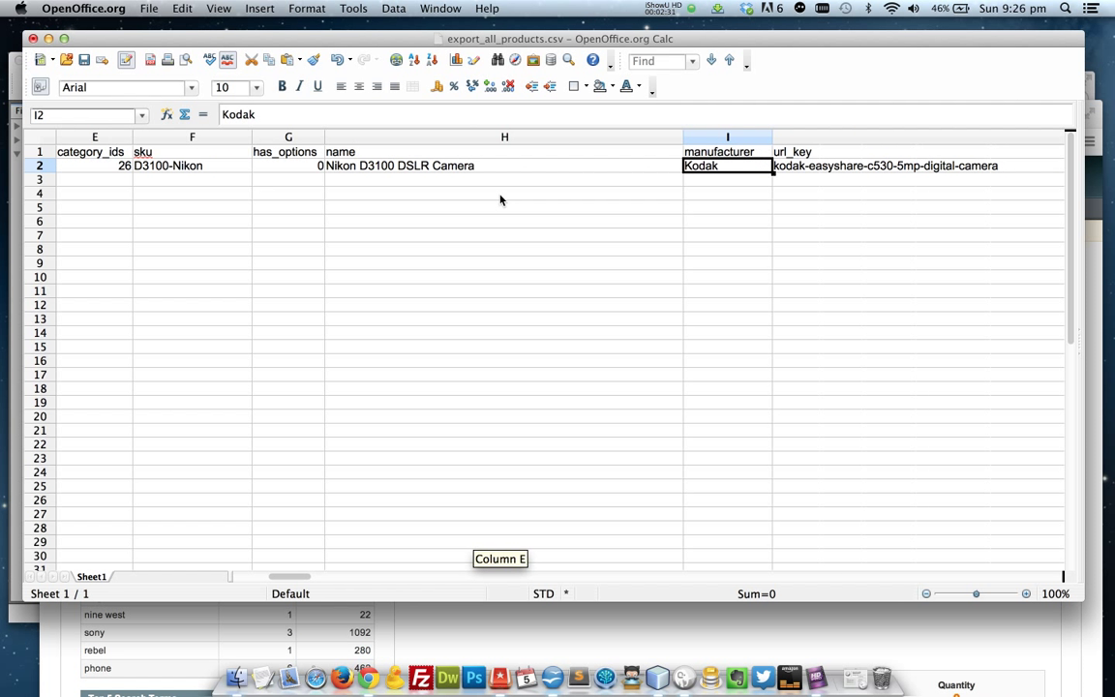
scroll(501, 201, right, 2)
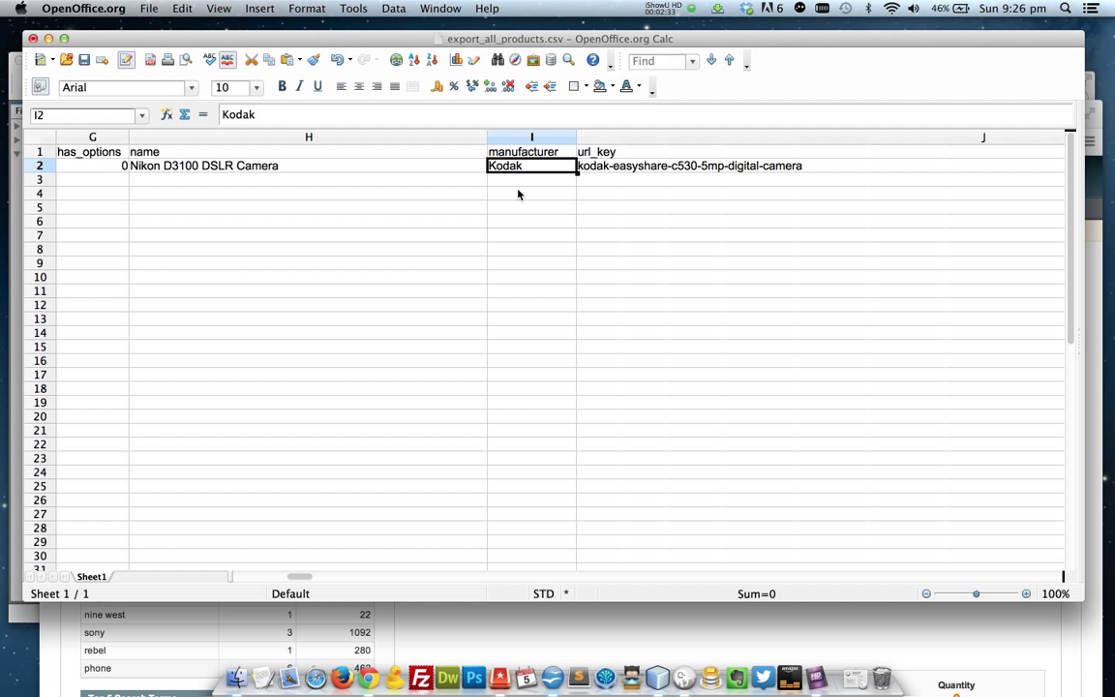
text(Nikon)
key(Return)
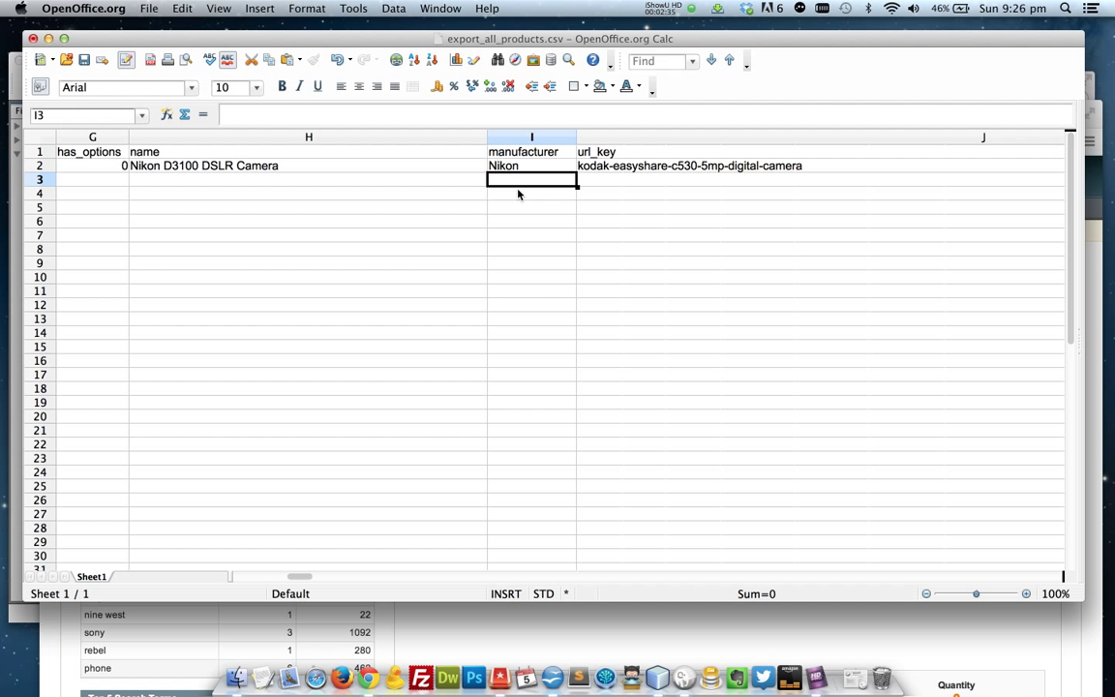
Clear the old Kodak url_key in J2 and narrow column J.
key(Up)
key(Right)
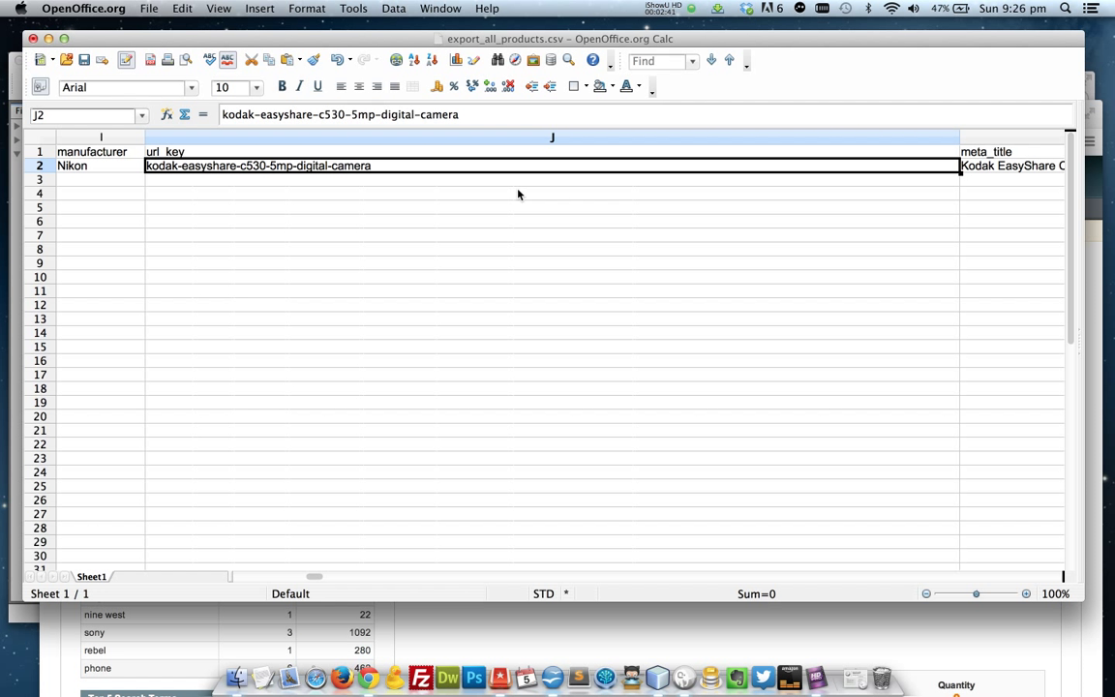
key(BackSpace)
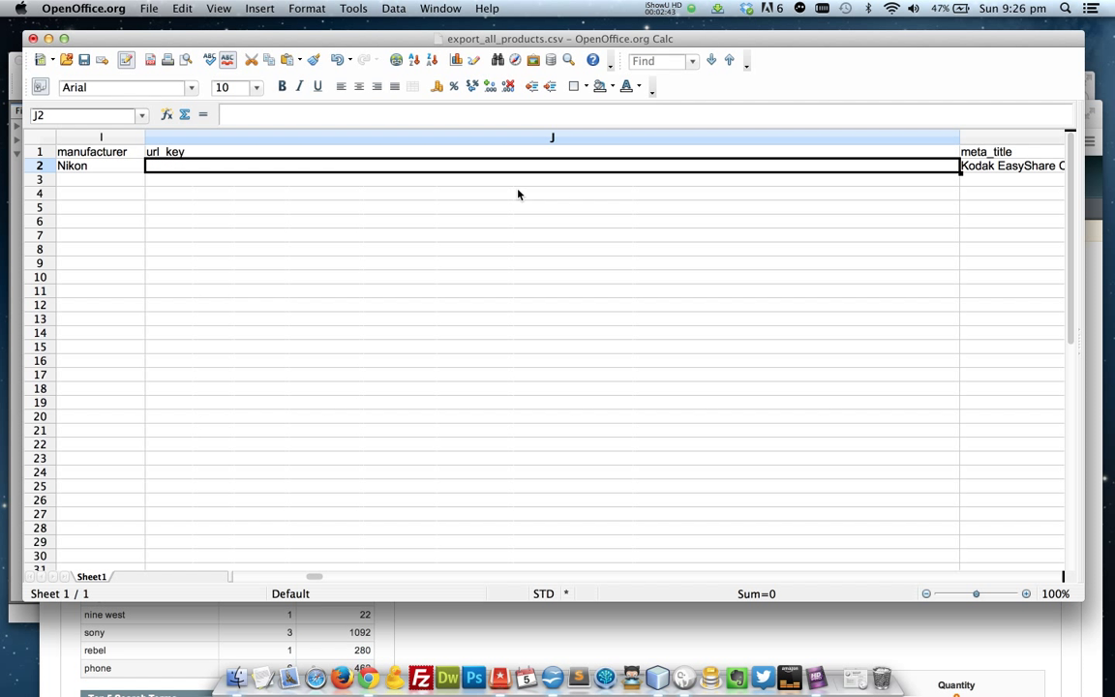
click(518, 195)
scroll(518, 195, left, 3)
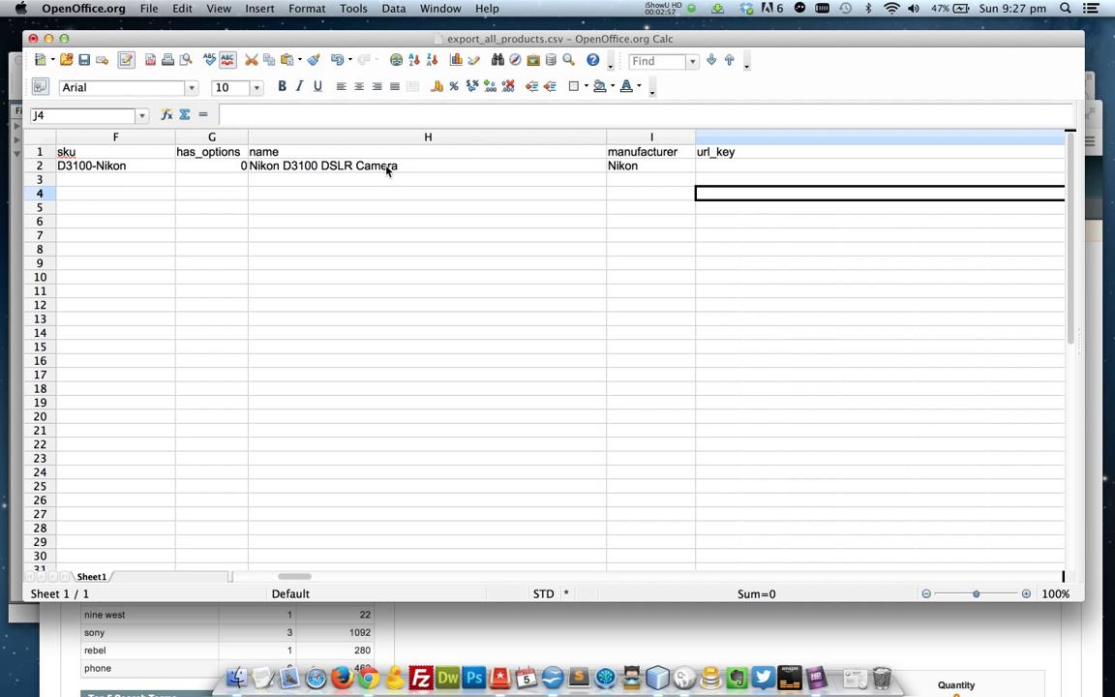
scroll(387, 169, right, 4)
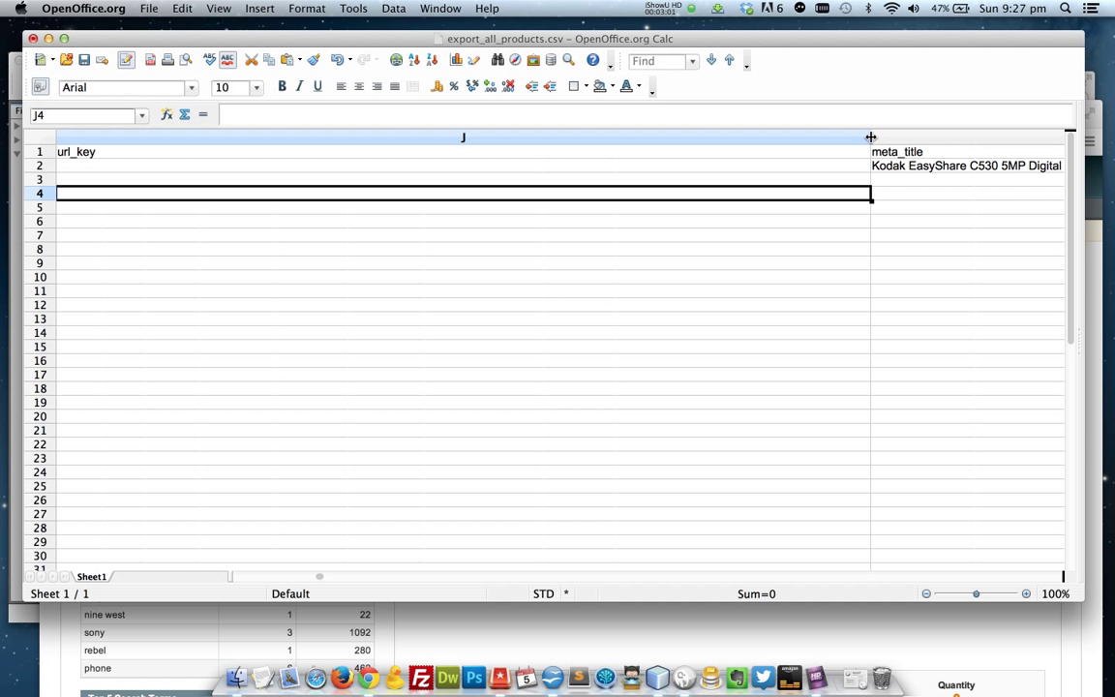
drag(870, 136, 348, 144)
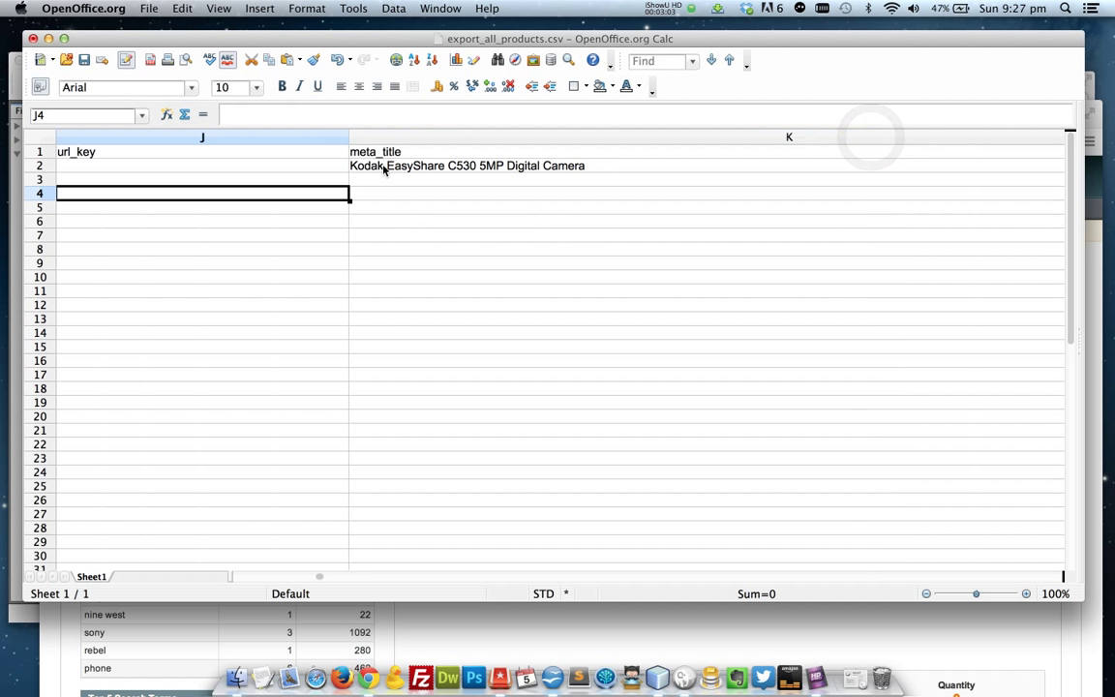
Clear the meta_title and meta_description values in K2 and L2.
click(385, 167)
key(Delete)
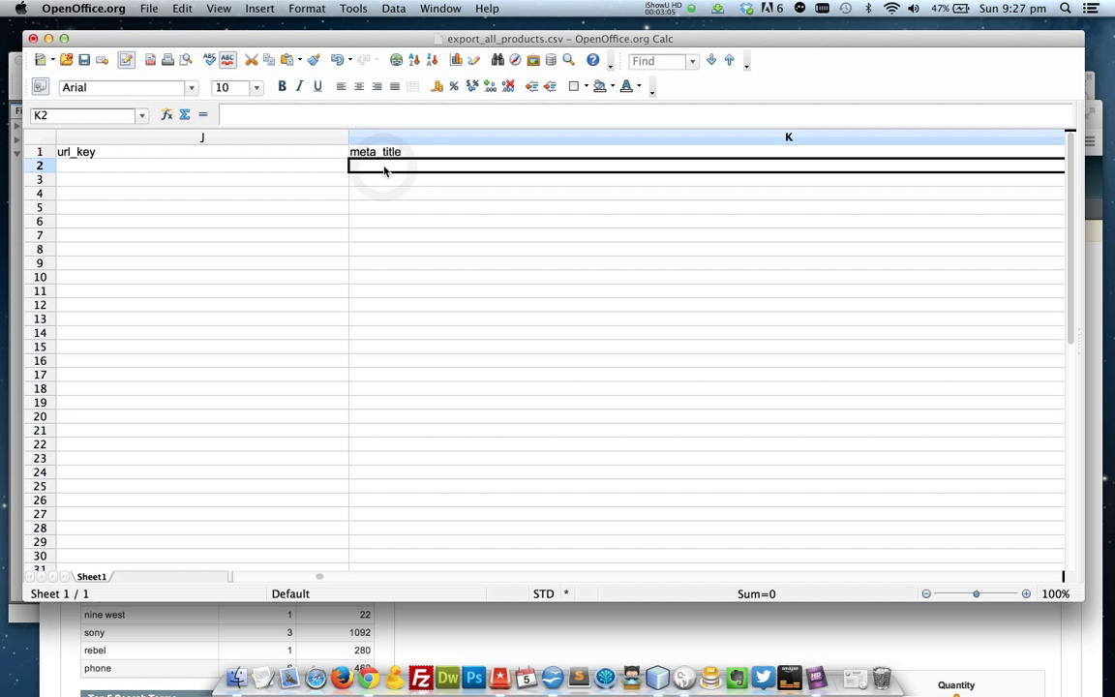
key(Tab)
key(Delete)
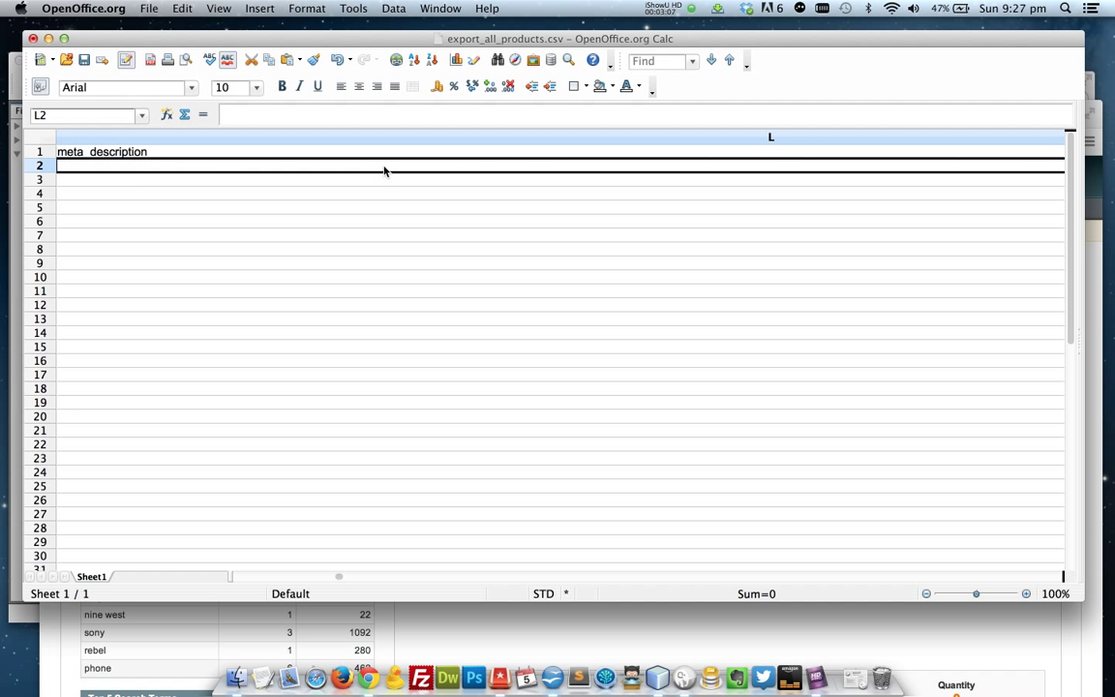
key(Tab)
key(shift+Tab)
Clear the three Kodak image paths in M2:O2.
key(Tab)
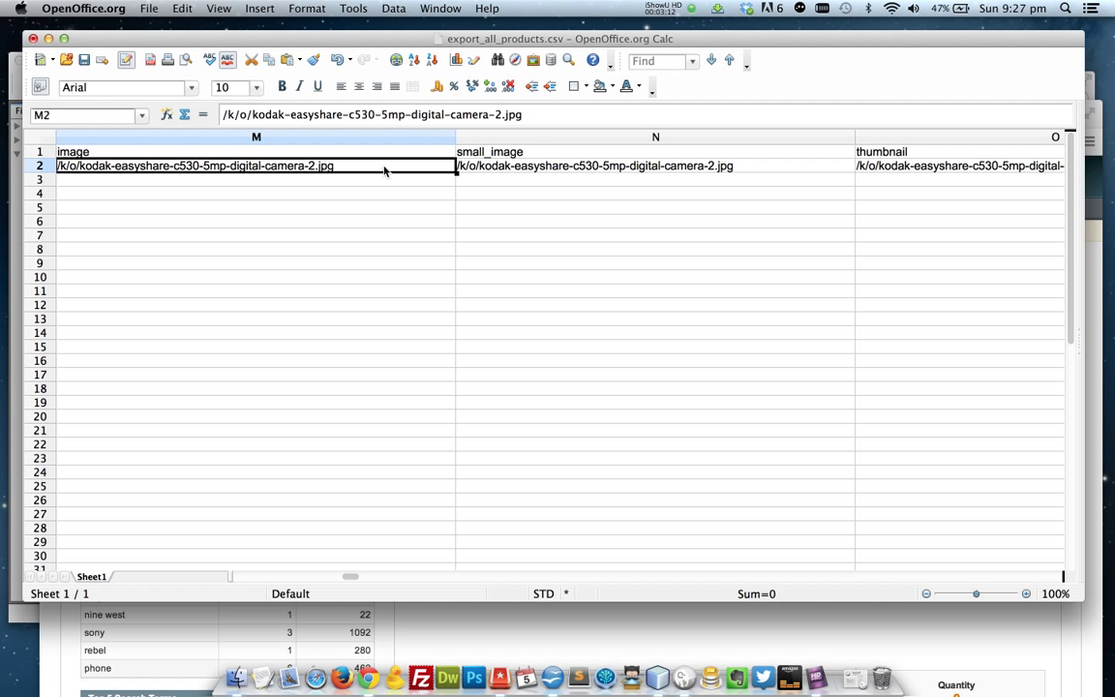
key(shift+Right)
key(shift+Right)
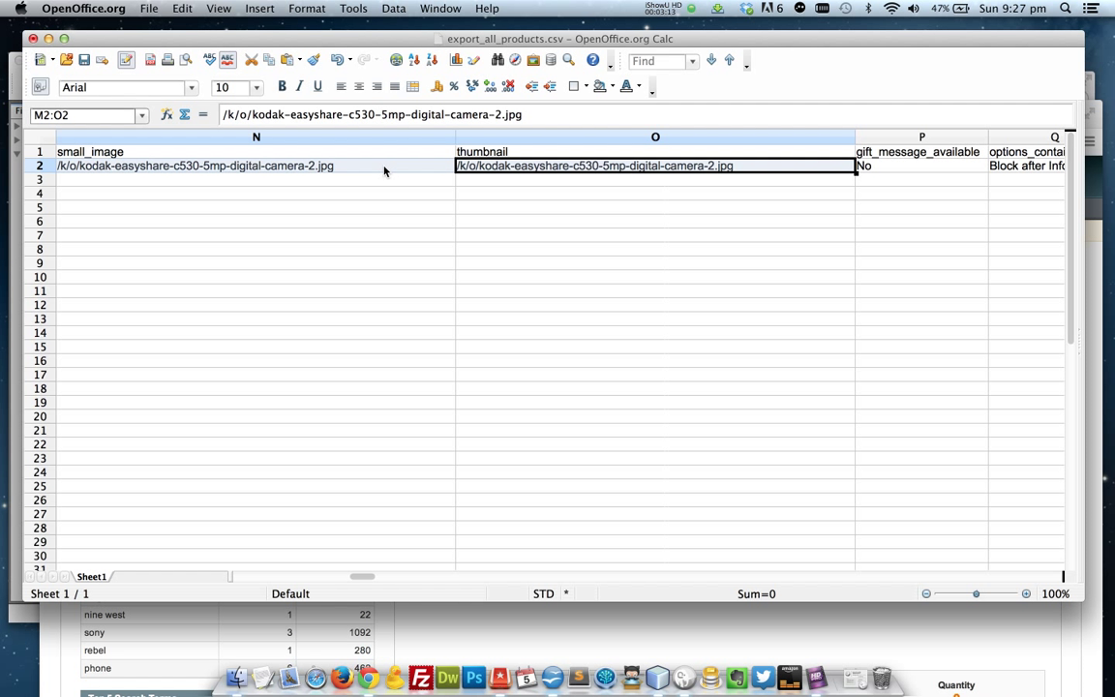
key(Delete)
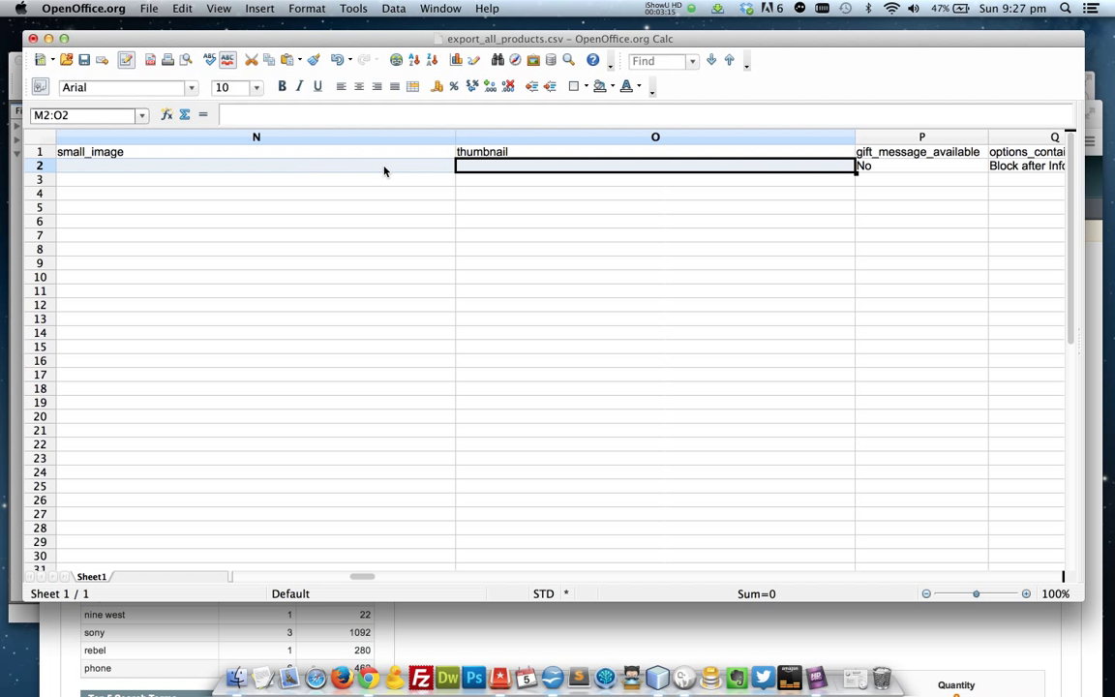
scroll(384, 172, left, 3)
Enter /d3100.jpg in M2 and copy it into small_image and thumbnail.
click(383, 171)
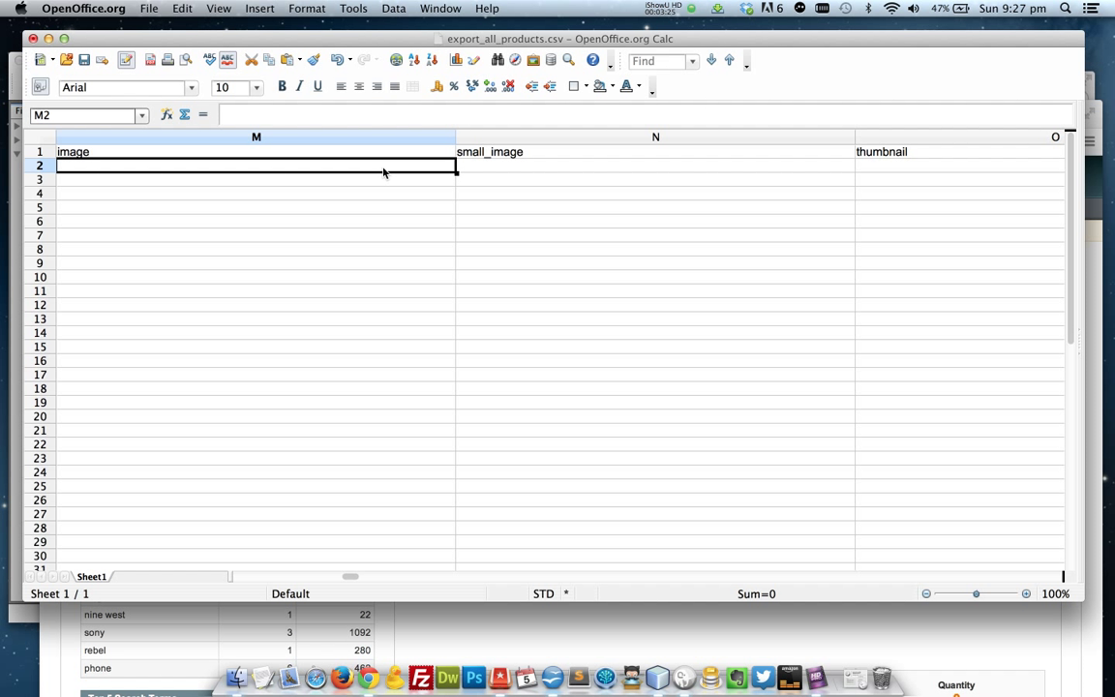
text(/)
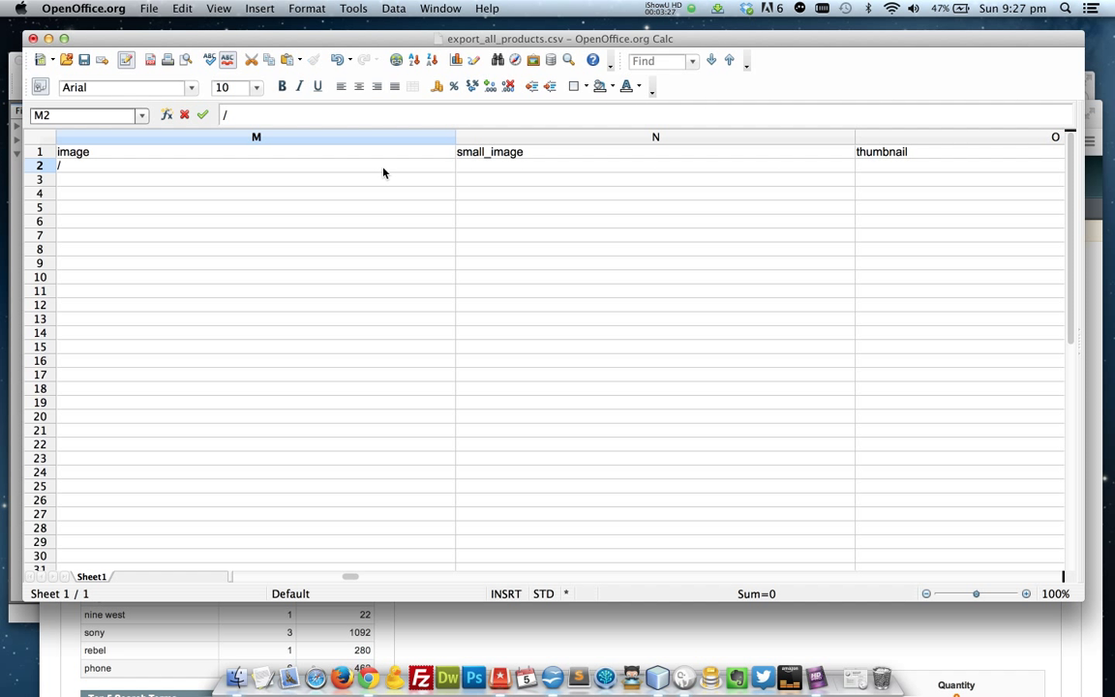
text(d3100.jpg)
key(Return)
key(Up)
key(ctrl+c)
key(Right)
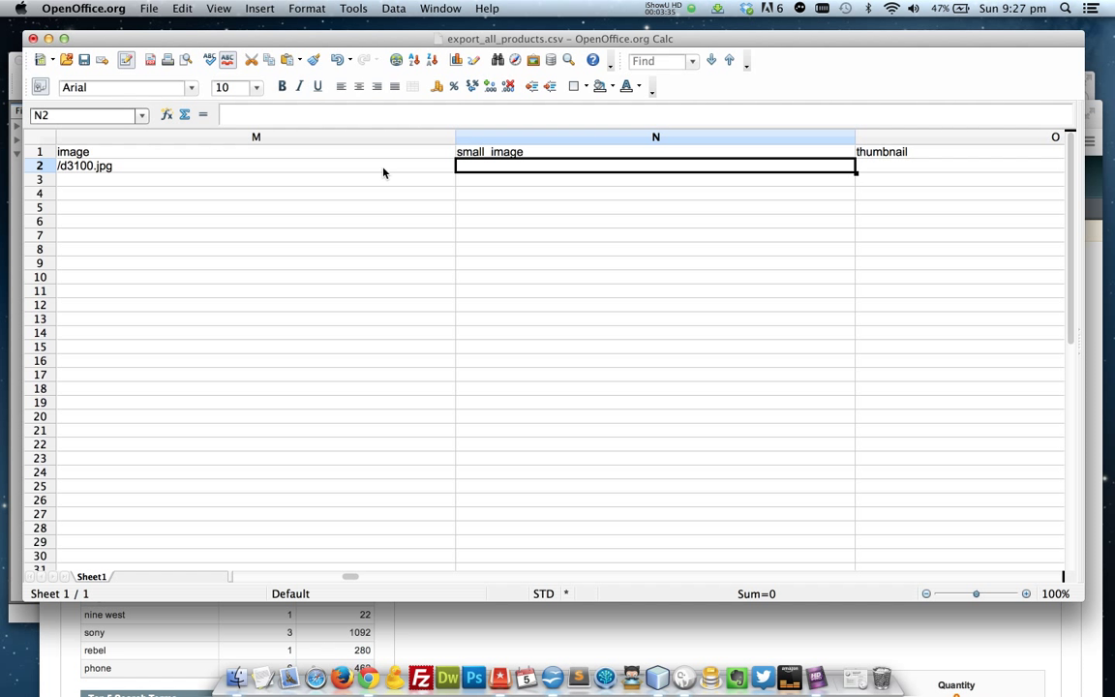
key(ctrl+v)
key(Right)
key(ctrl+v)
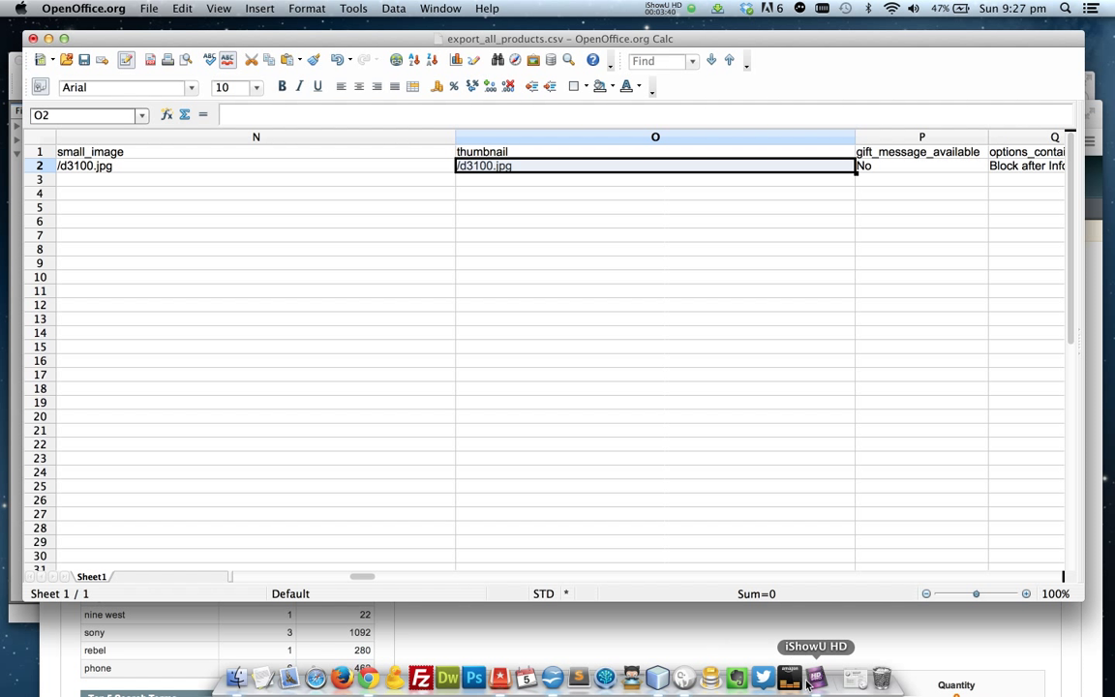
Check in NetBeans that d3100.jpg is in media/import, then return to the spreadsheet.
click(658, 677)
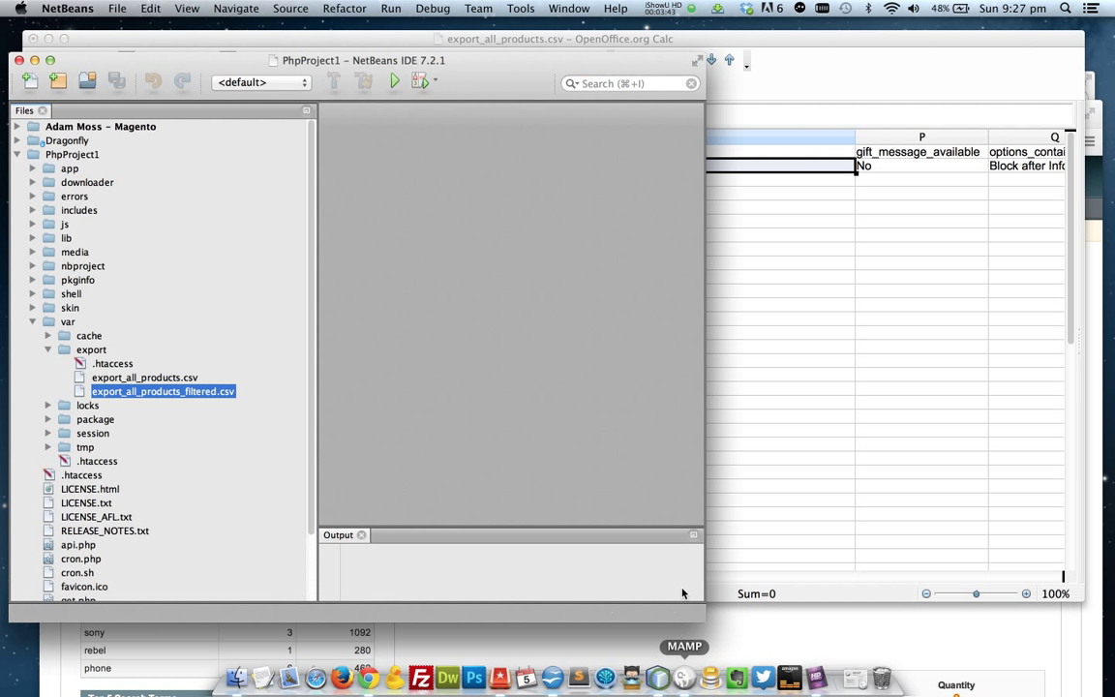
click(30, 252)
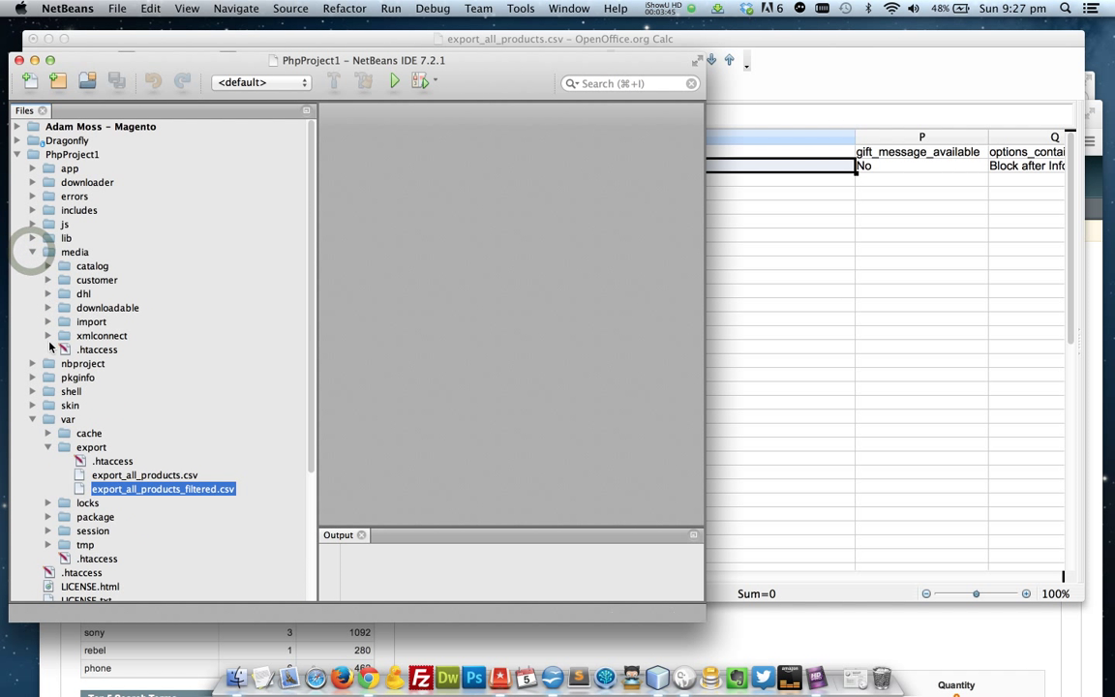
click(48, 322)
click(115, 335)
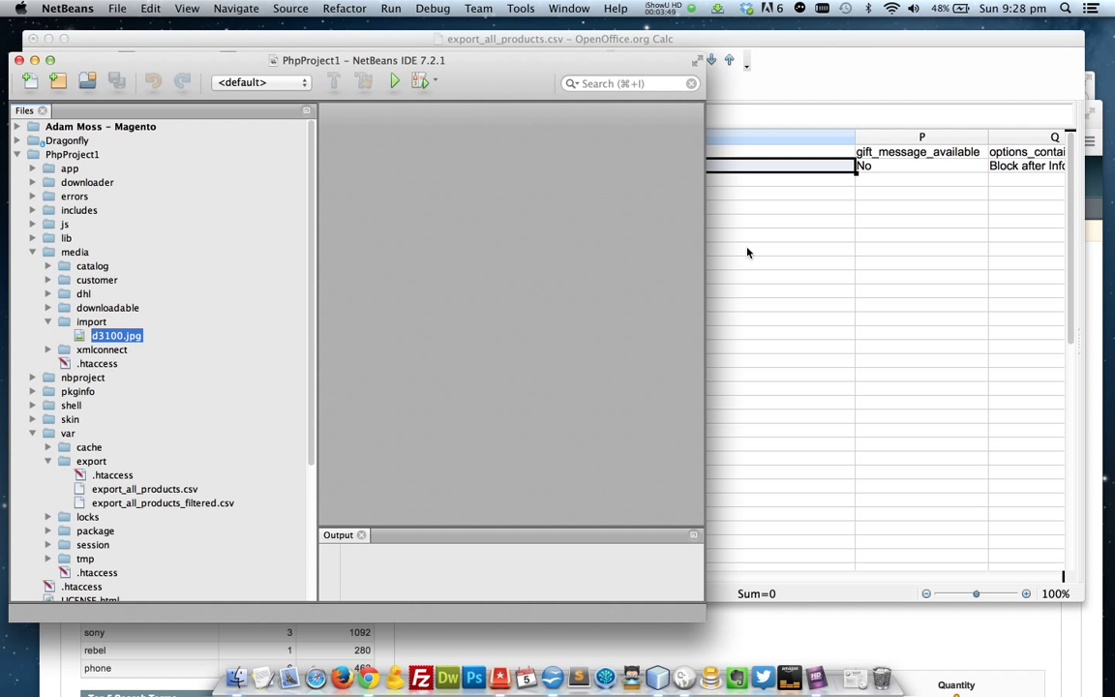
click(745, 248)
Clear the old Kodak url_path value in the product row.
click(813, 170)
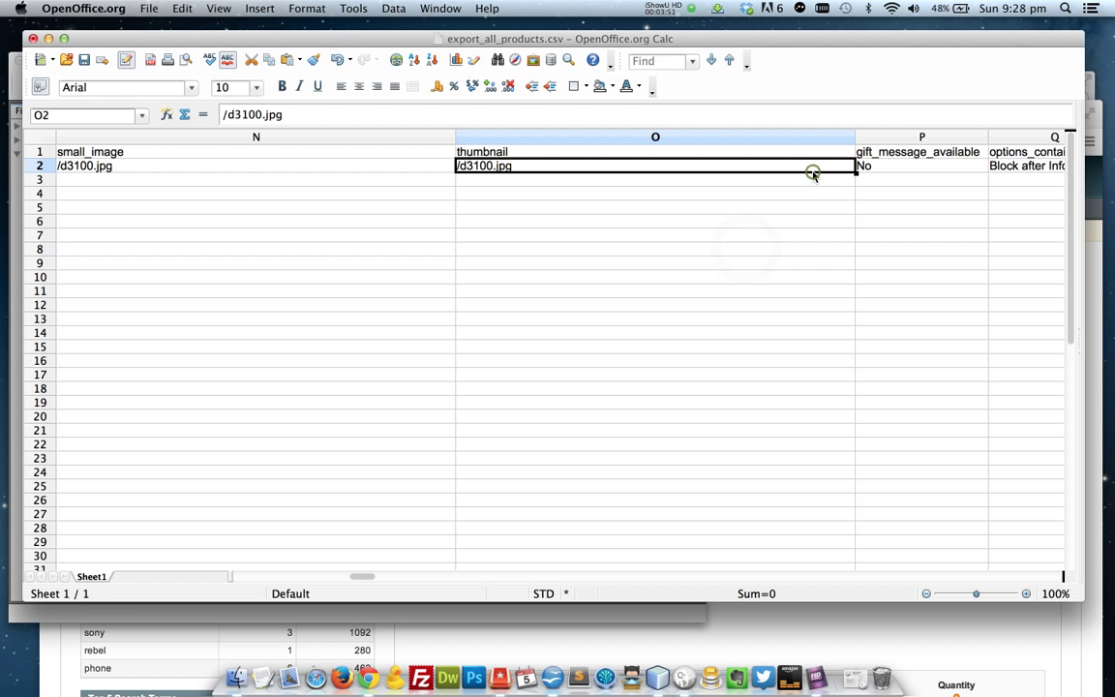
key(Right)
key(Right)
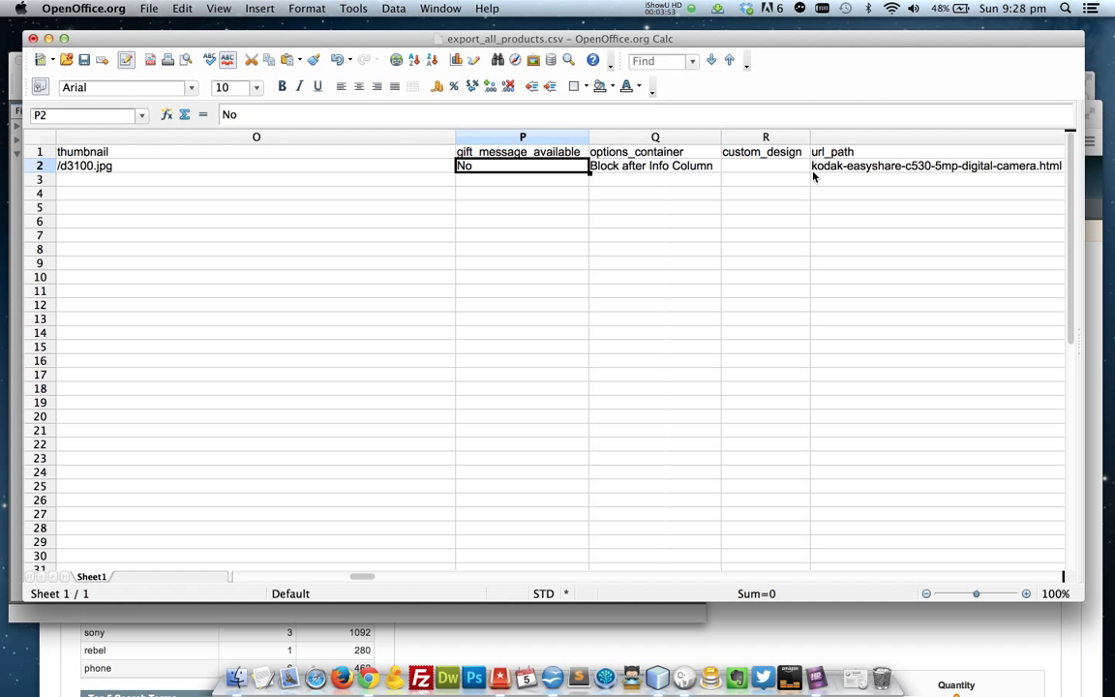
key(Right)
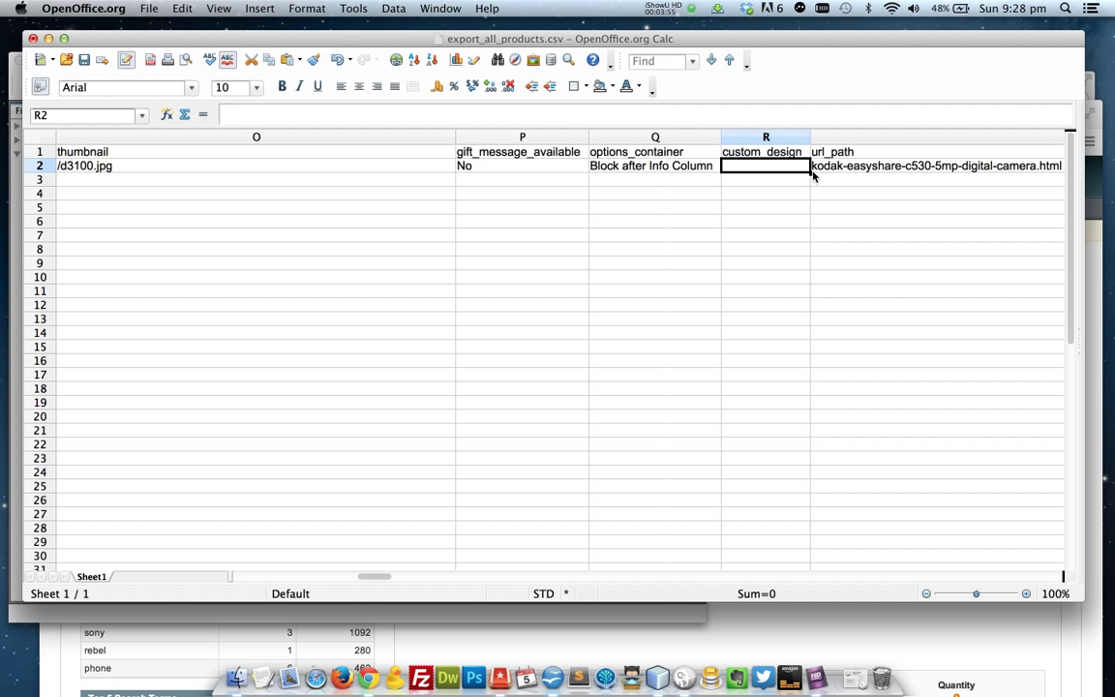
key(Right)
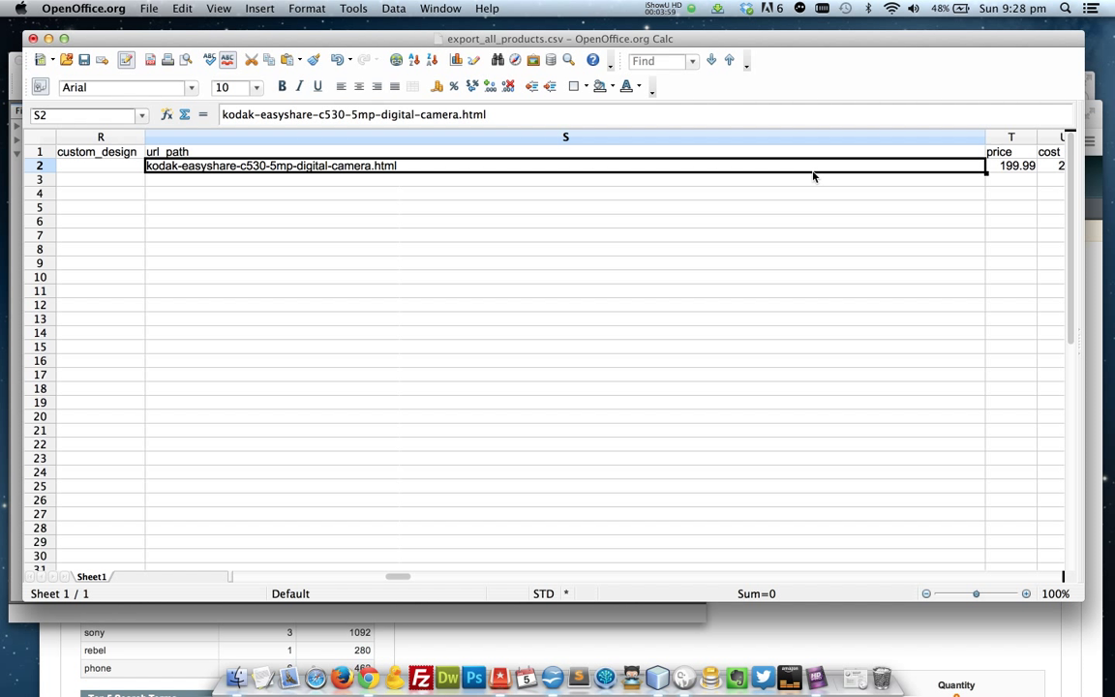
key(Delete)
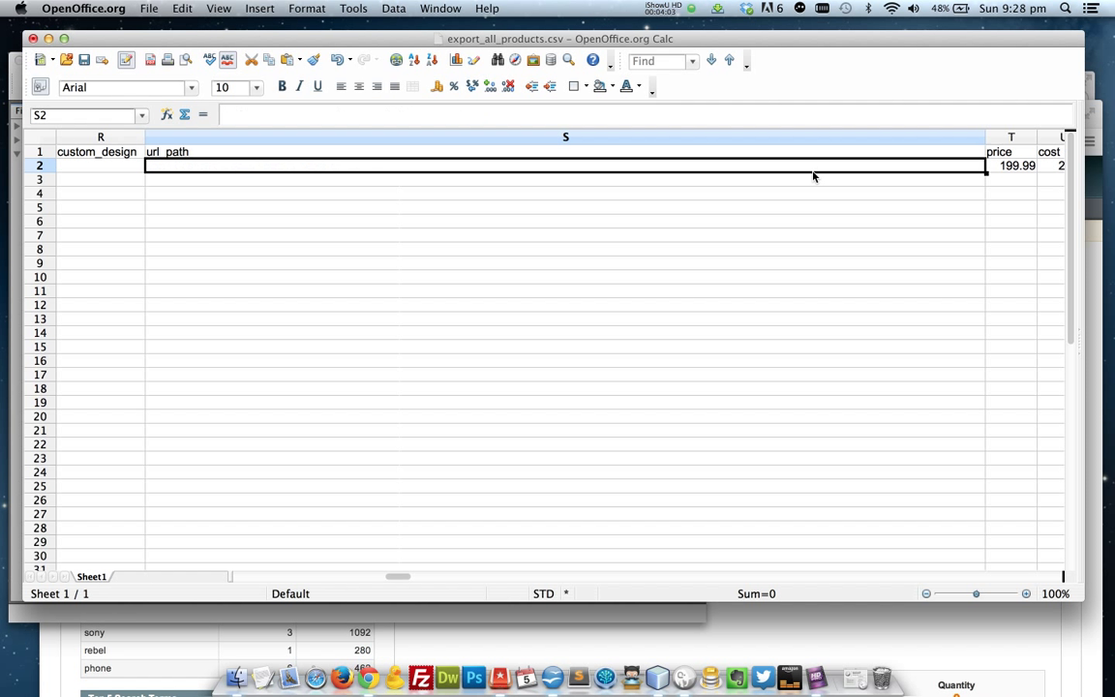
Set the product price to 299.99.
key(Right)
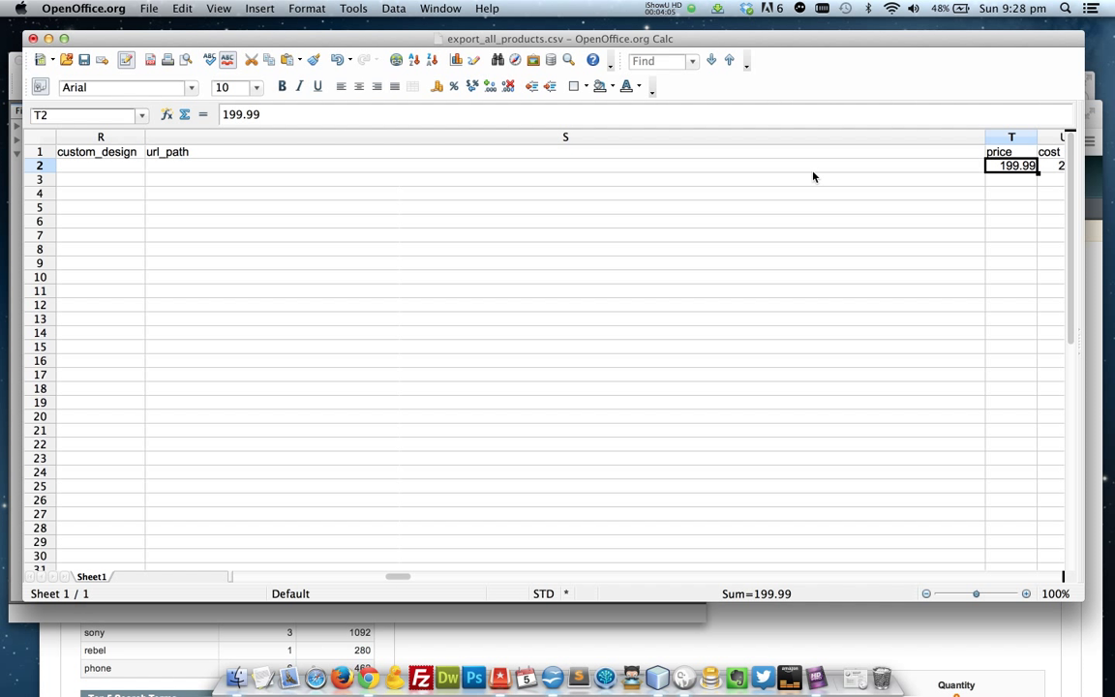
key(Right)
key(Left)
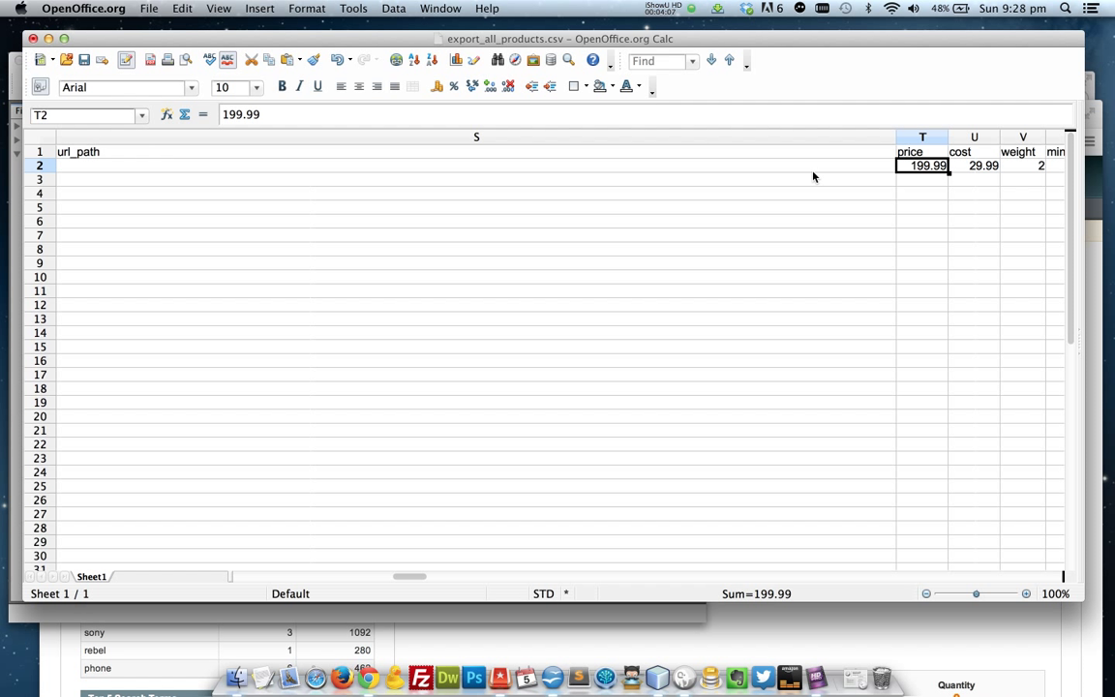
text(29.9.99)
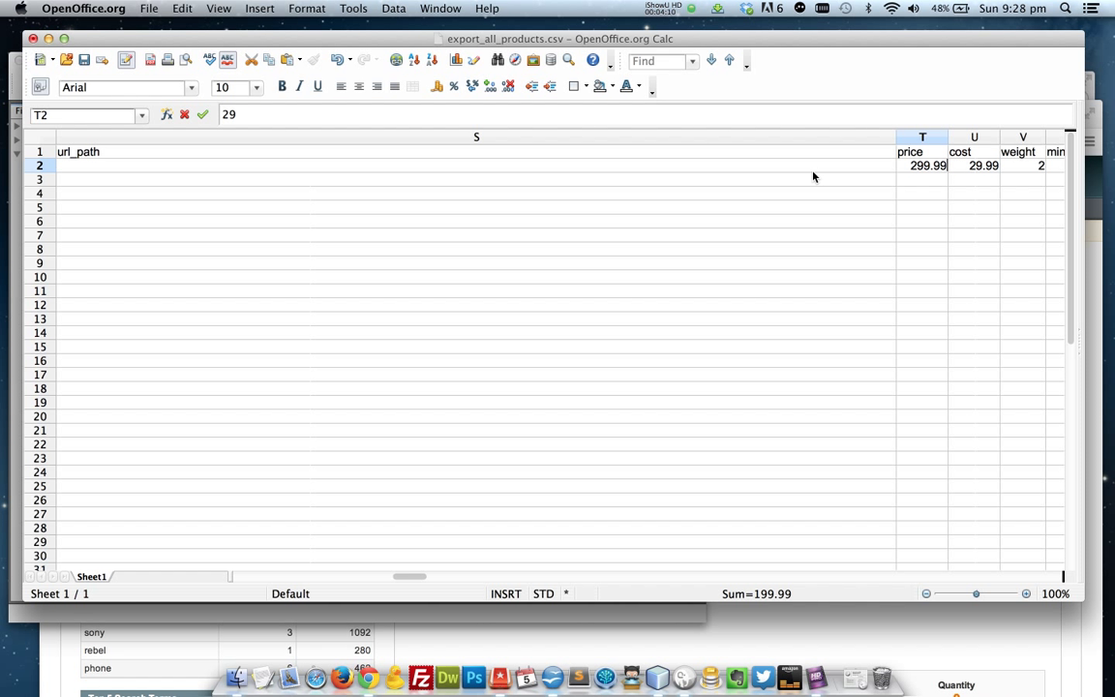
key(Right)
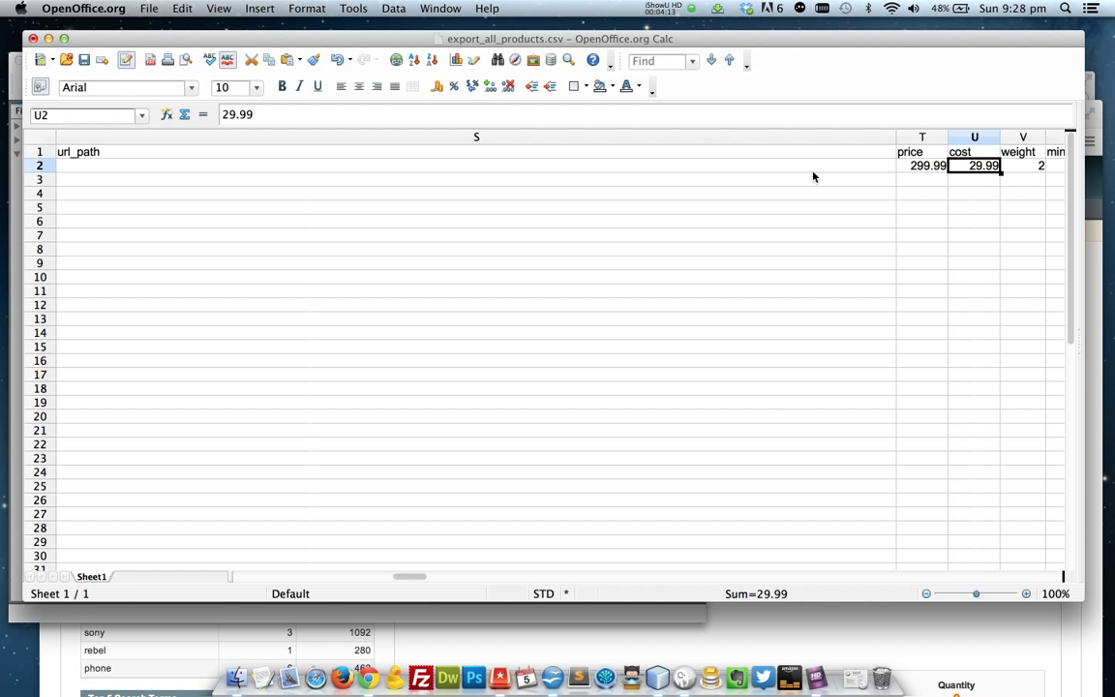
Clear the cost and minimal_price values, keeping weight 2.
key(BackSpace)
key(Right)
key(Right)
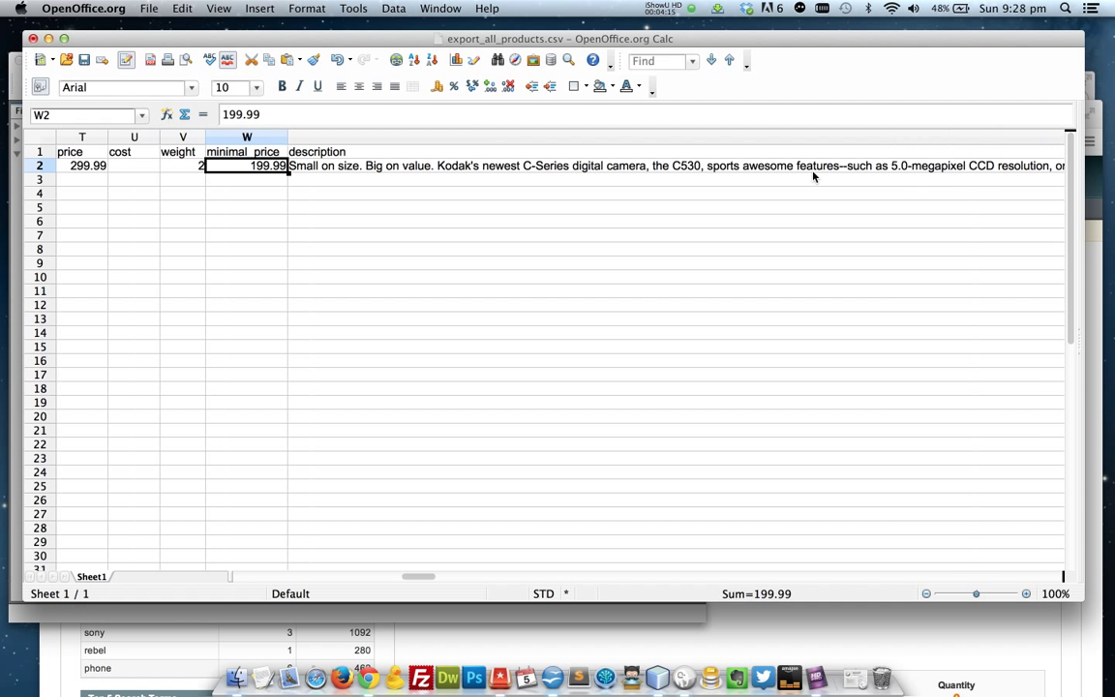
key(Left)
key(Right)
key(BackSpace)
key(Right)
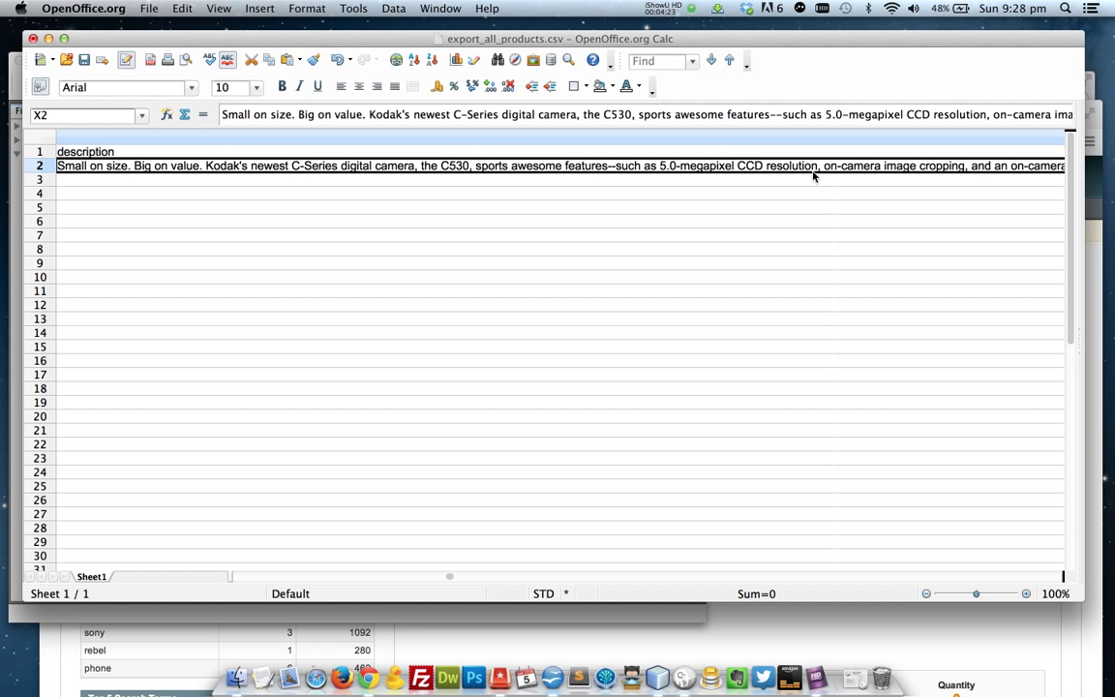
Enter 'A really cool camera!!' as the product description.
text(A really )
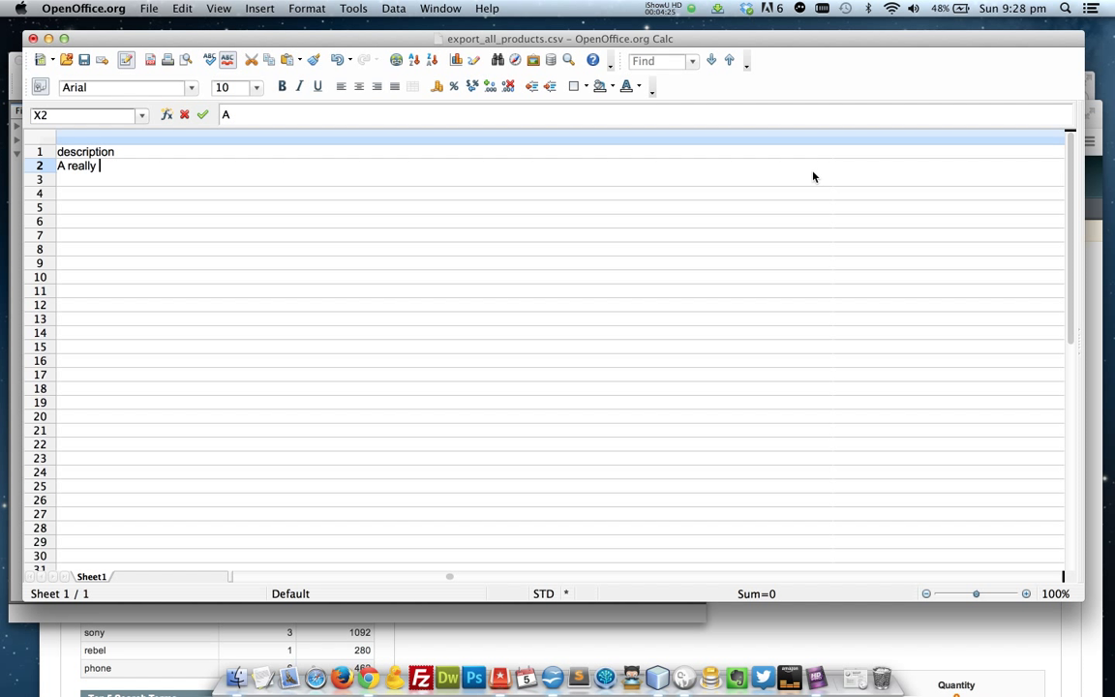
text(cool camer)
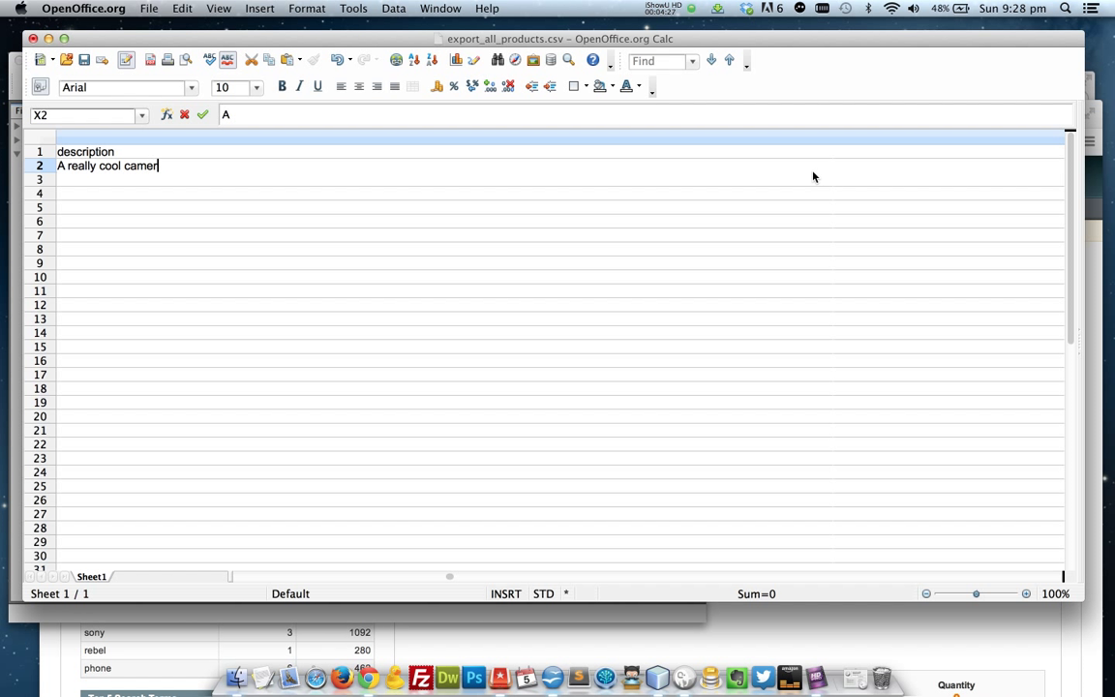
text(a. I)
text(!!)
key(Return)
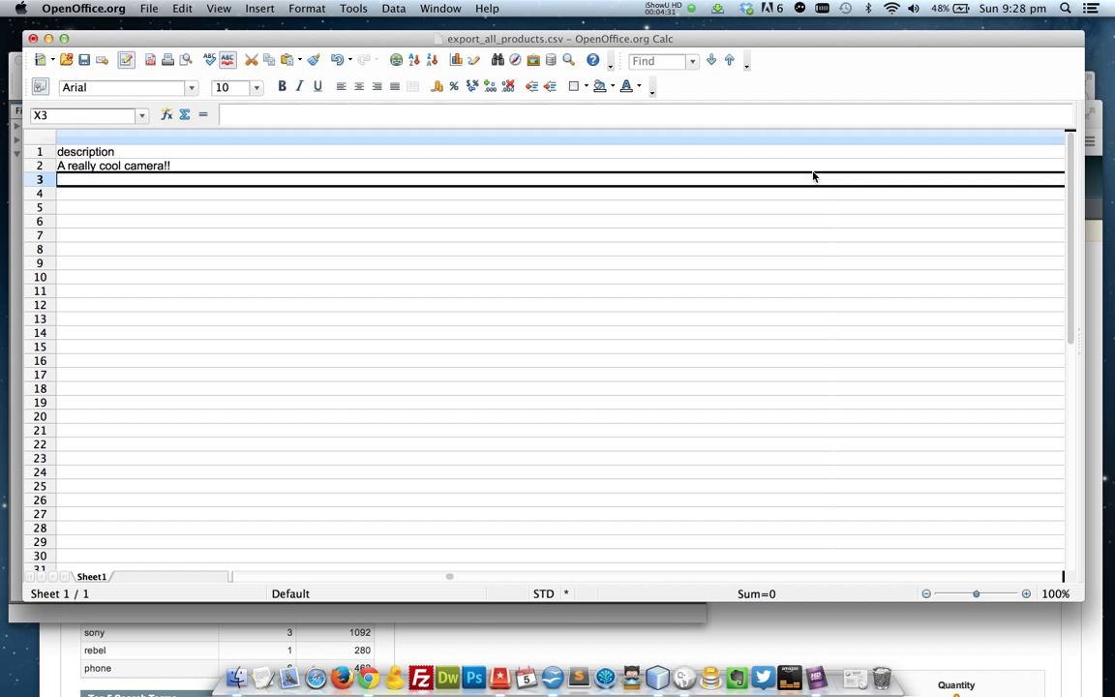
key(Up)
key(Right)
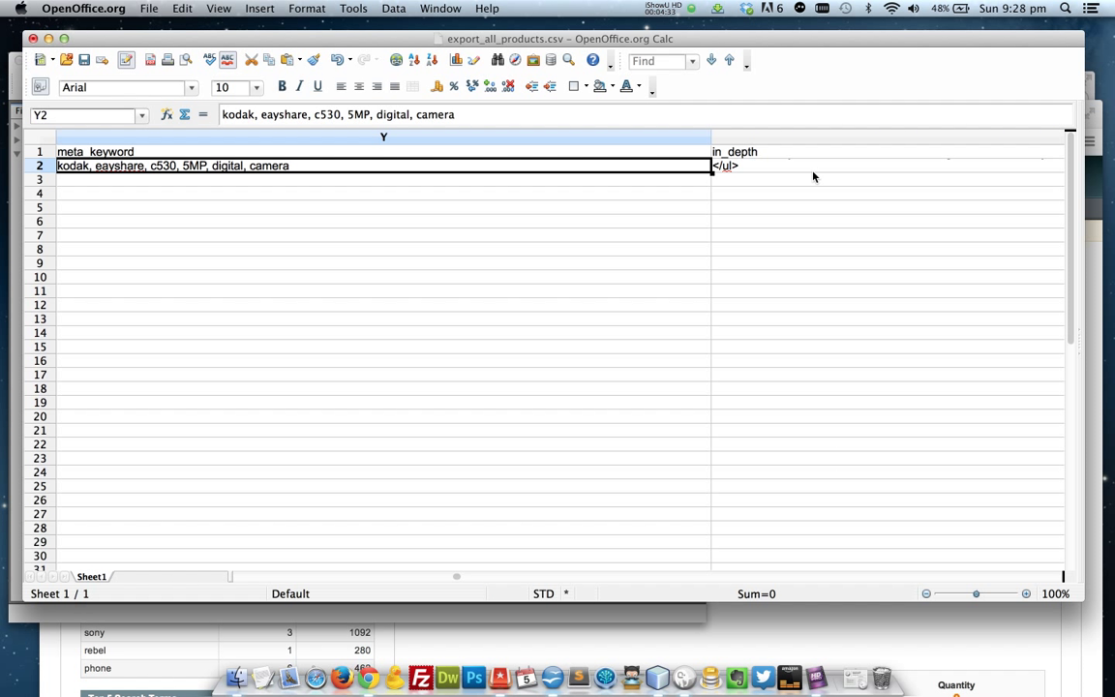
key(Left)
Clear the Kodak meta_keyword and in_depth HTML fields.
key(Right)
key(Delete)
key(Right)
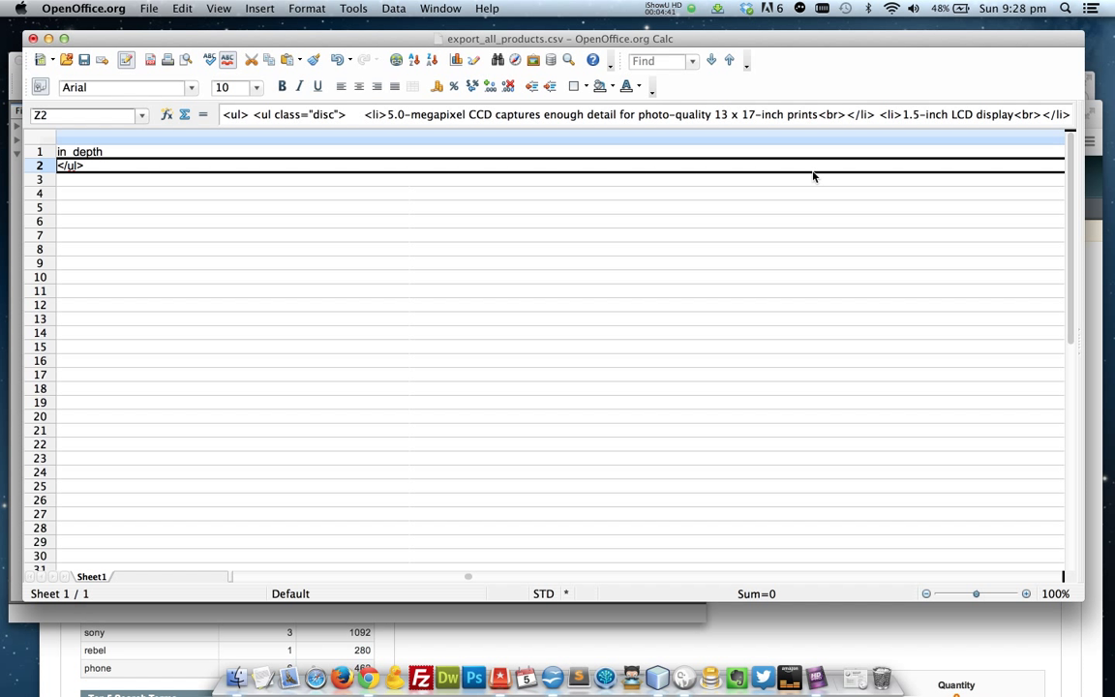
key(Delete)
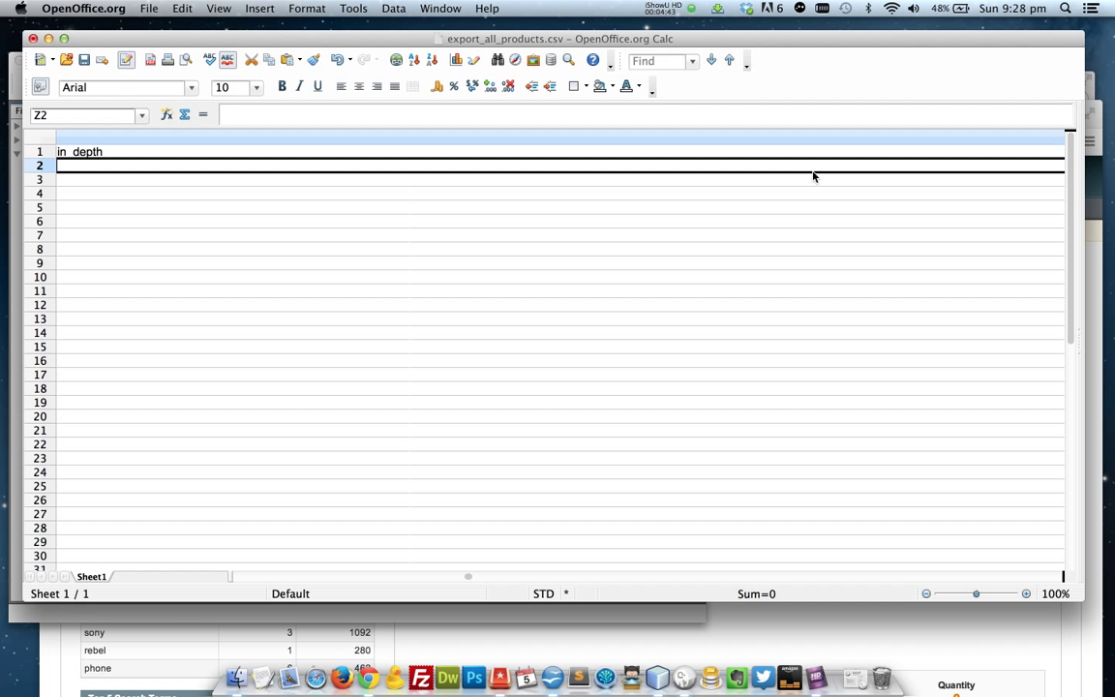
key(Right)
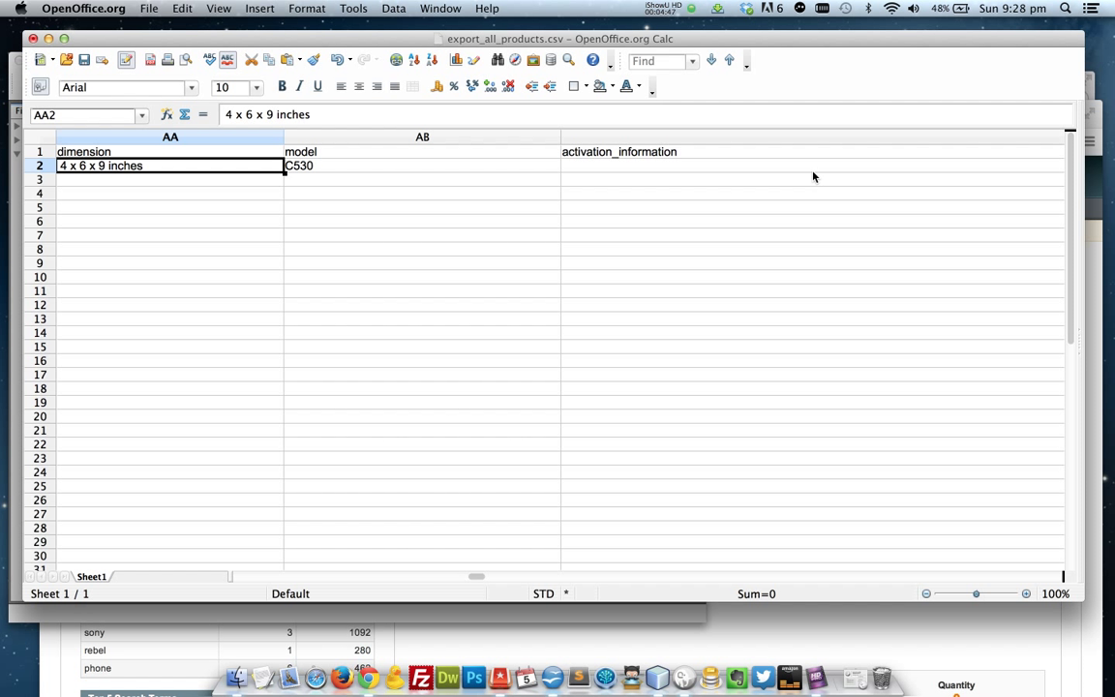
Clear the dimension, set model D3100, and paste 'A really cool camera!!' as short description.
key(Delete)
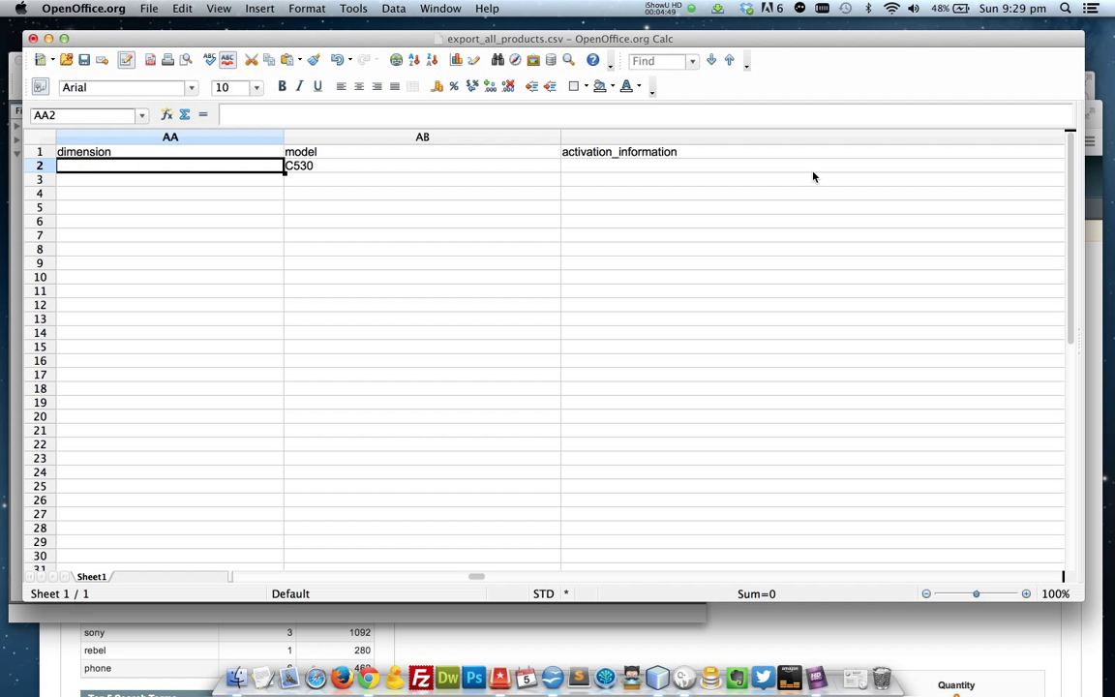
key(Right)
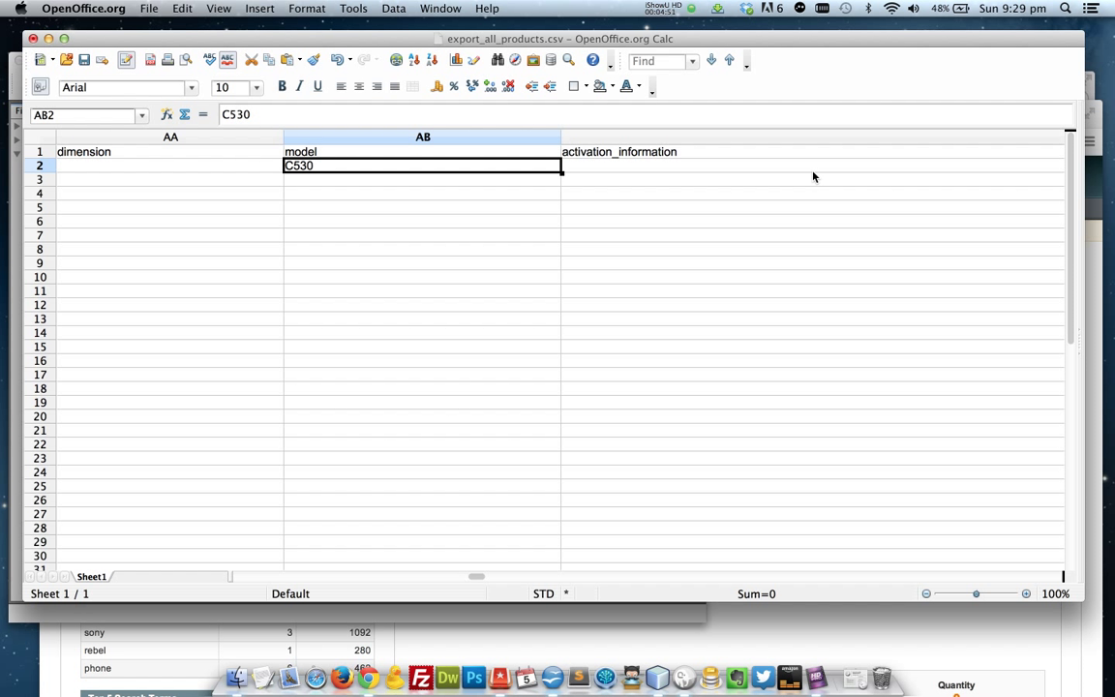
text(D3100)
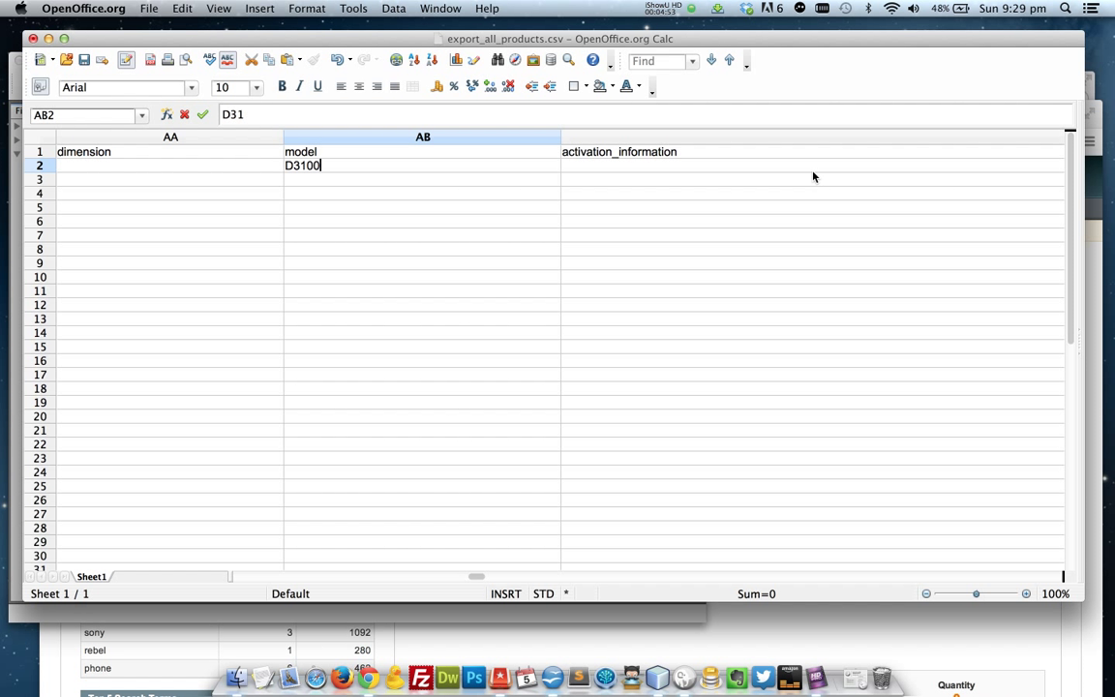
key(Tab)
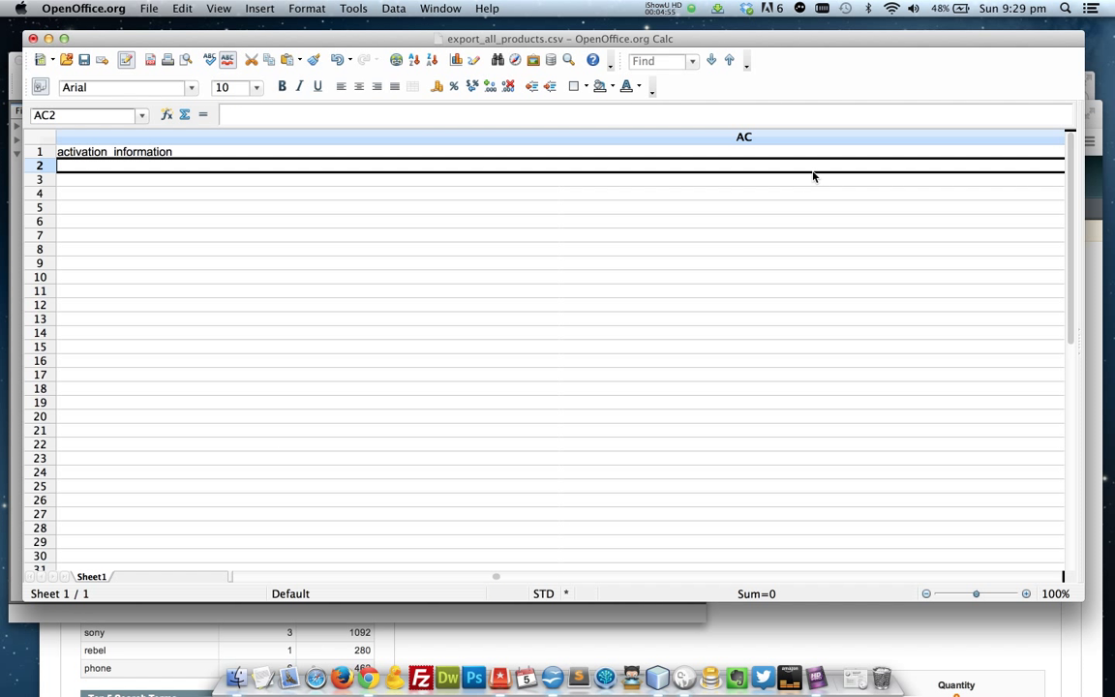
key(Left)
key(Right)
key(Right)
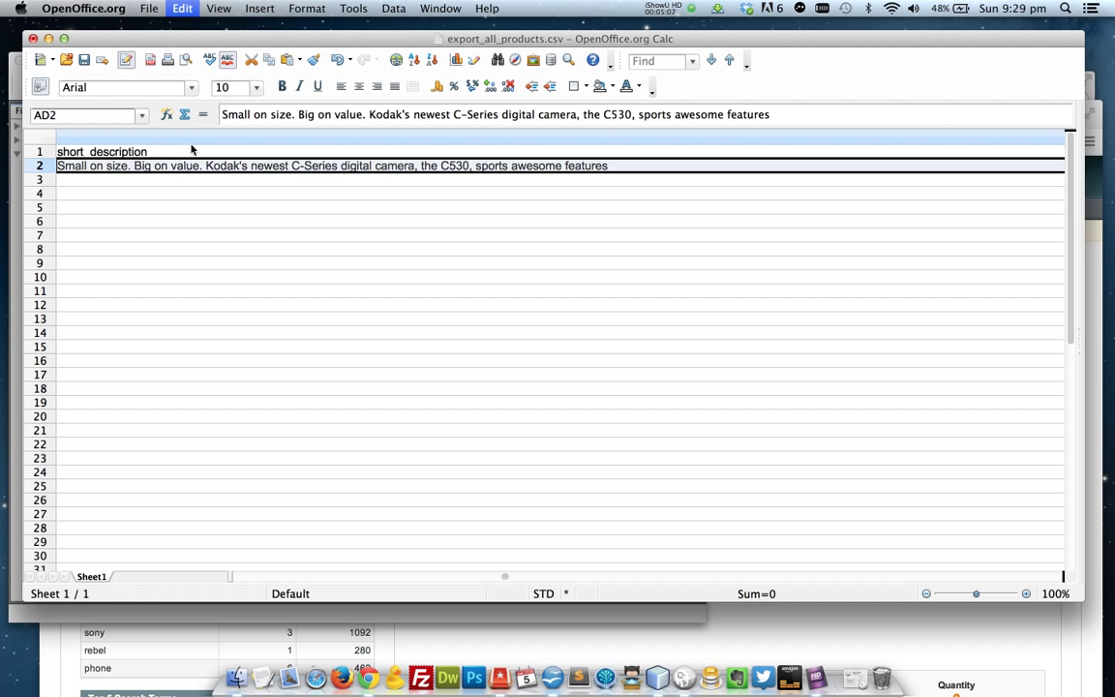
text(A really cool camera!!)
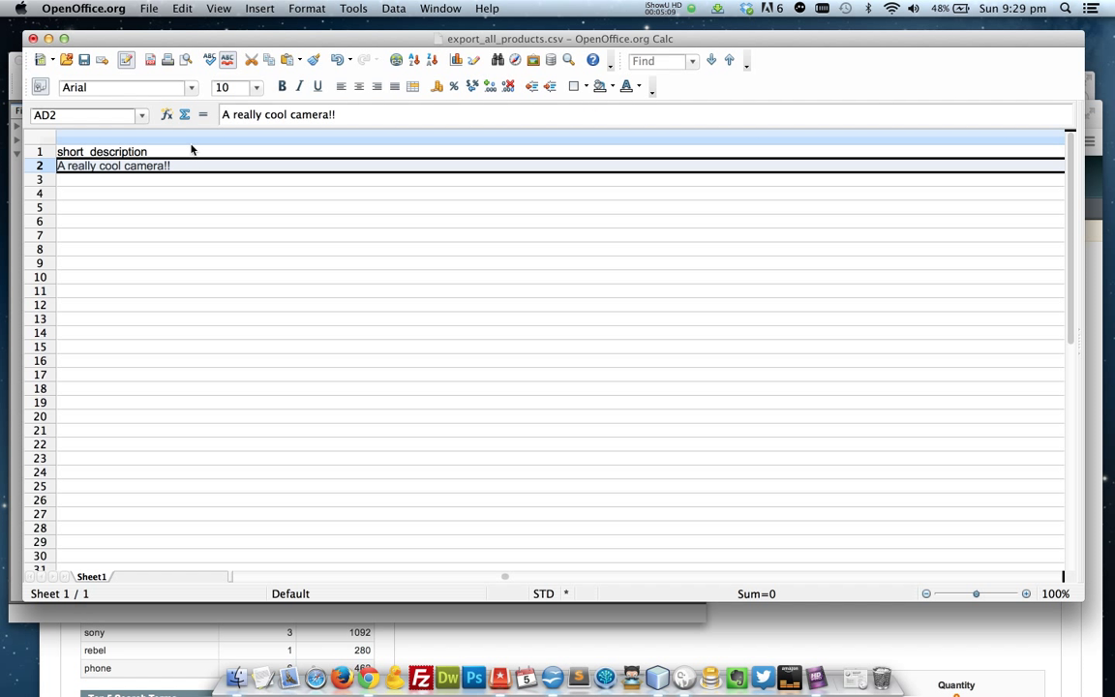
Set the Nikon row's color to Black and qty to 100.
key(Right)
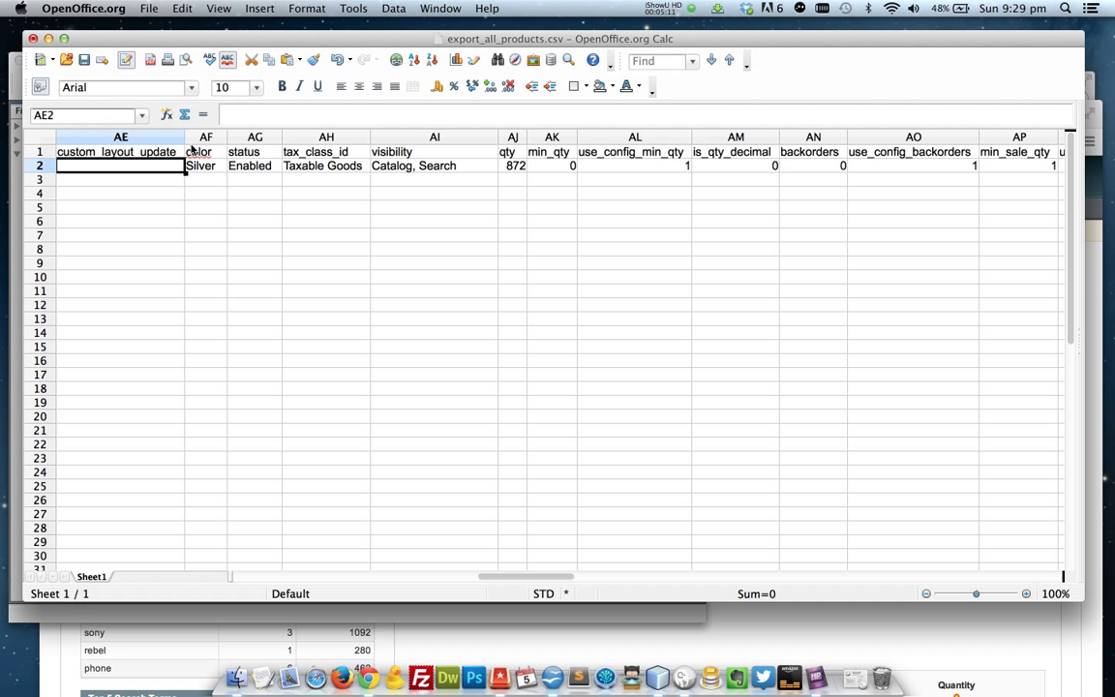
key(Right)
text(B)
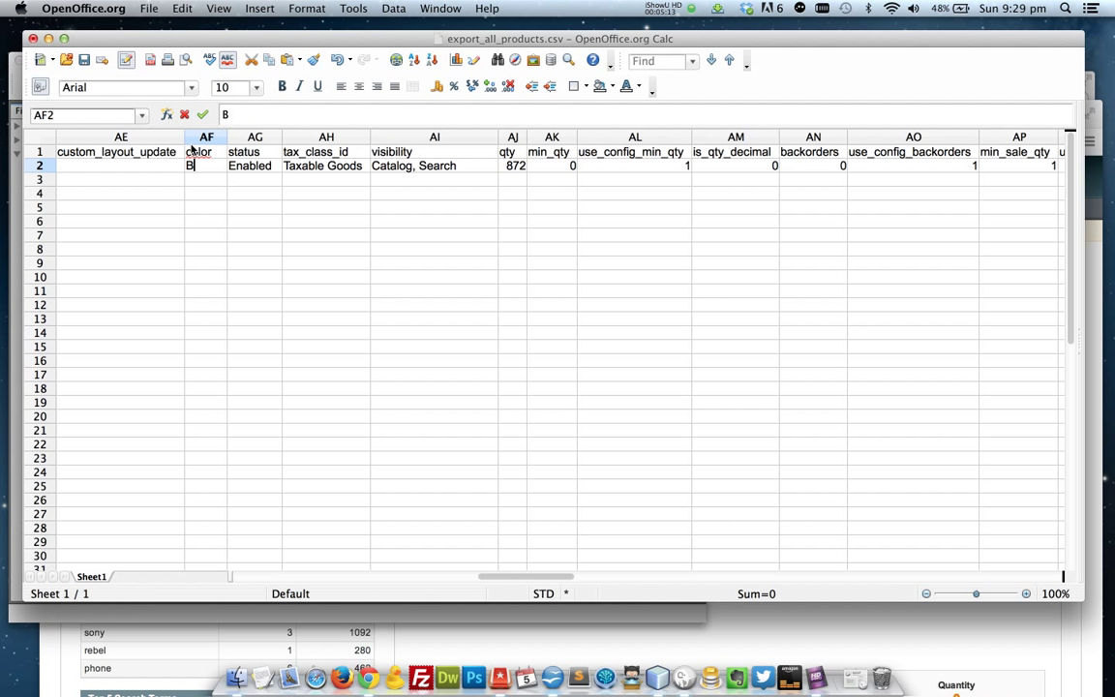
text(lack)
key(Tab)
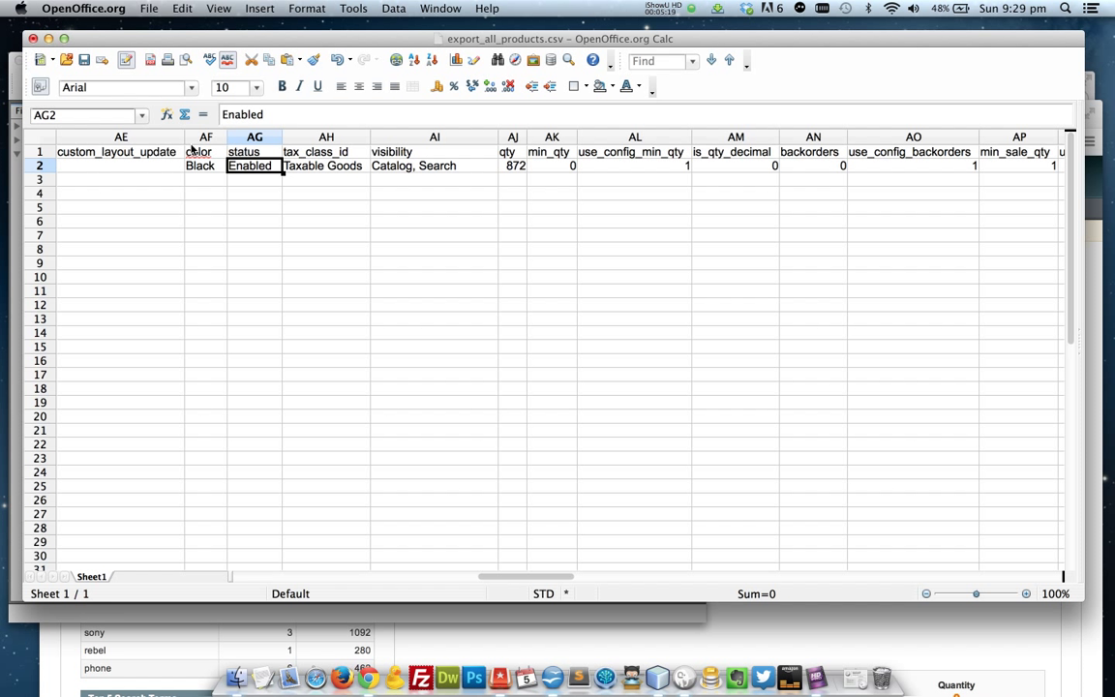
key(Tab)
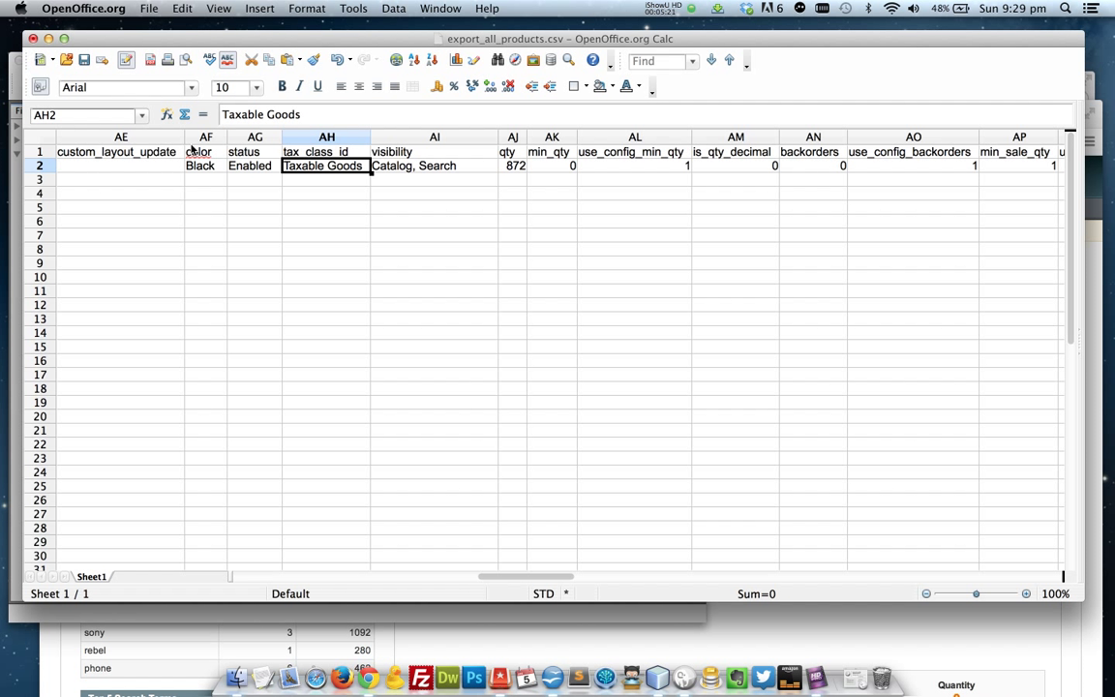
key(Tab)
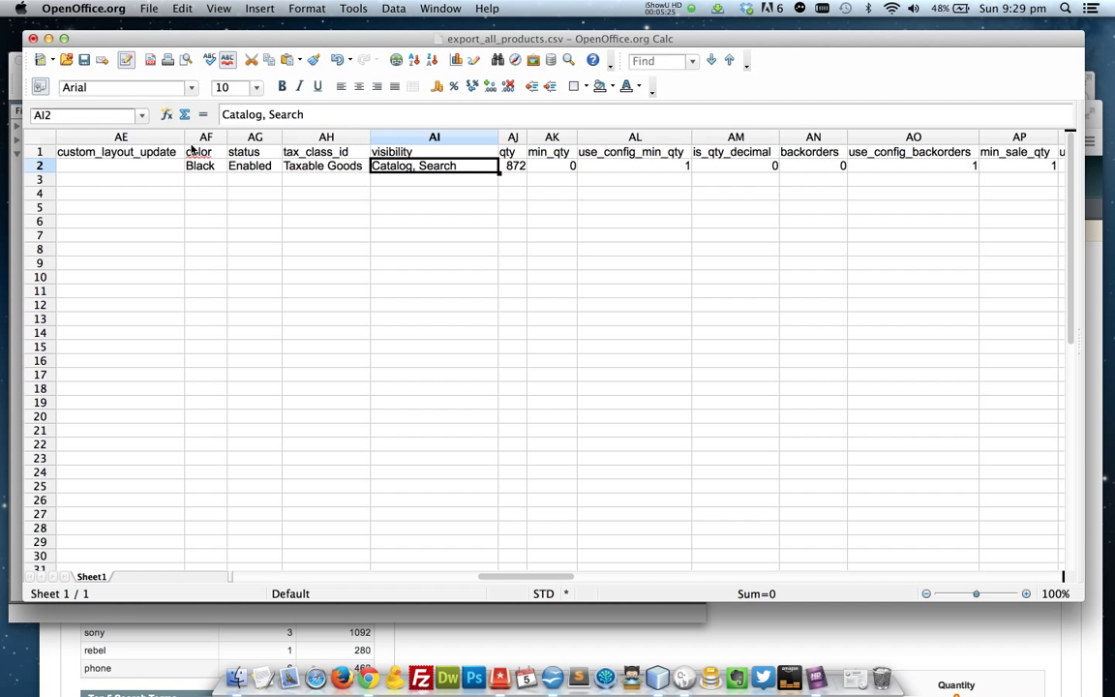
key(Tab)
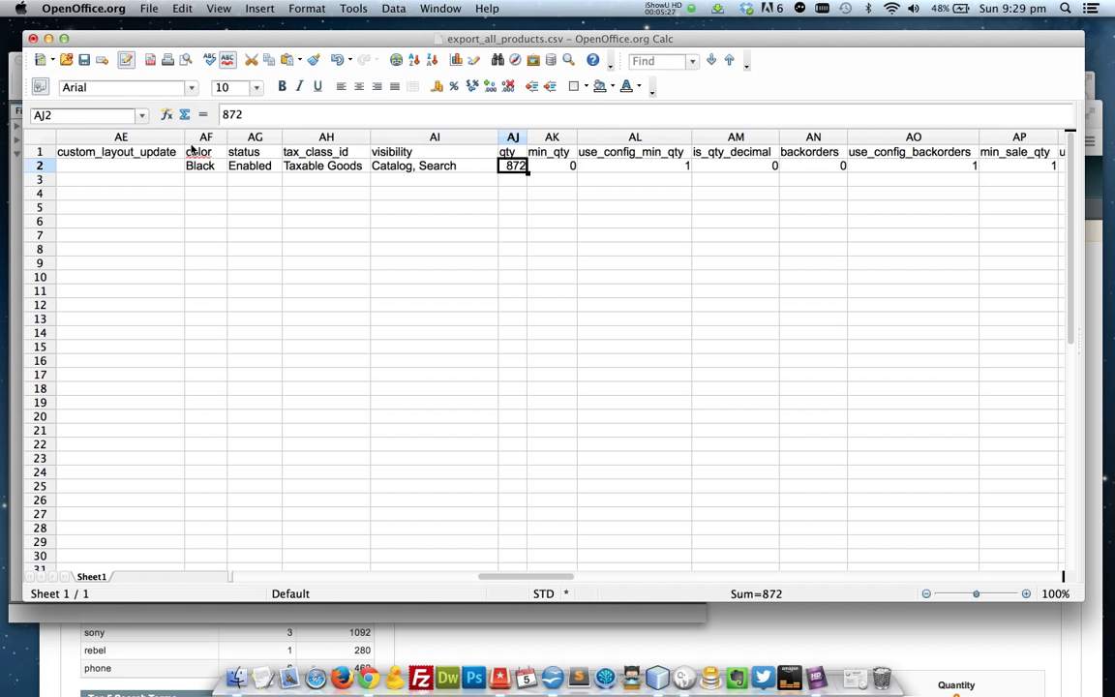
text(100)
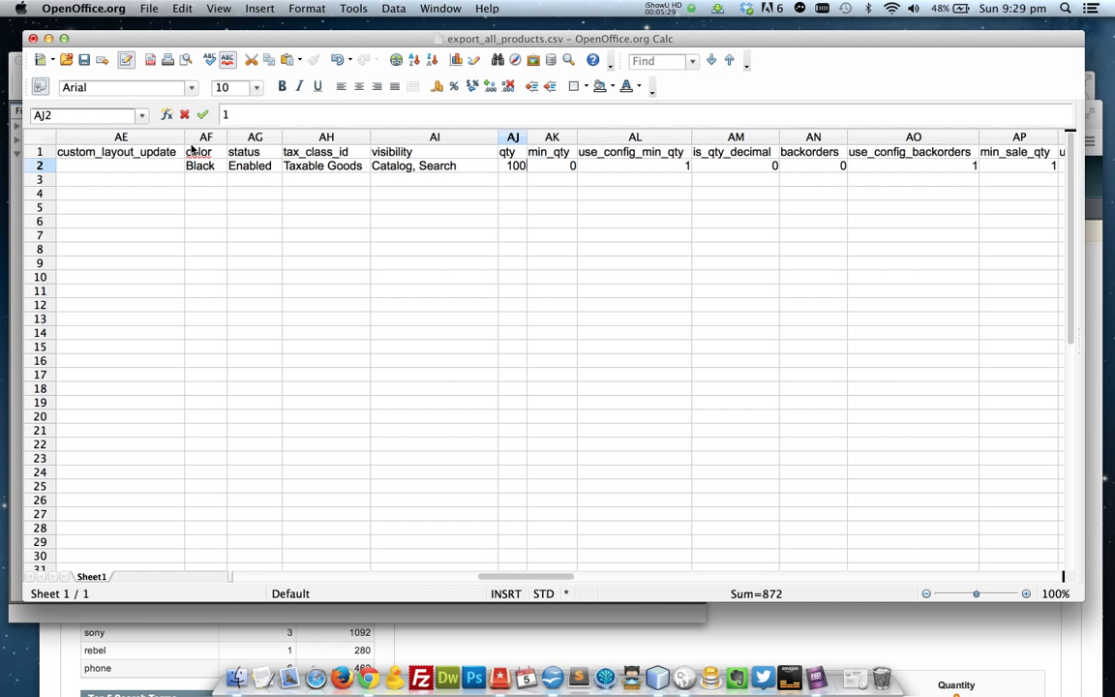
key(Tab)
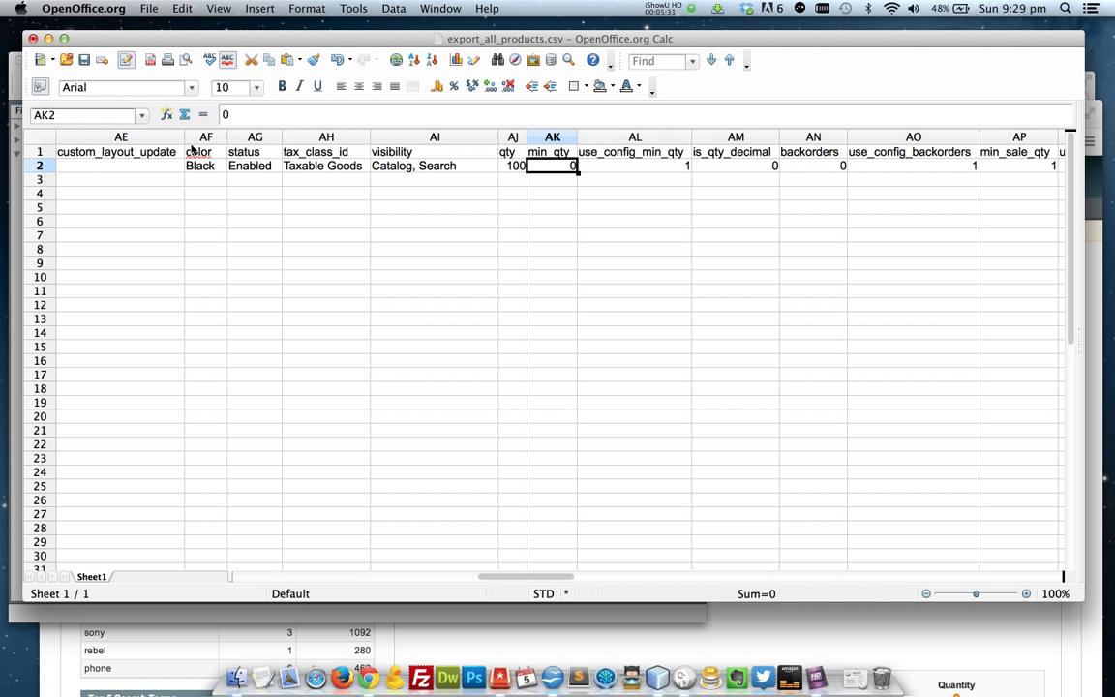
key(shift+Tab)
key(Tab)
key(Tab)
key(Tab)
key(shift+Tab)
key(shift+Tab)
key(Tab)
key(Tab)
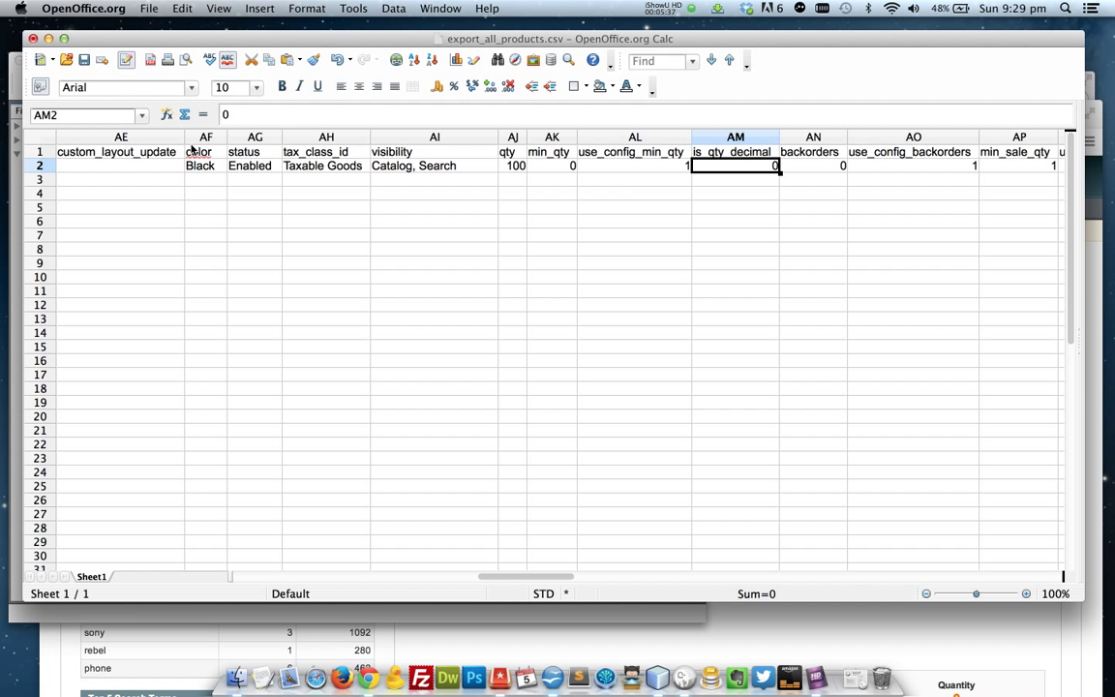
key(Tab)
key(Tab)
key(shift+Tab)
key(shift+Tab)
key(shift+Tab)
key(shift+Tab)
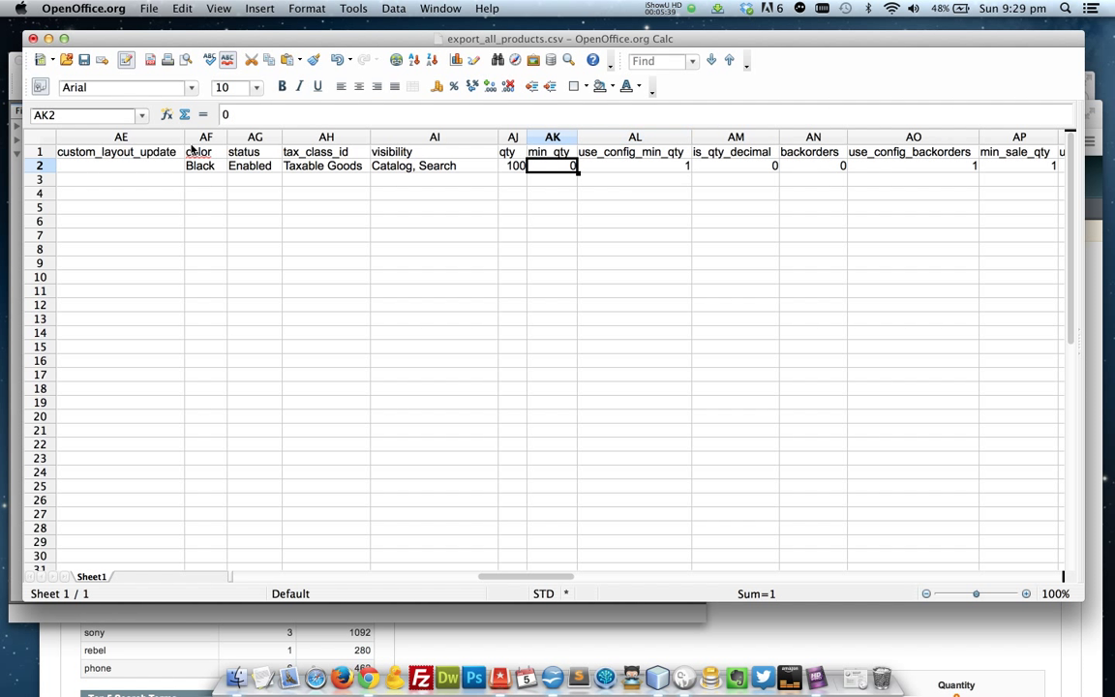
key(Tab)
key(shift+Tab)
key(Tab)
key(Tab)
key(shift+Tab)
key(shift+Tab)
key(Tab)
key(Tab)
key(Tab)
key(Tab)
key(Tab)
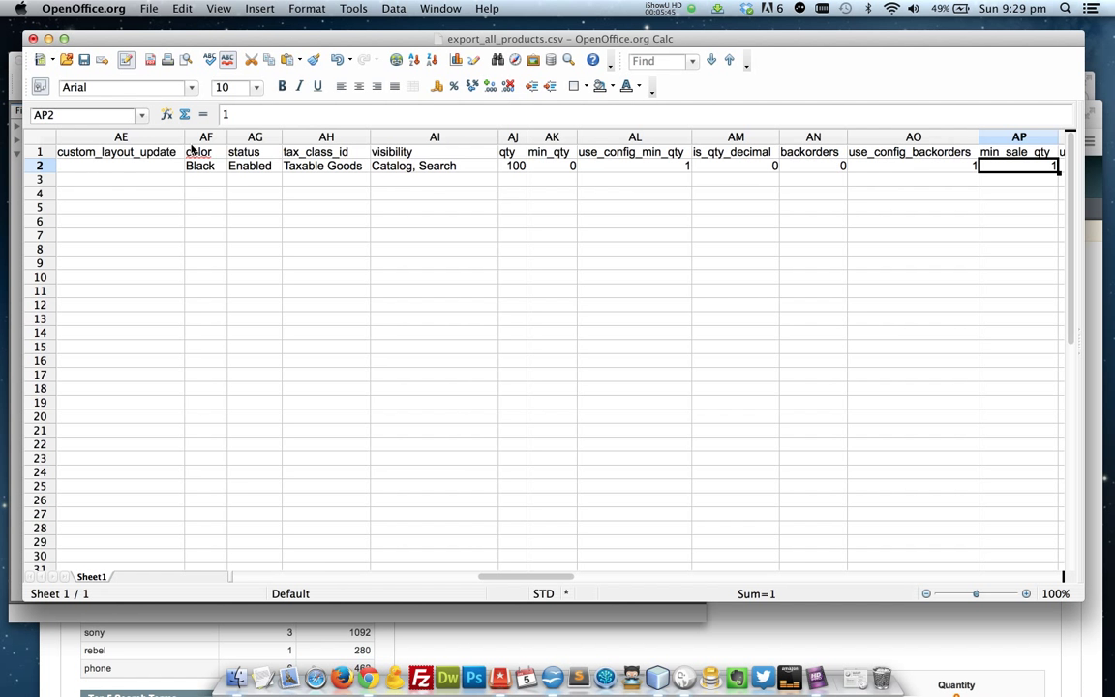
key(Tab)
key(Tab)
key(Tab)
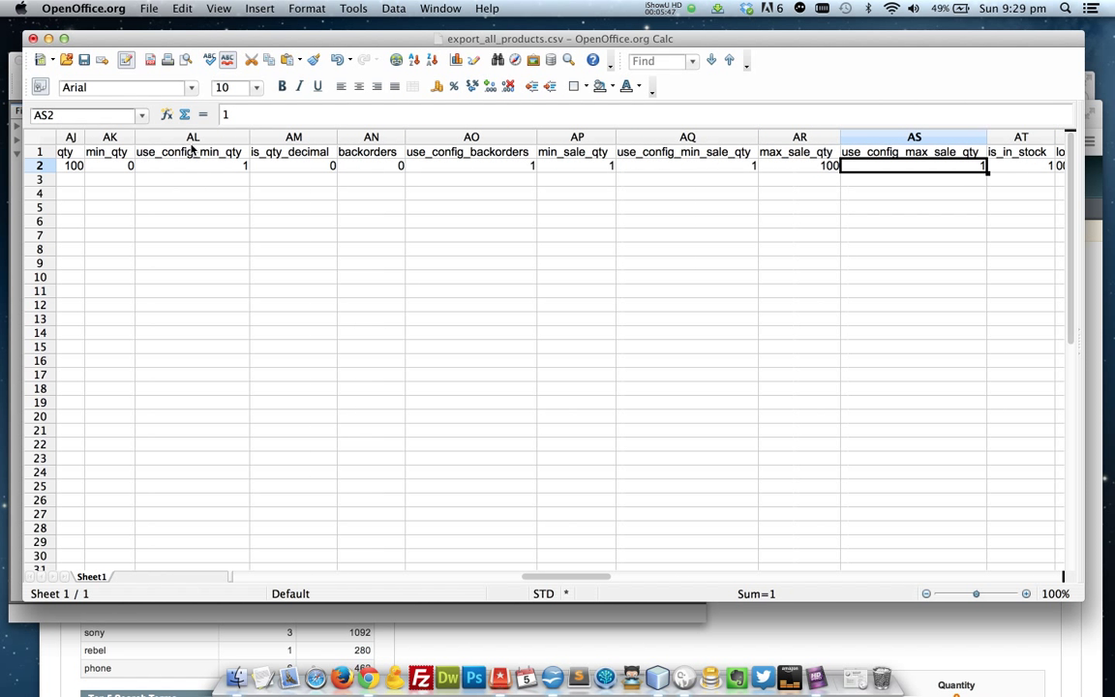
key(Tab)
key(Tab)
key(Tab)
key(Tab)
key(Tab)
key(Tab)
key(Tab)
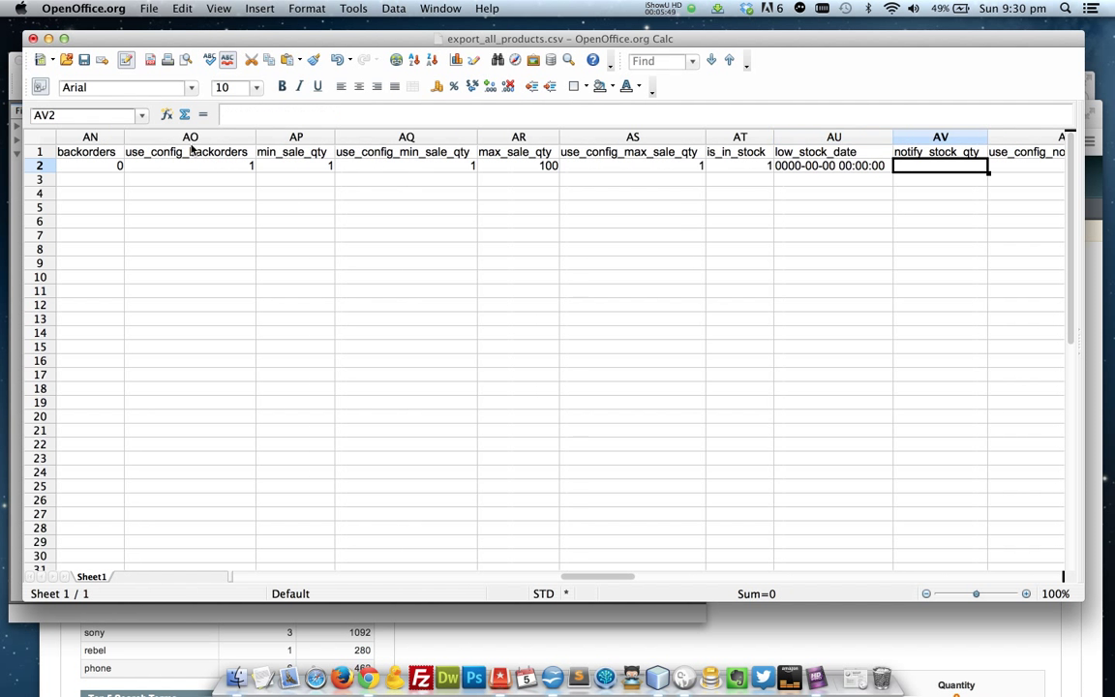
key(Tab)
key(Tab)
key(Tab)
key(Tab)
key(Tab)
key(Tab)
key(Tab)
key(Tab)
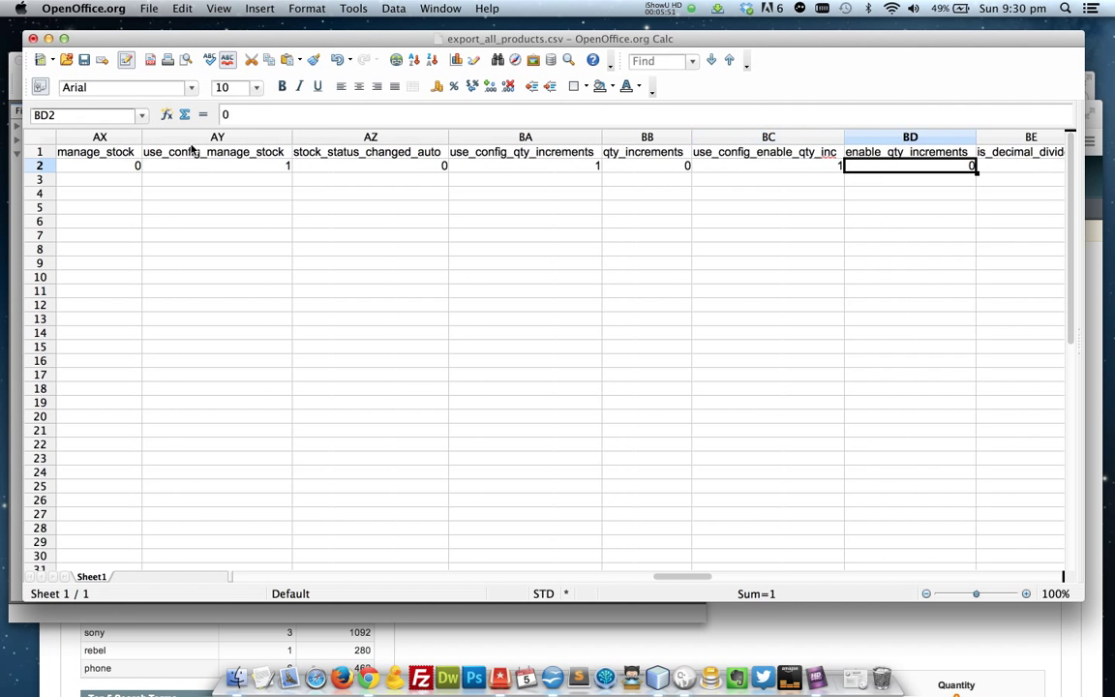
key(Tab)
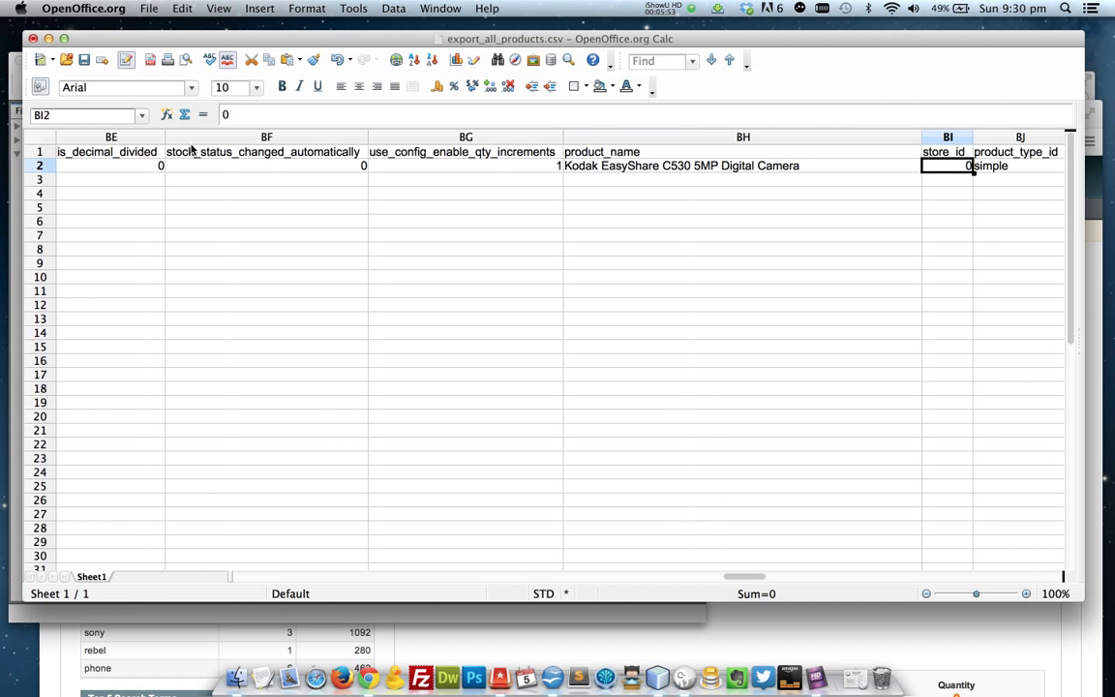
Enter 'Nikon D3100 DSLR Camera' as the product_name value in BH2.
key(shift+Tab)
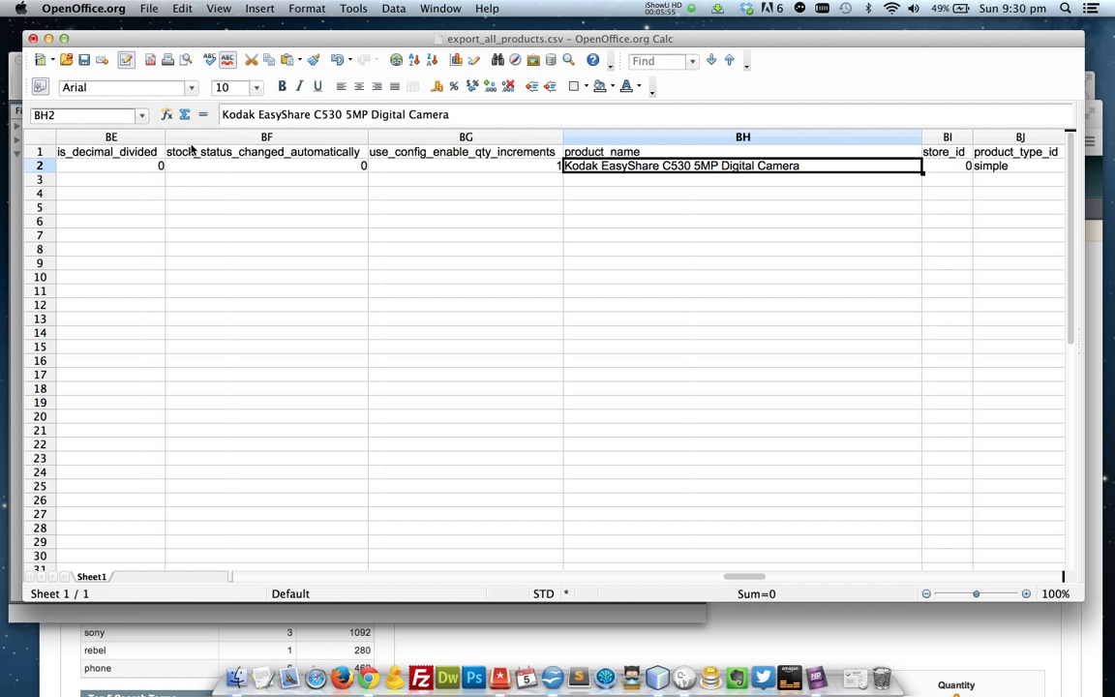
text(Niko)
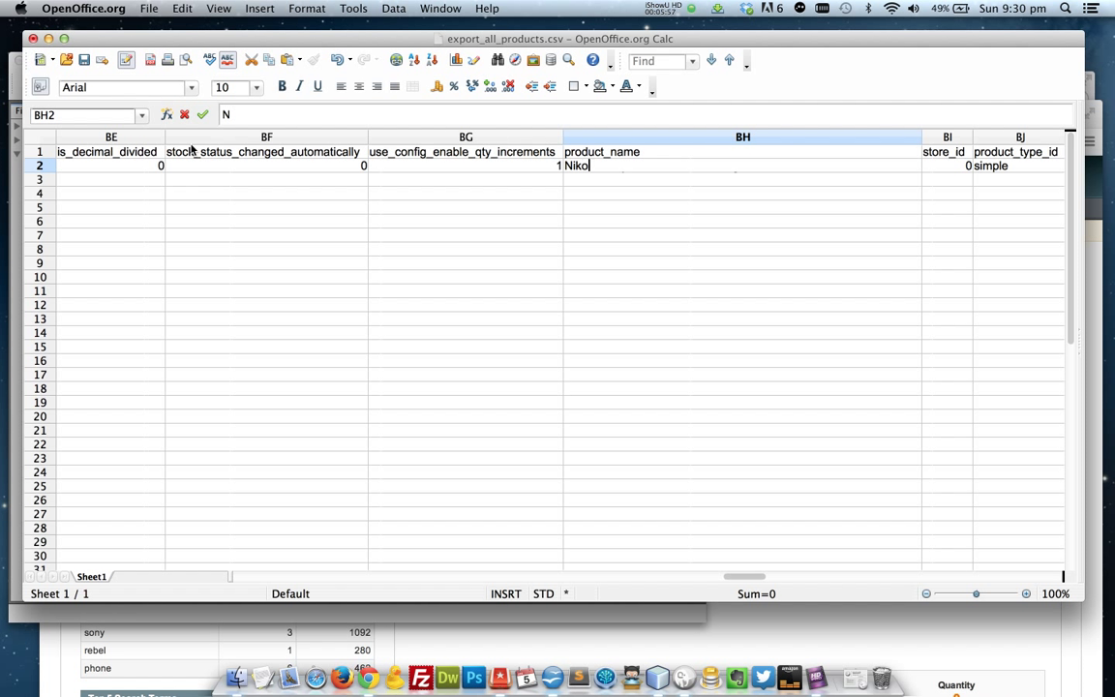
text(n D3100 )
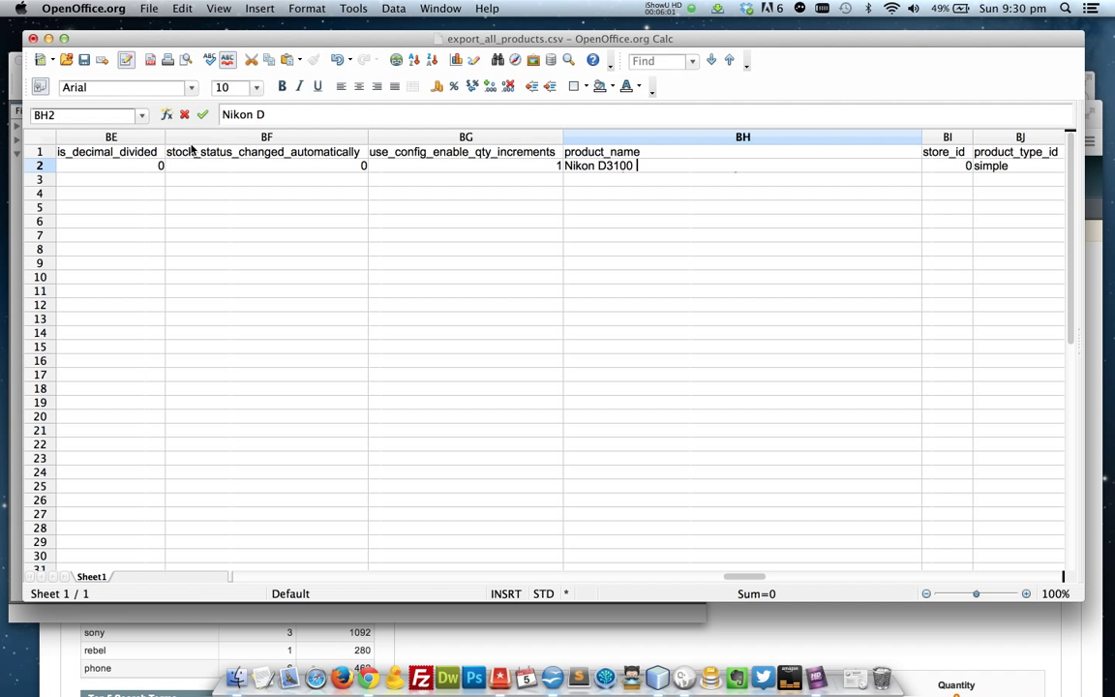
text(DSLR Camera)
key(Return)
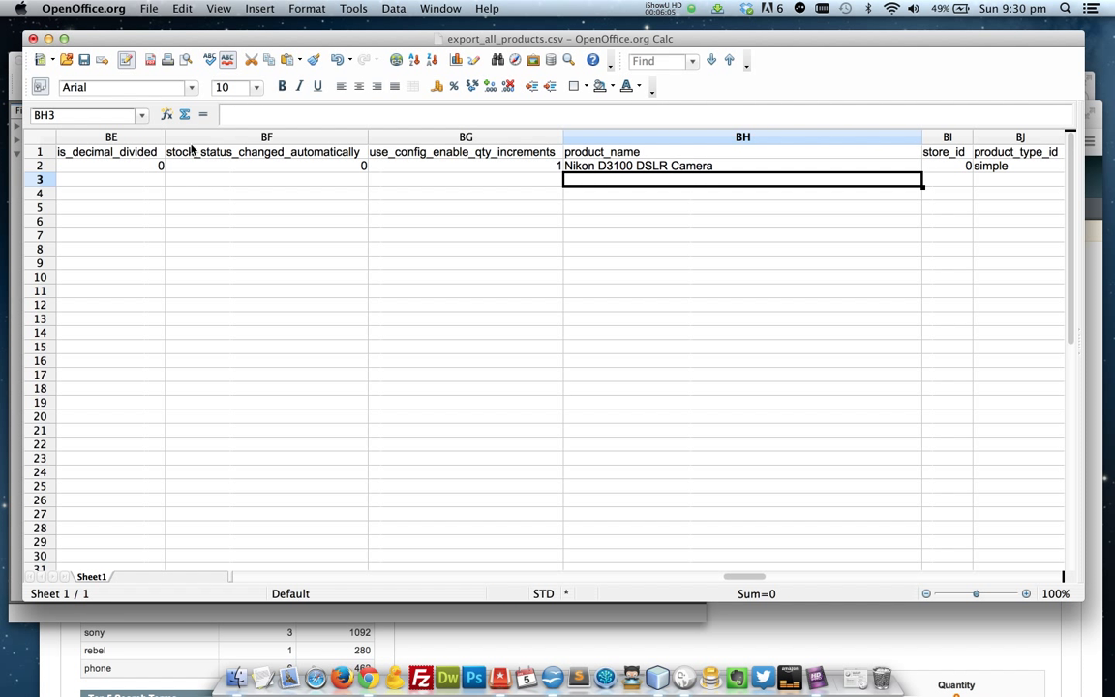
Step through the row's store_id (0) and product_type_id (simple) values to check them.
key(Up)
key(Right)
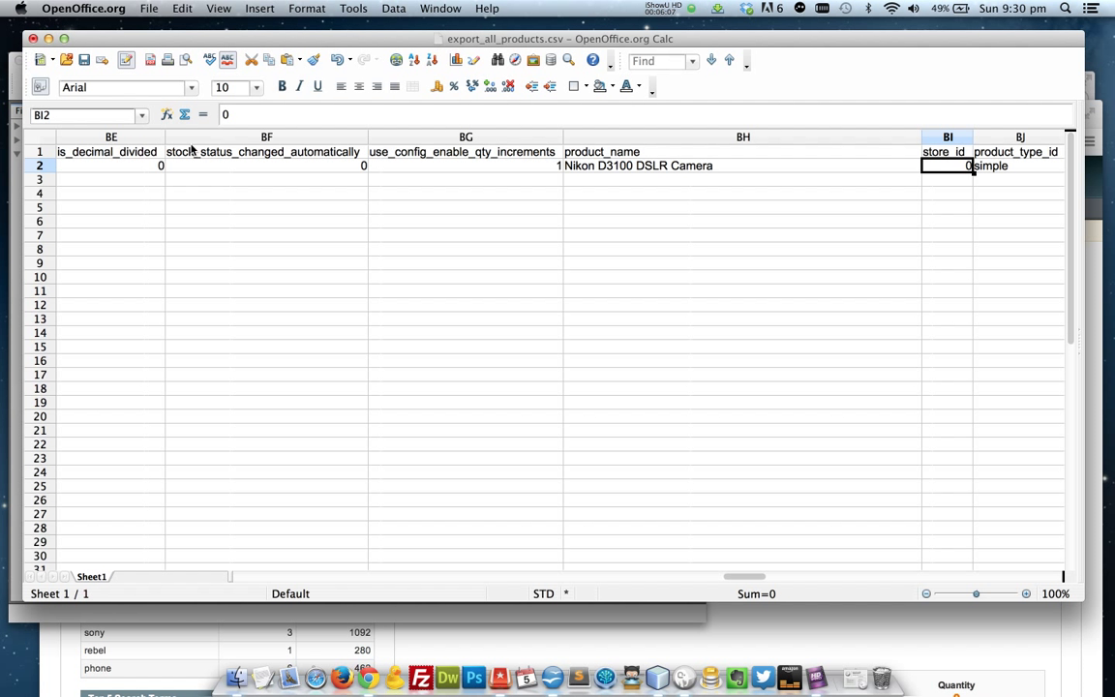
key(Right)
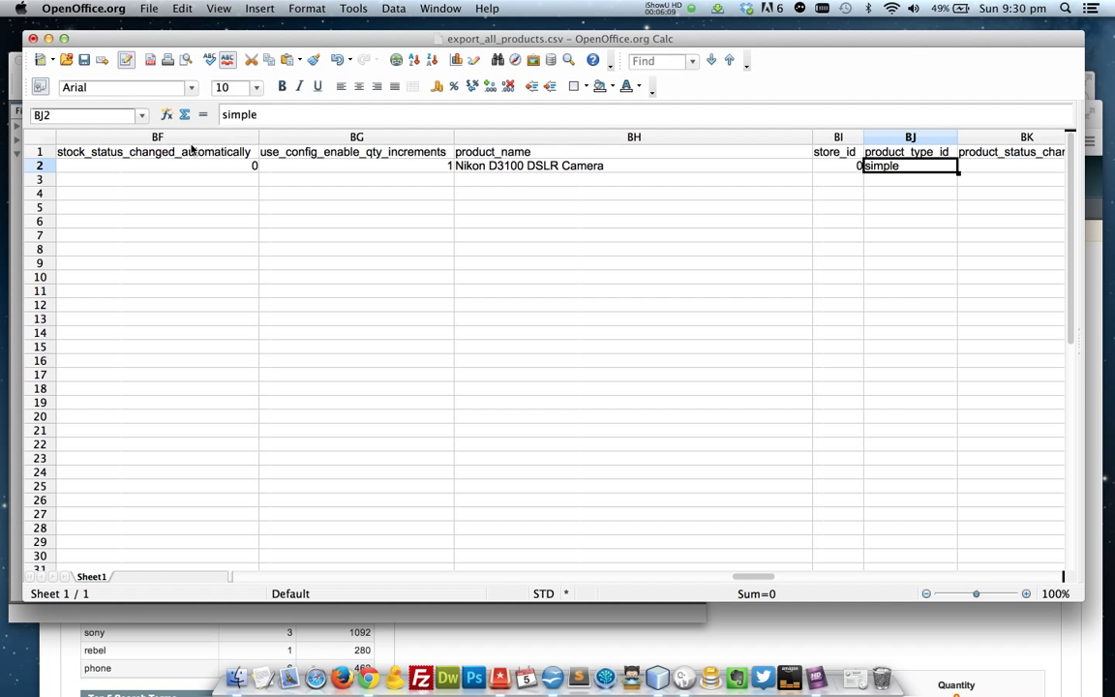
key(Left)
key(Right)
key(Right)
key(Left)
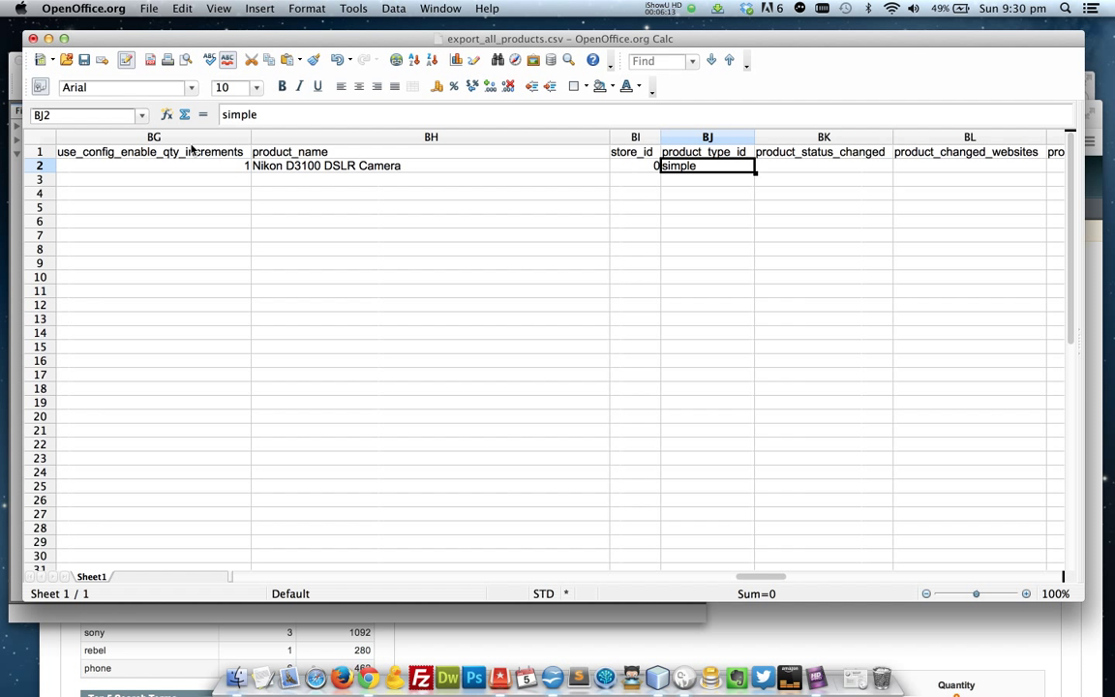
key(Right)
key(Right)
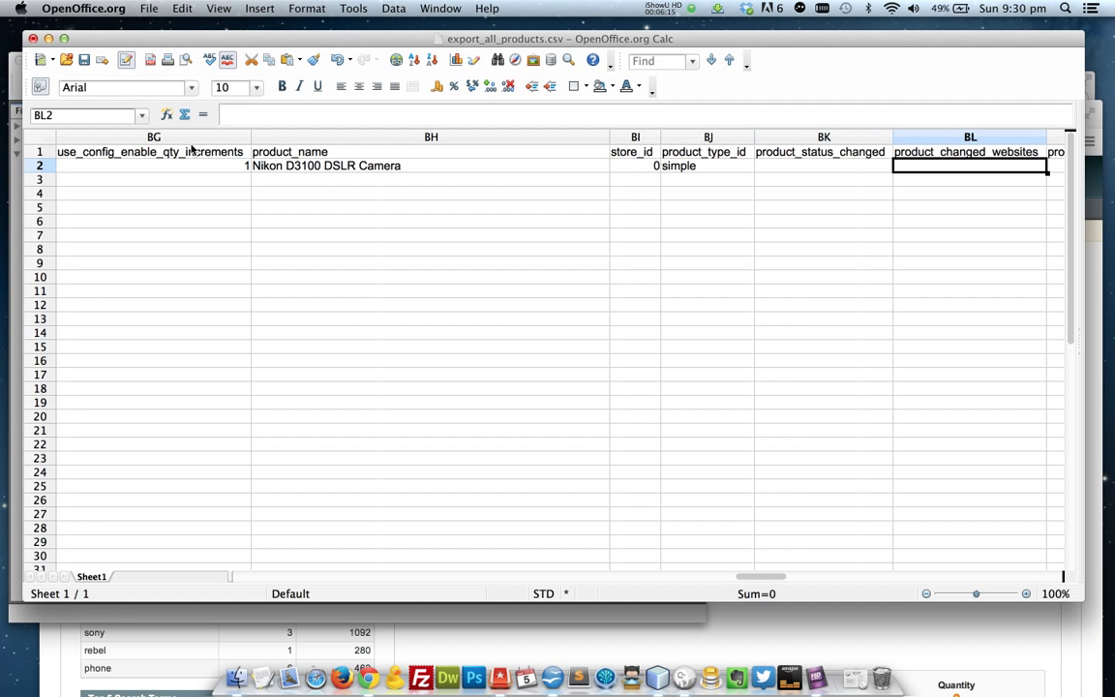
Move across the attribute columns and enter 5 as the megapixels value in BY2.
key(Right)
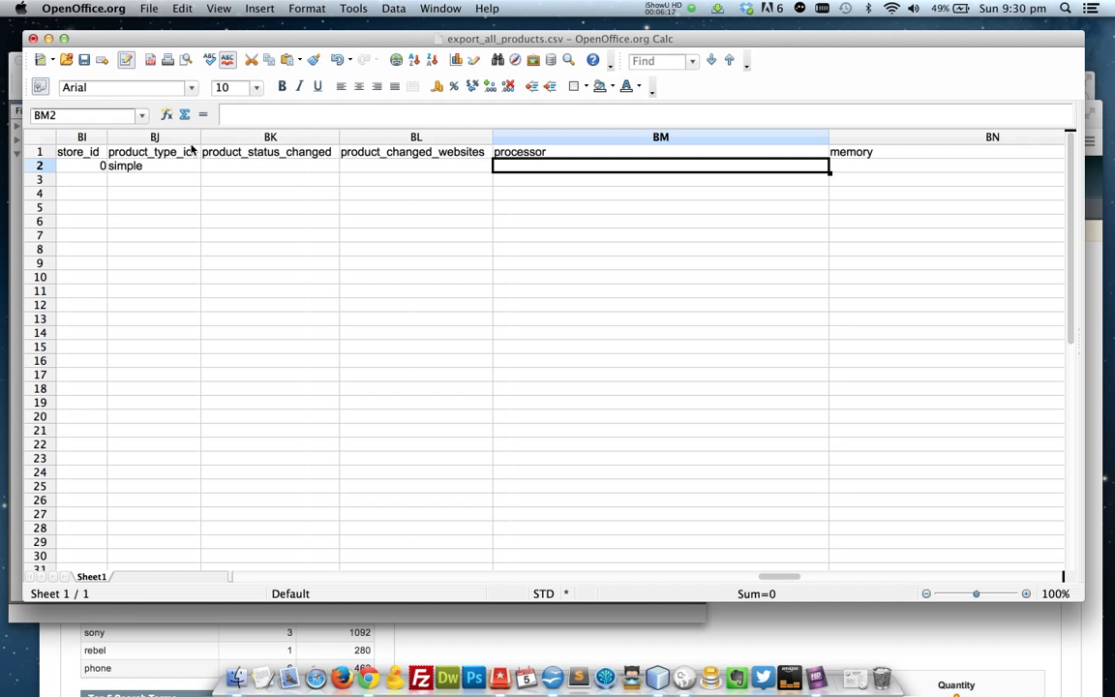
key(Right)
key(Right)
key(Right)
key(Right)
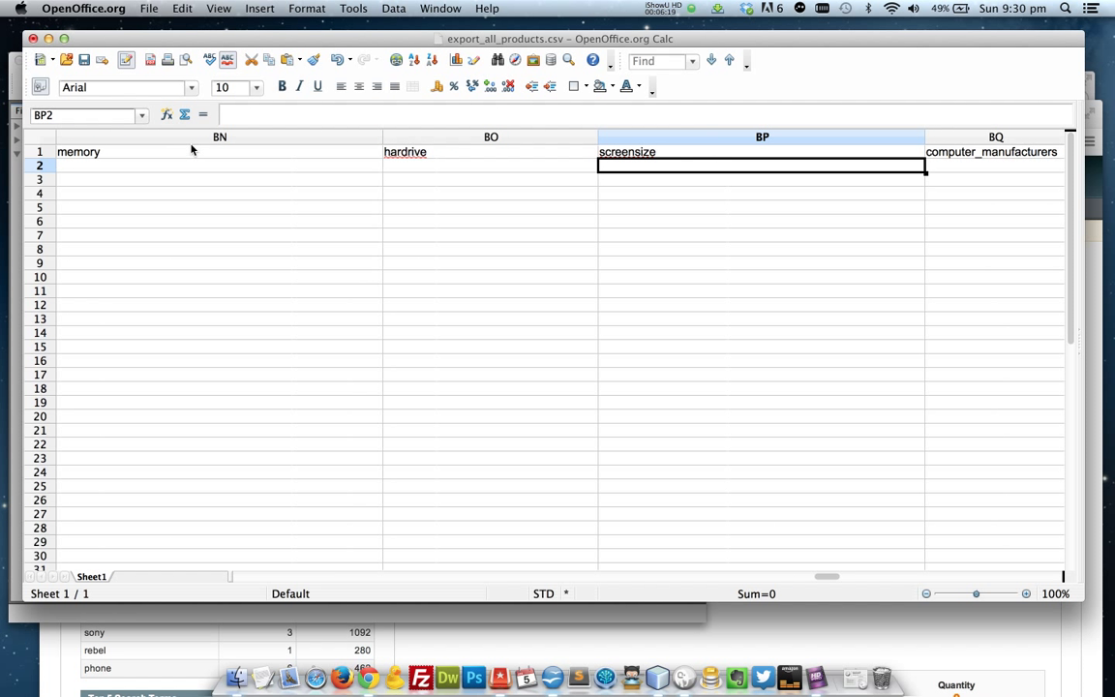
key(Right)
key(Right)
key(Right)
key(Right)
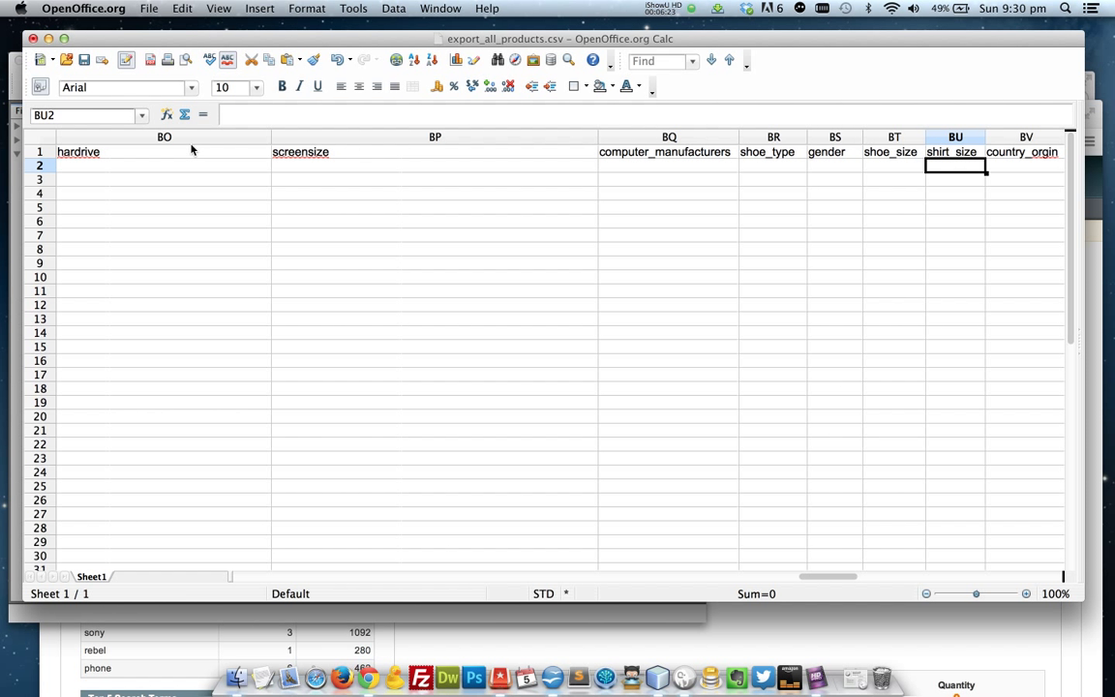
key(Left)
key(Left)
key(Up)
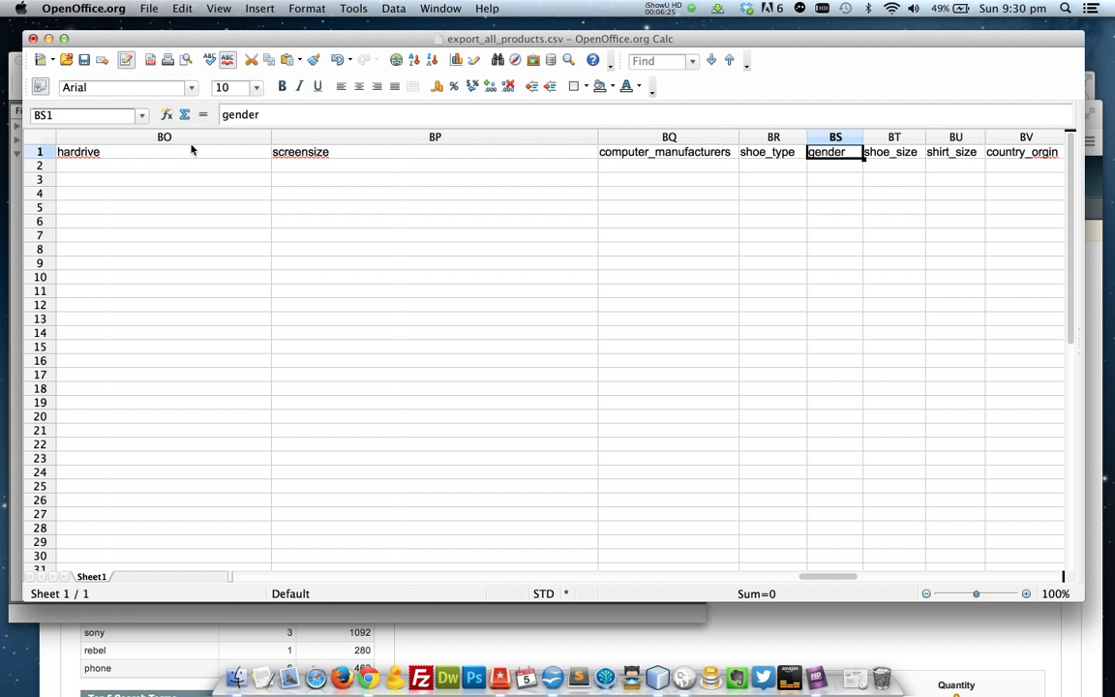
key(Down)
key(Left)
key(Up)
key(Down)
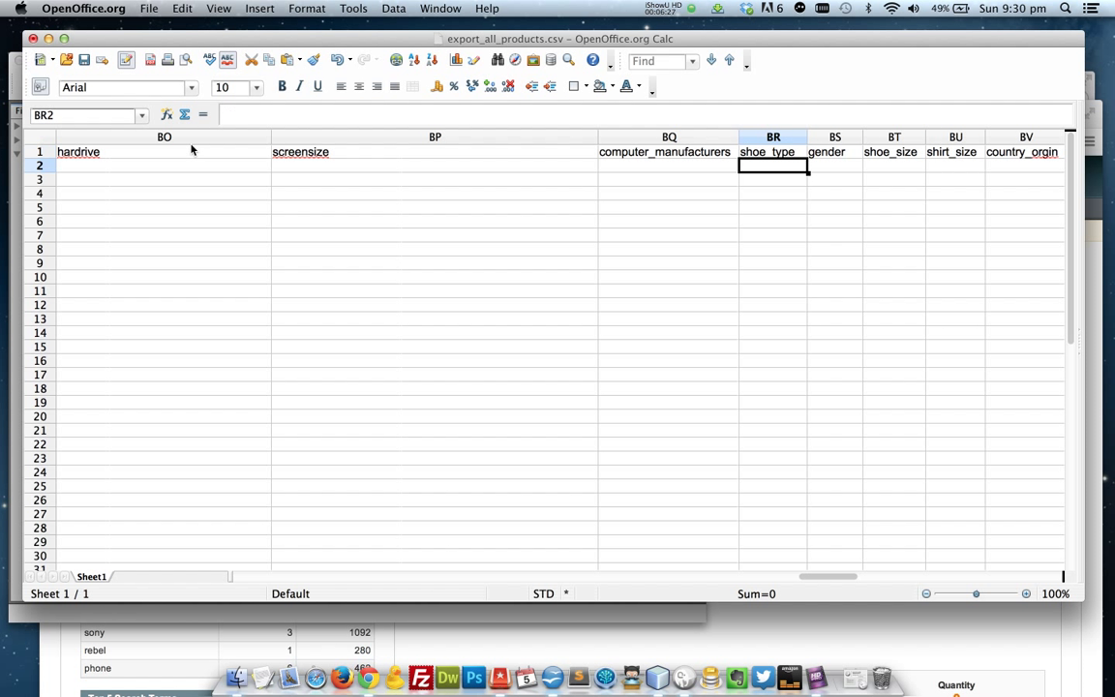
key(Right)
key(Right)
key(Right)
key(Right)
key(Right)
key(Right)
key(Right)
text(5)
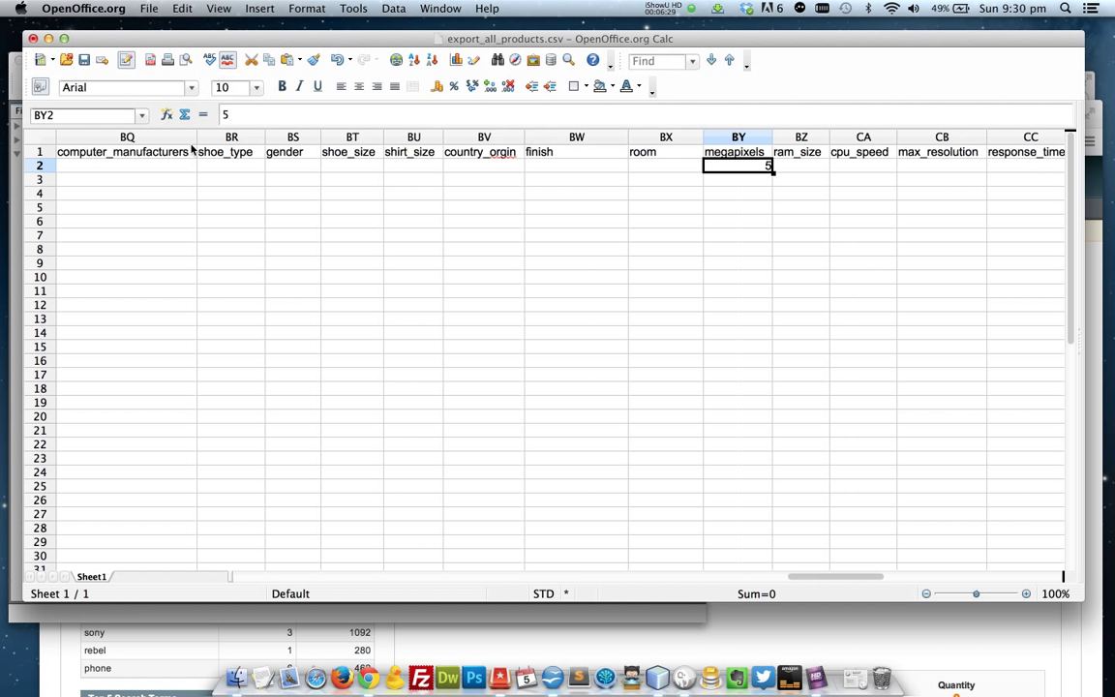
key(Return)
Delete the seven unneeded columns BR–BX, from shoe_type through room.
drag(236, 140, 687, 143)
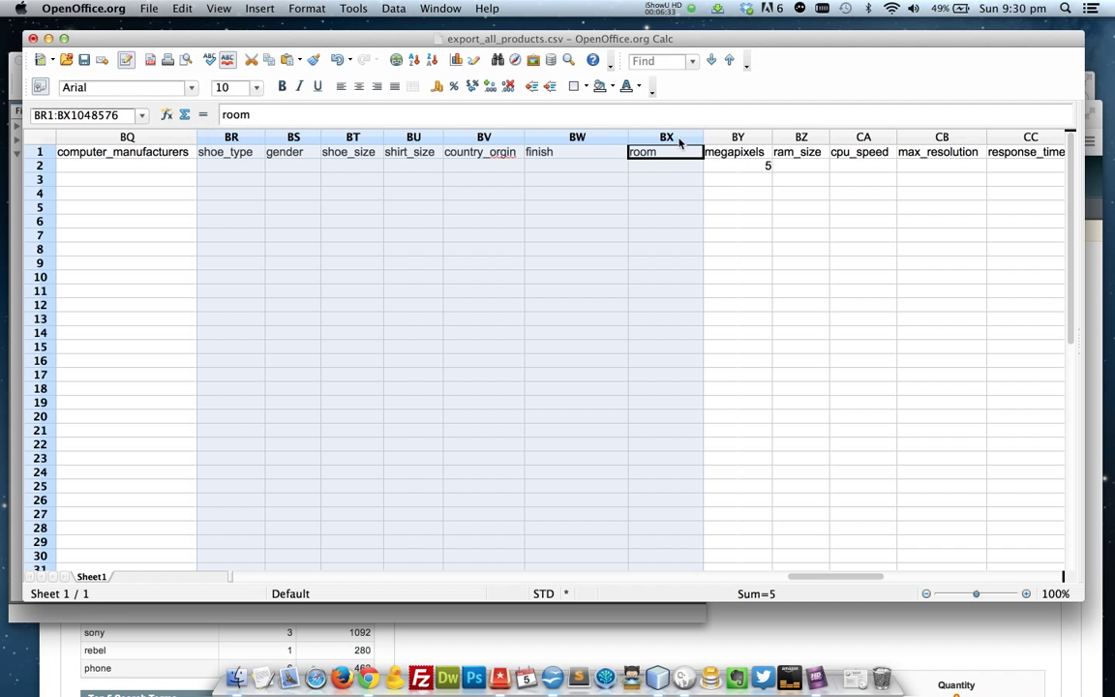
right_click(680, 143)
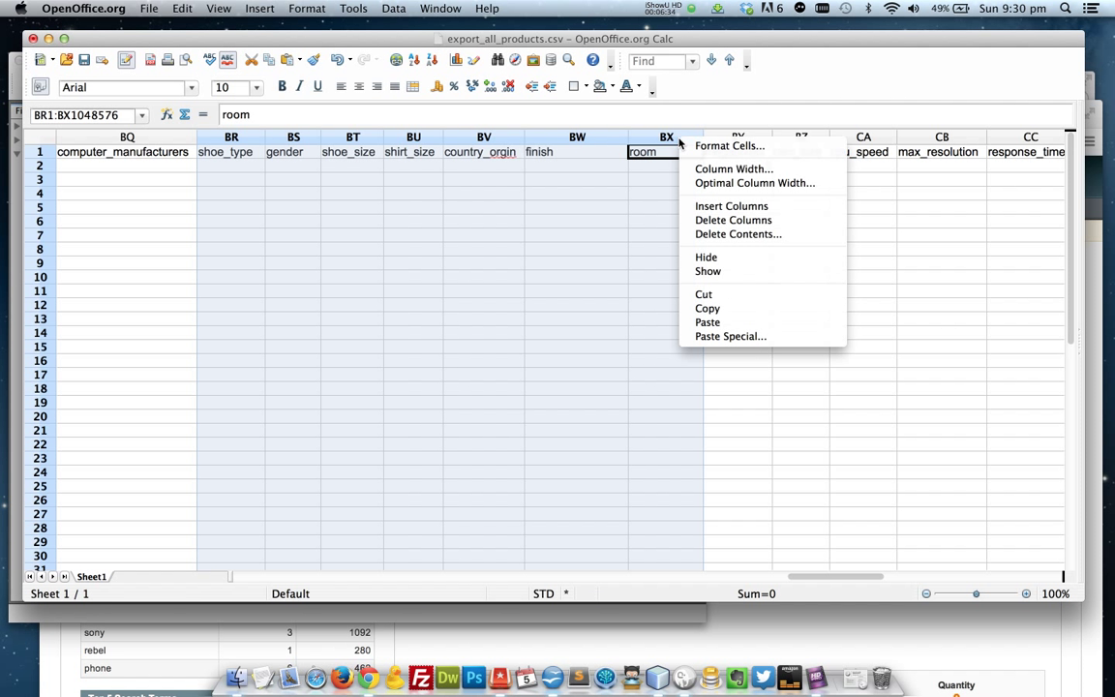
click(733, 220)
click(262, 166)
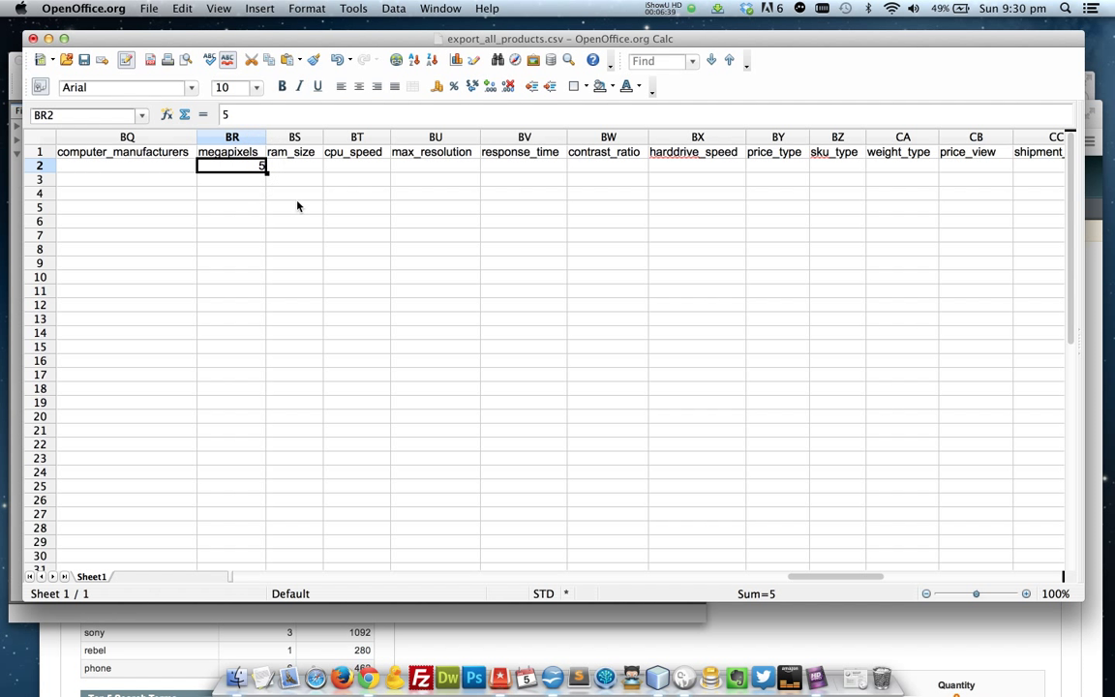
Clear the megapixels value in BR2, check the remaining columns, and scroll back to the sheet's start.
key(BackSpace)
key(Tab)
key(Tab)
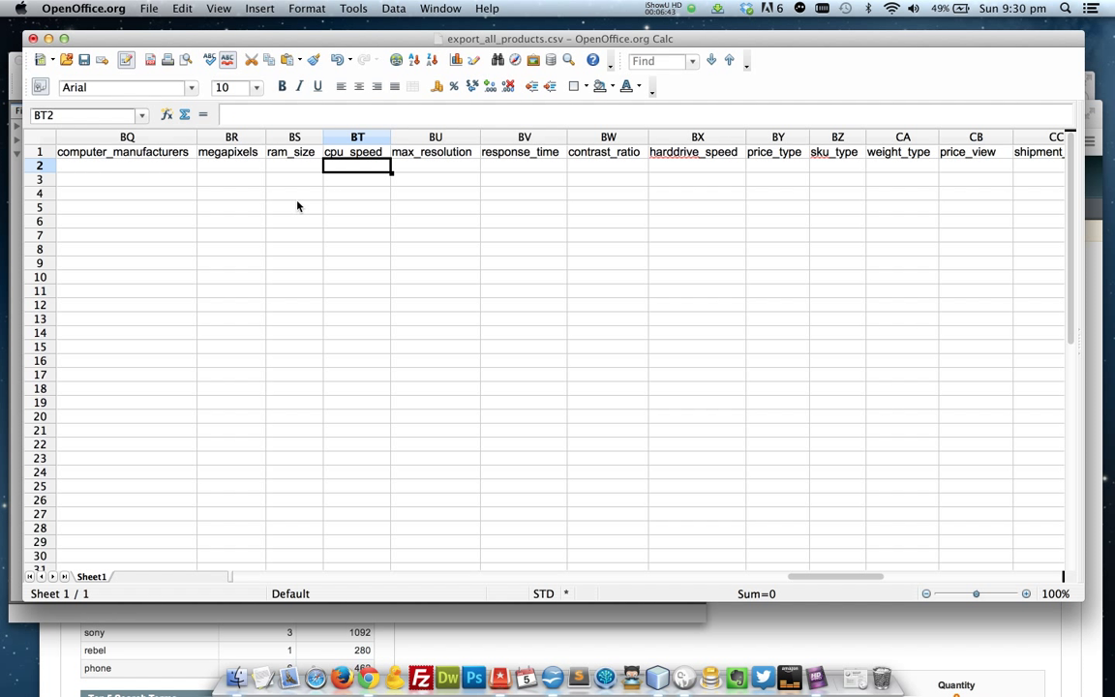
key(Tab)
key(Tab)
key(Tab)
key(Tab)
key(Tab)
key(Tab)
key(Tab)
key(Tab)
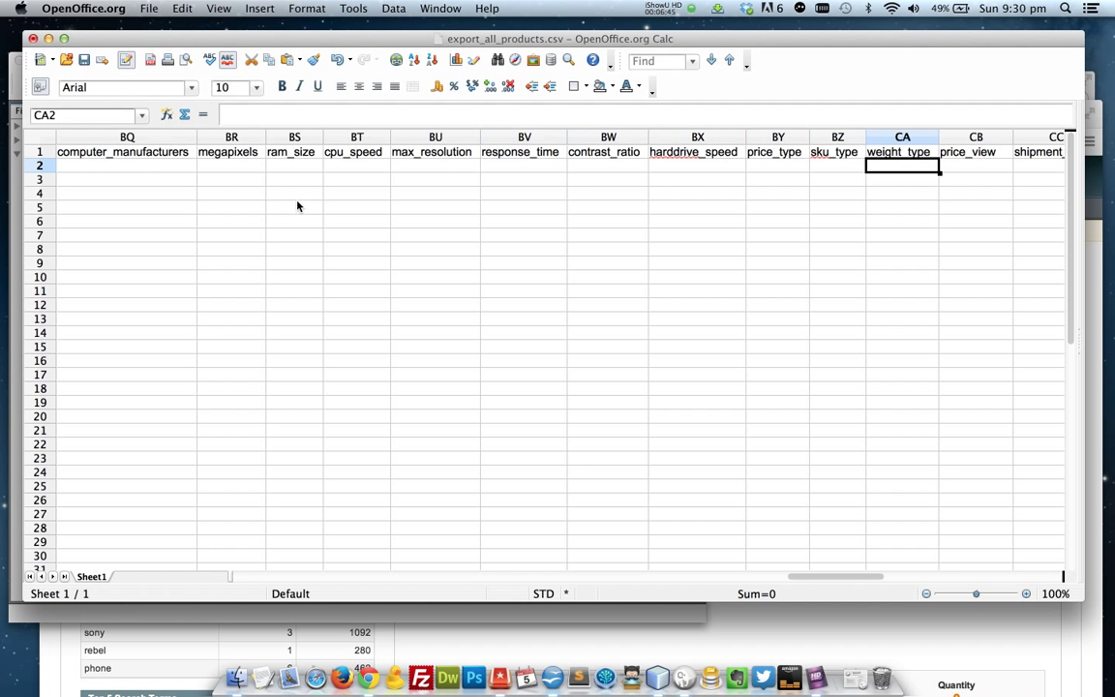
key(Tab)
key(Tab)
key(Tab)
key(Tab)
key(Tab)
key(Tab)
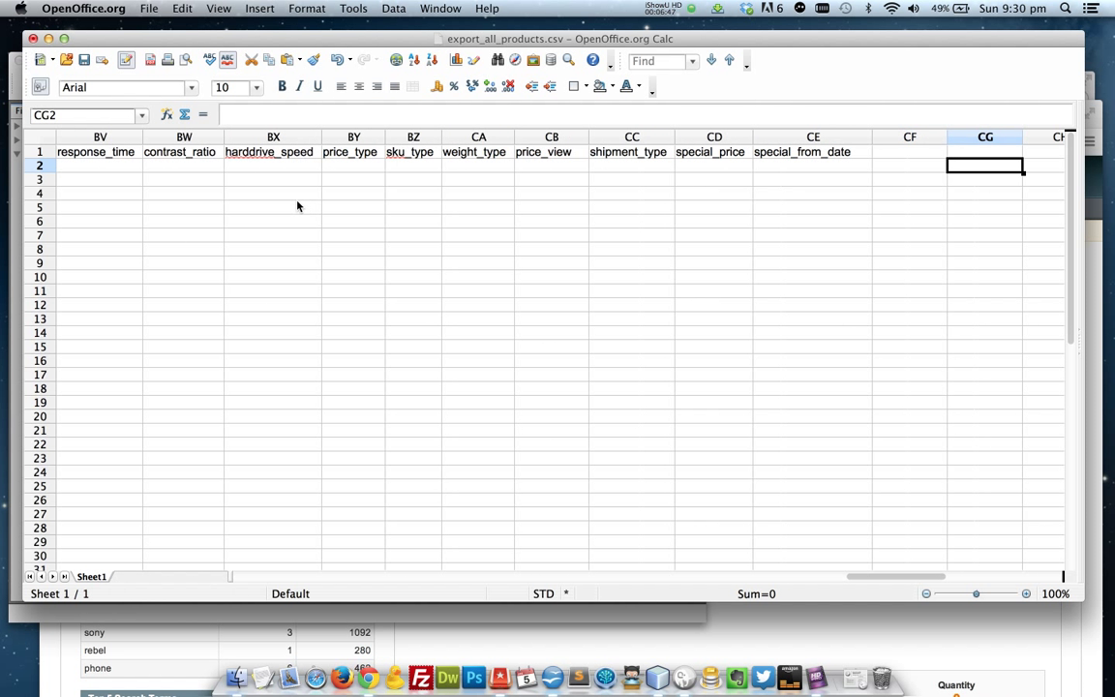
key(Tab)
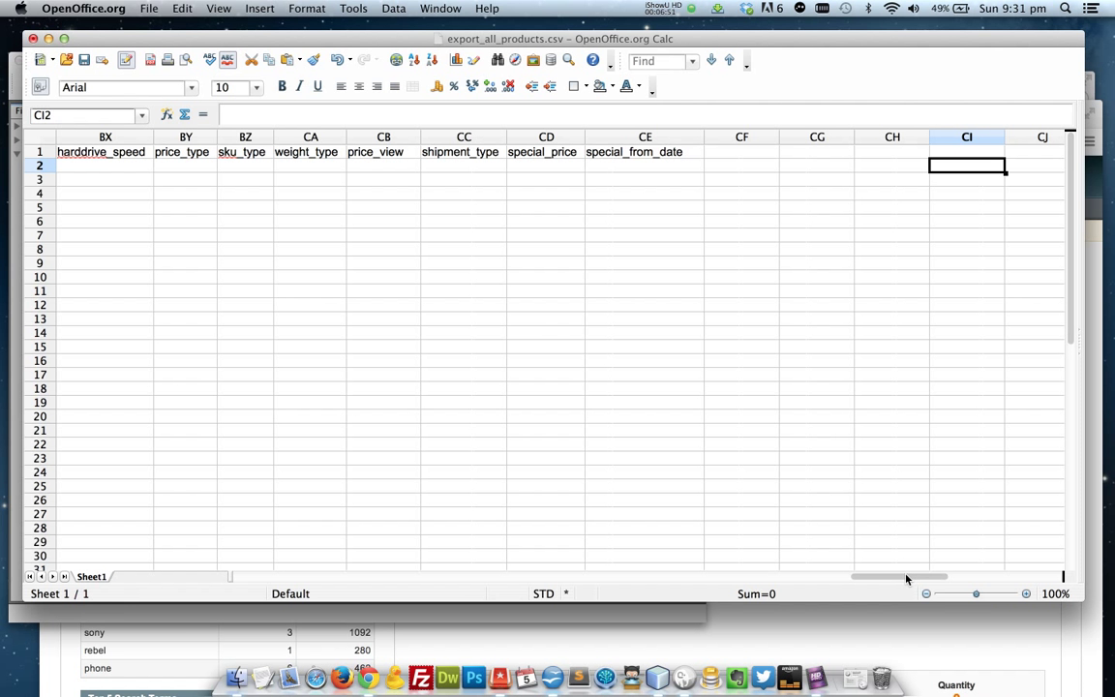
drag(907, 579, 208, 597)
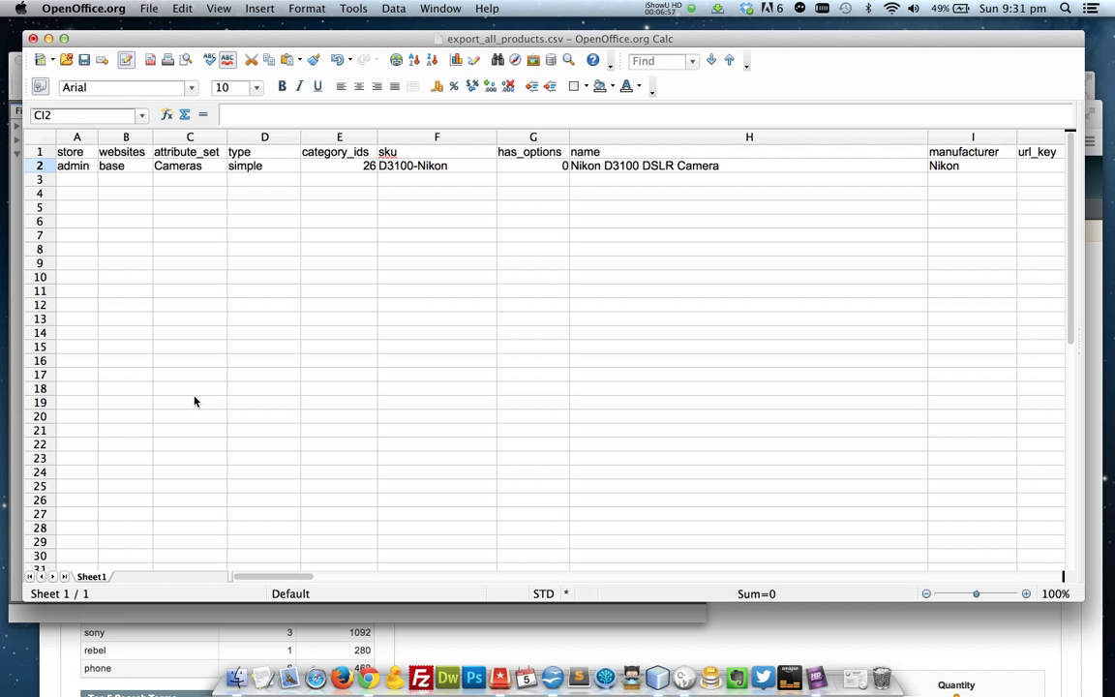
Save the sheet to the Desktop as add-product.csv, keeping Text CSV format and accepting the field options.
click(150, 9)
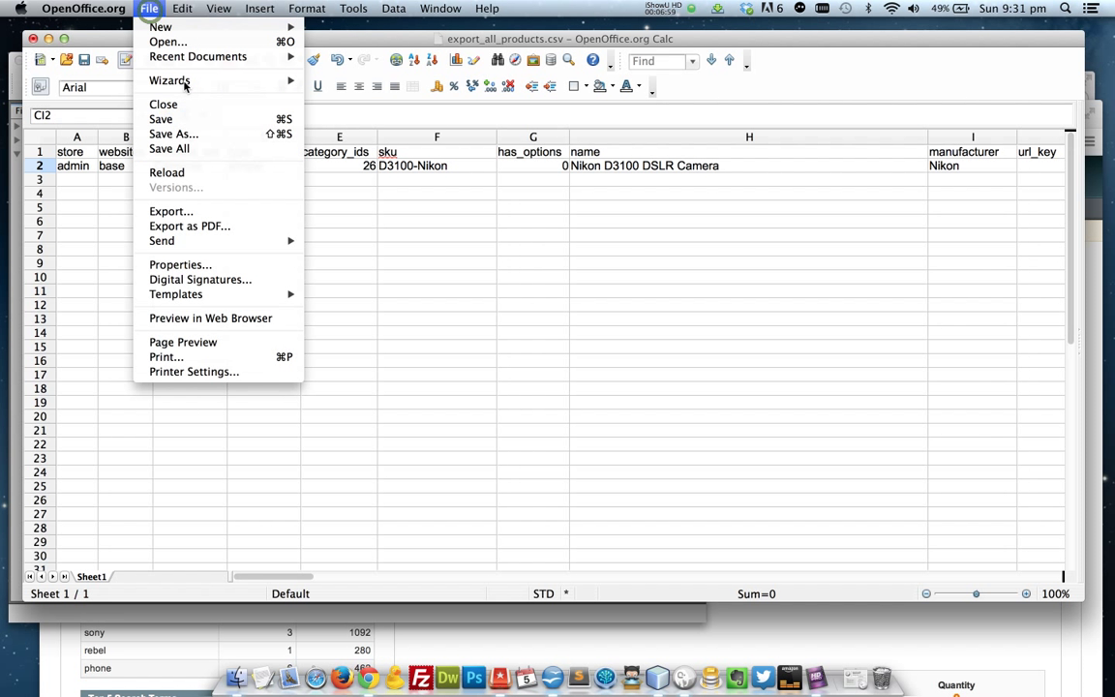
click(200, 135)
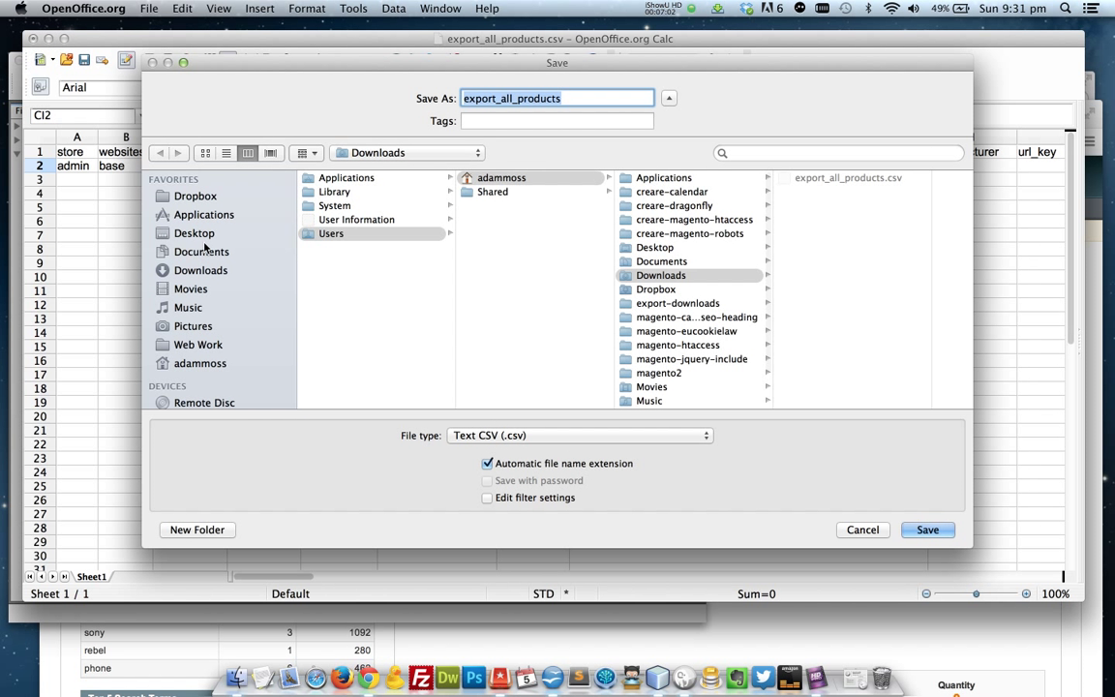
click(194, 233)
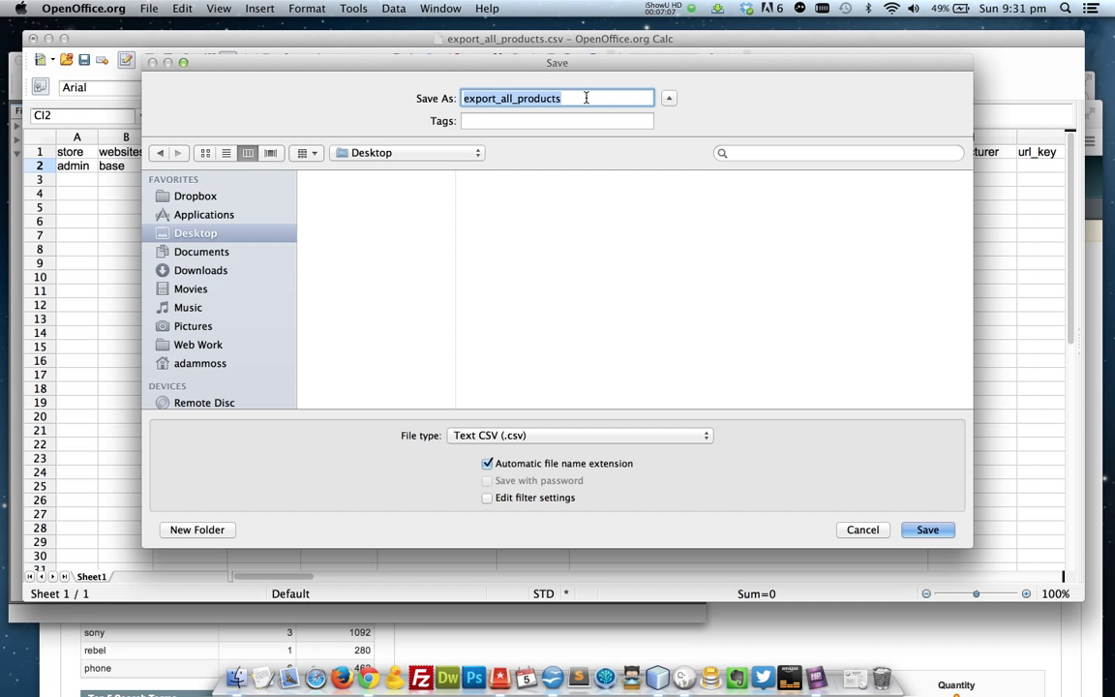
text(add-product)
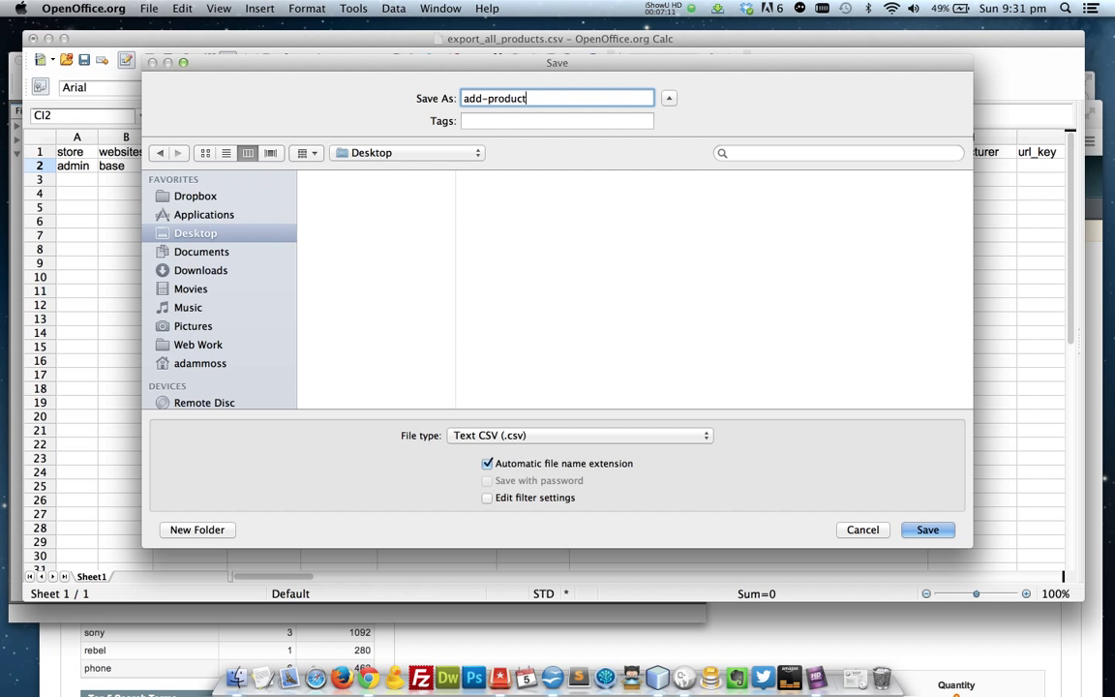
click(547, 500)
click(925, 530)
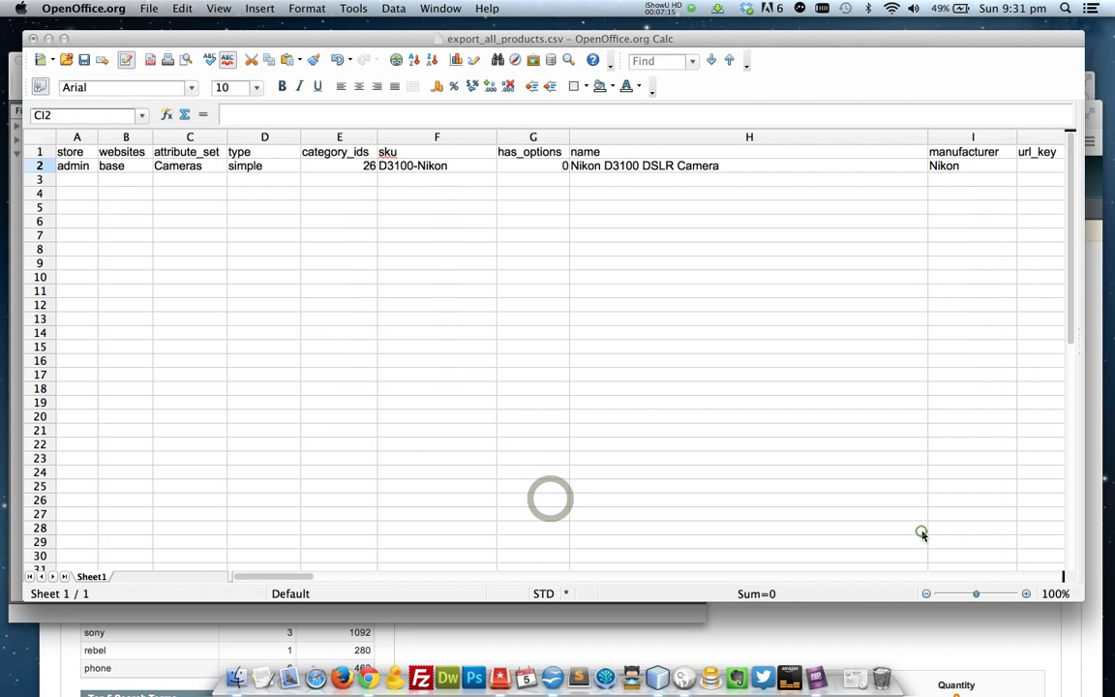
click(254, 467)
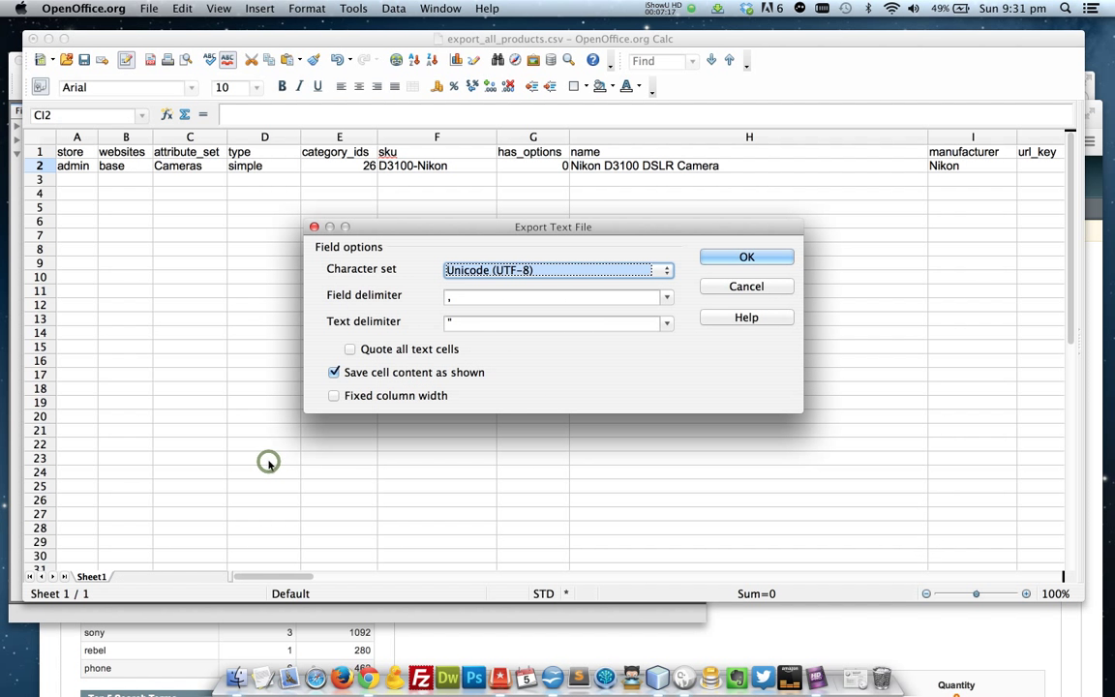
click(744, 257)
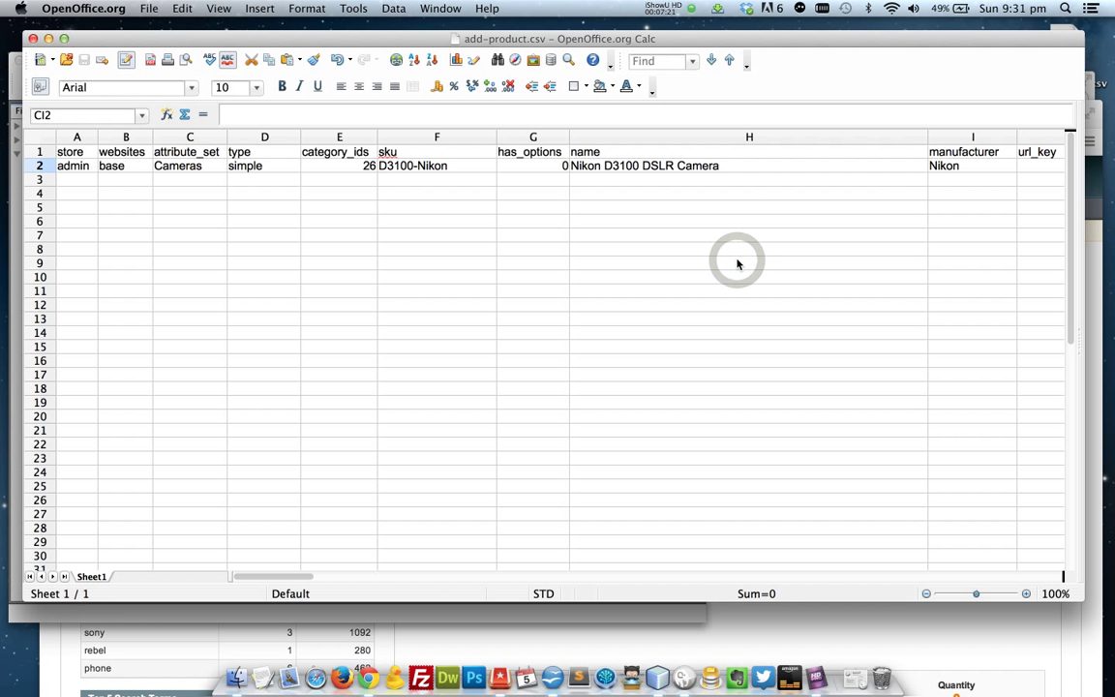
In the Magento admin, open the Import All Products profile from System > Import/Export > Dataflow - Profiles.
click(368, 678)
drag(626, 126, 604, 61)
mouse_move(578, 152)
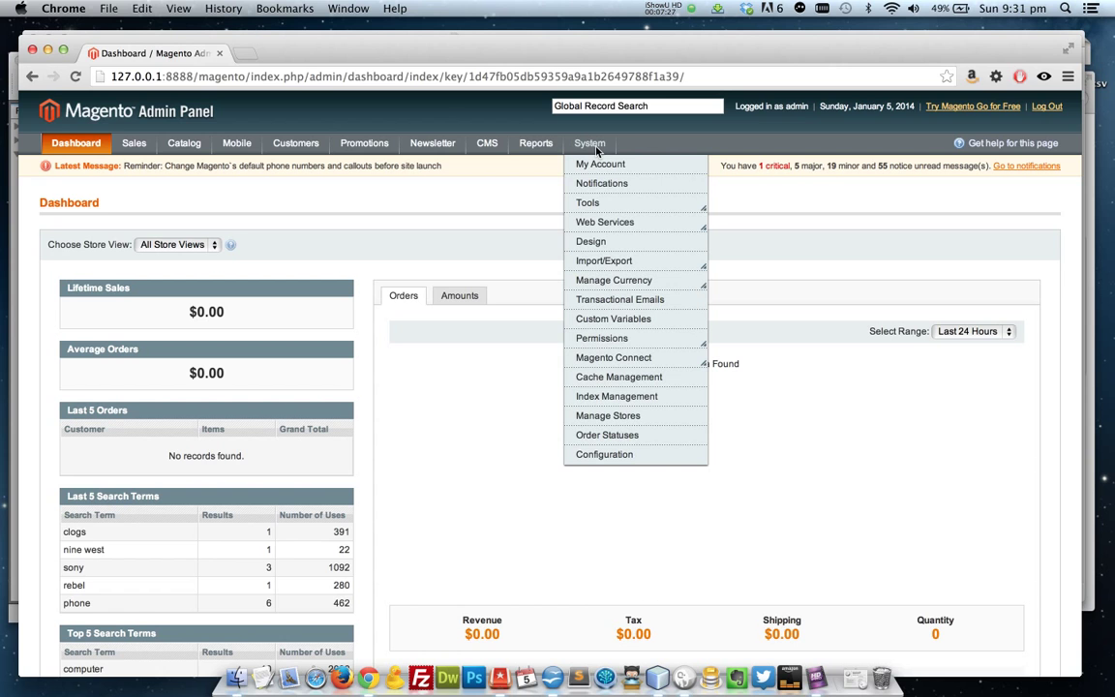
mouse_move(605, 268)
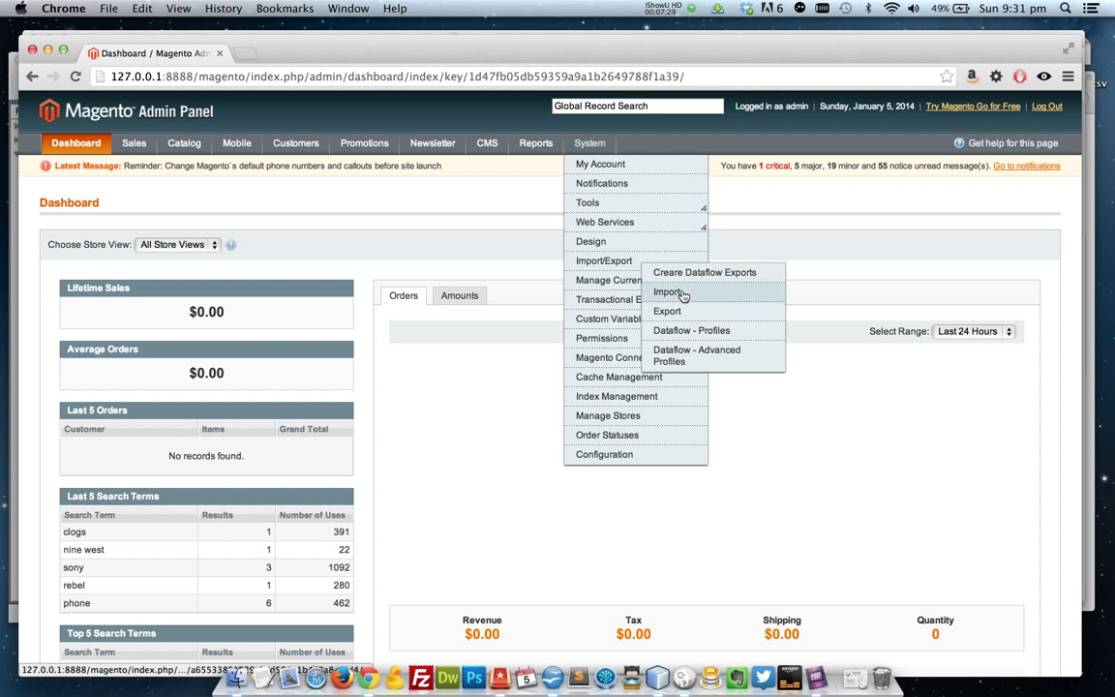
click(696, 338)
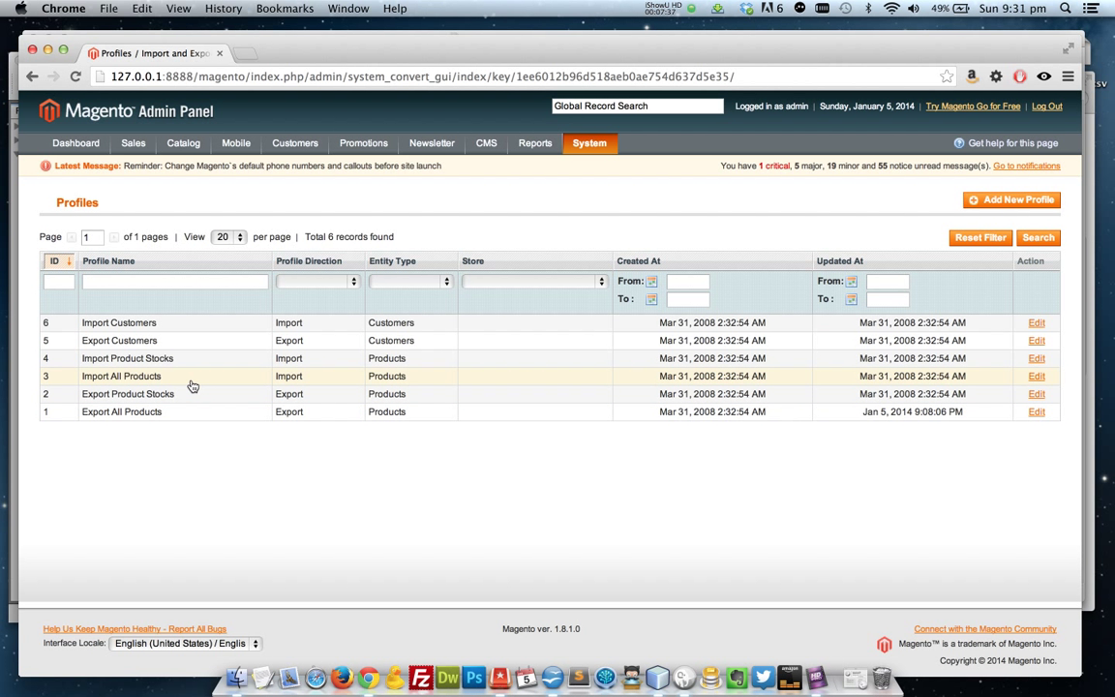
click(124, 379)
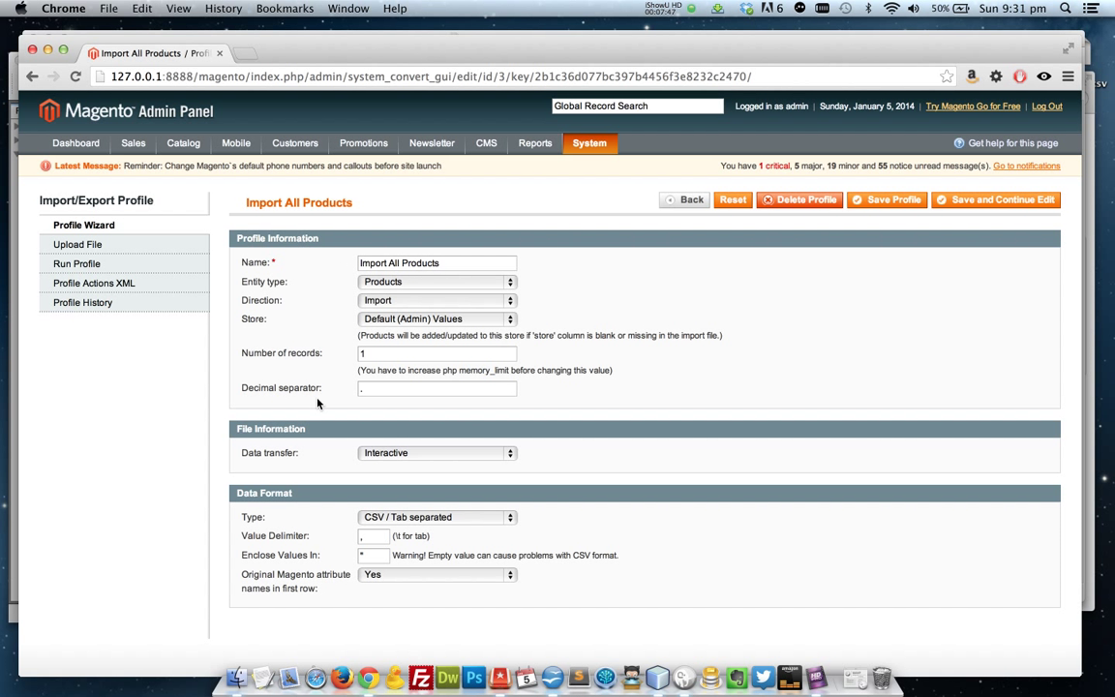
scroll(393, 349, down, 2)
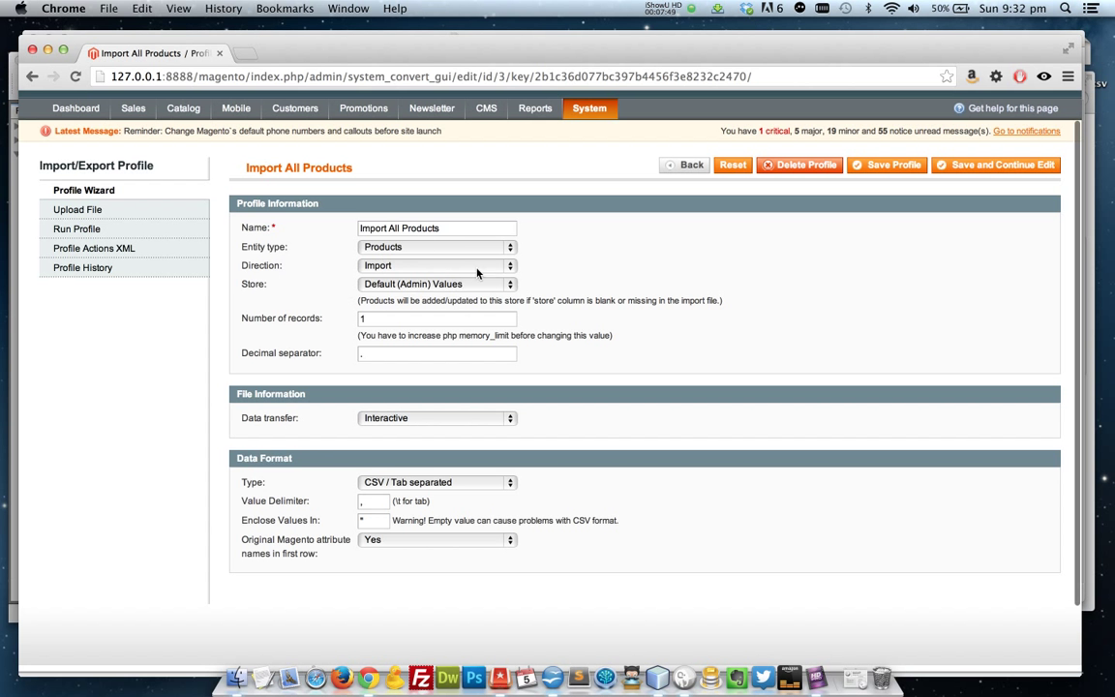
scroll(559, 392, up, 2)
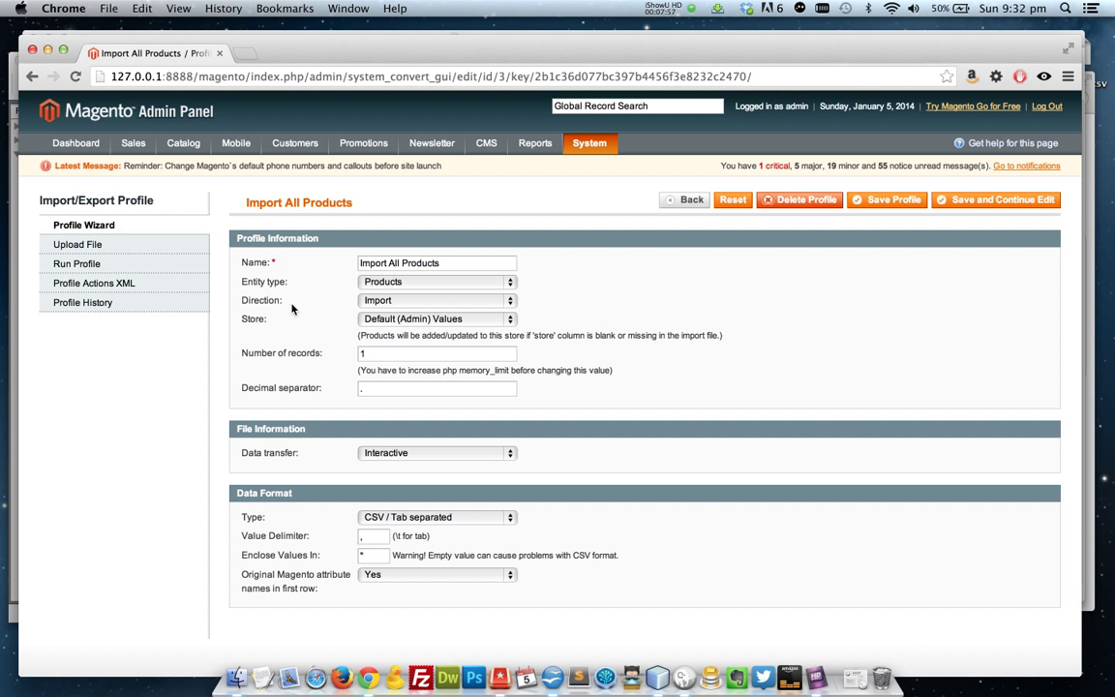
Attach add-product.csv from the Desktop as the profile's upload file and save the profile.
click(123, 248)
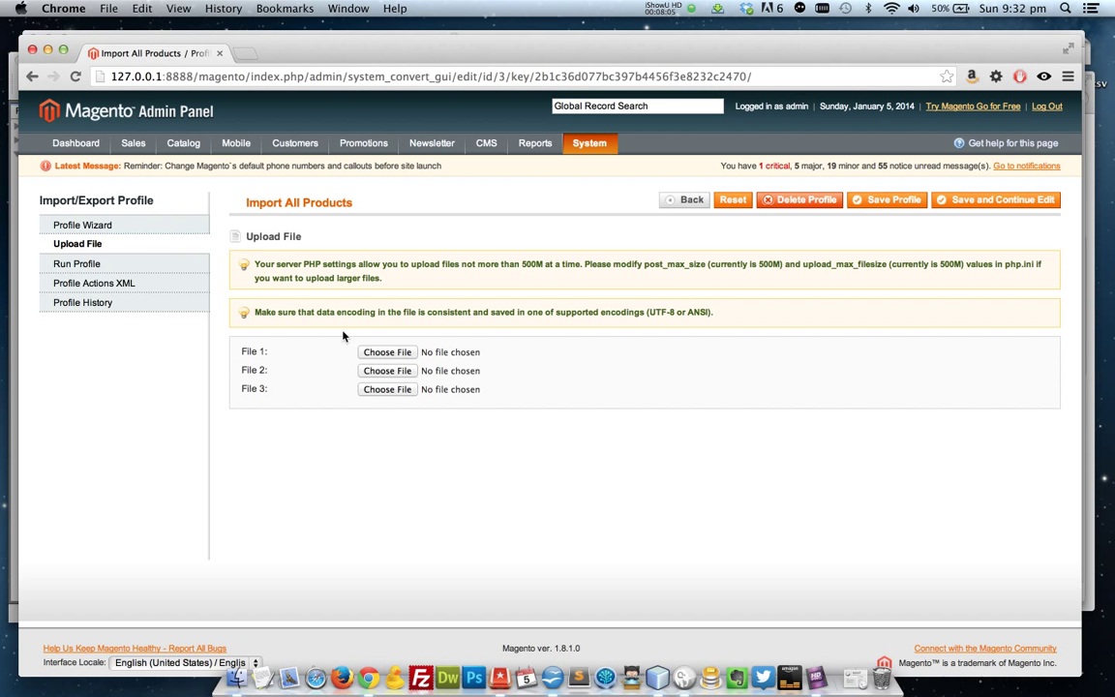
click(377, 353)
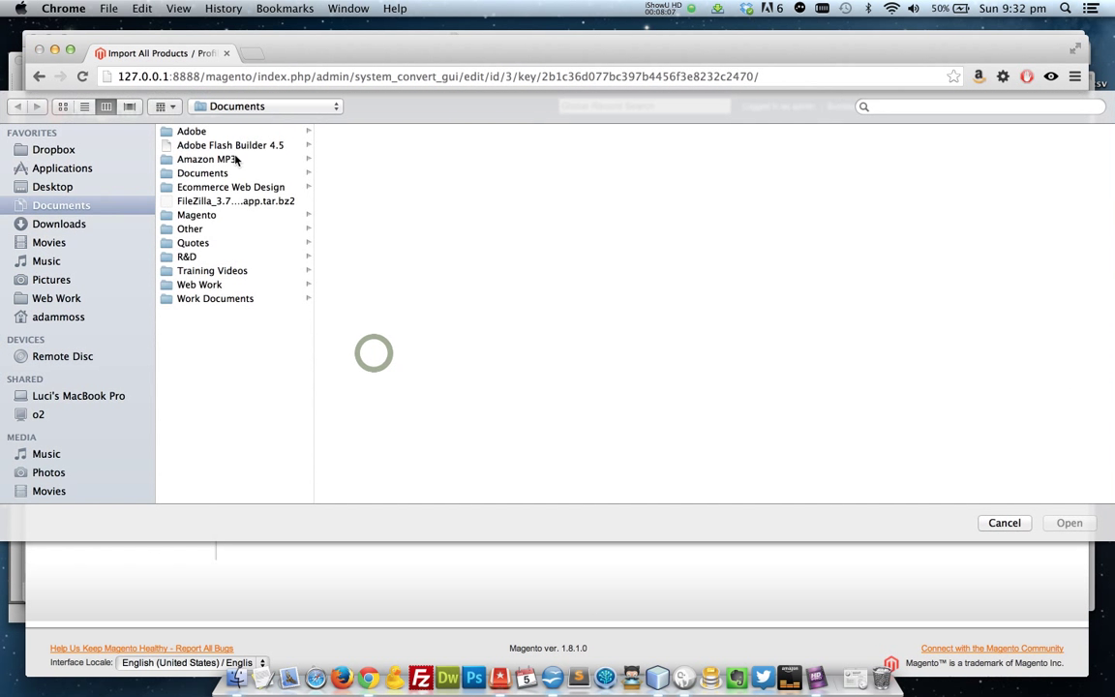
click(54, 187)
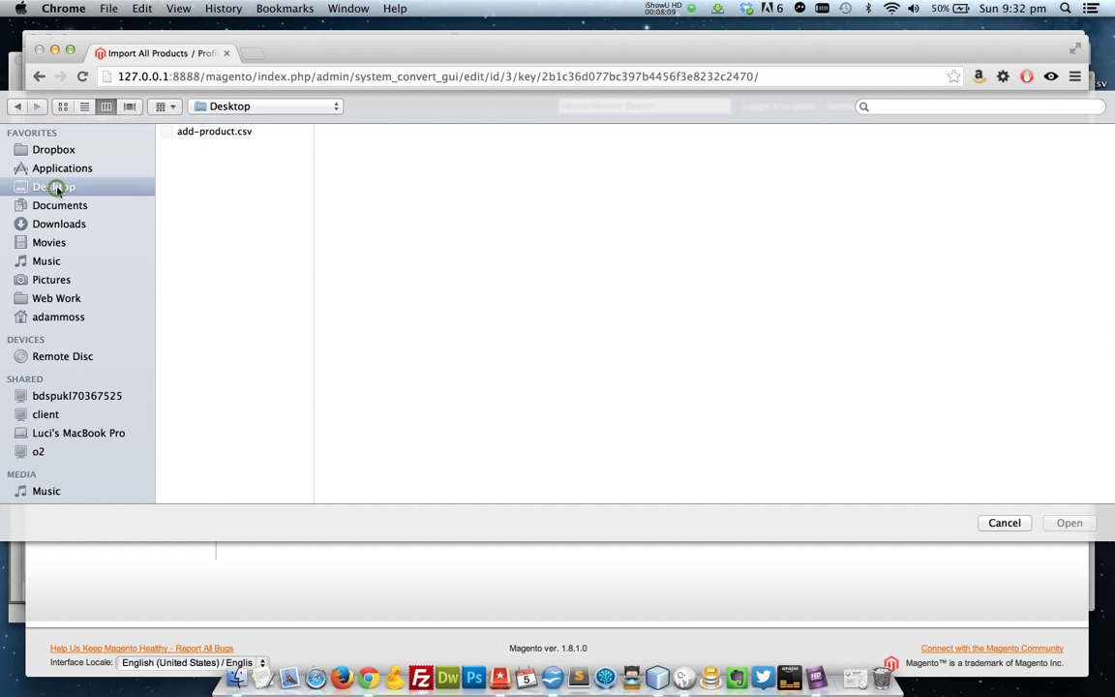
click(218, 133)
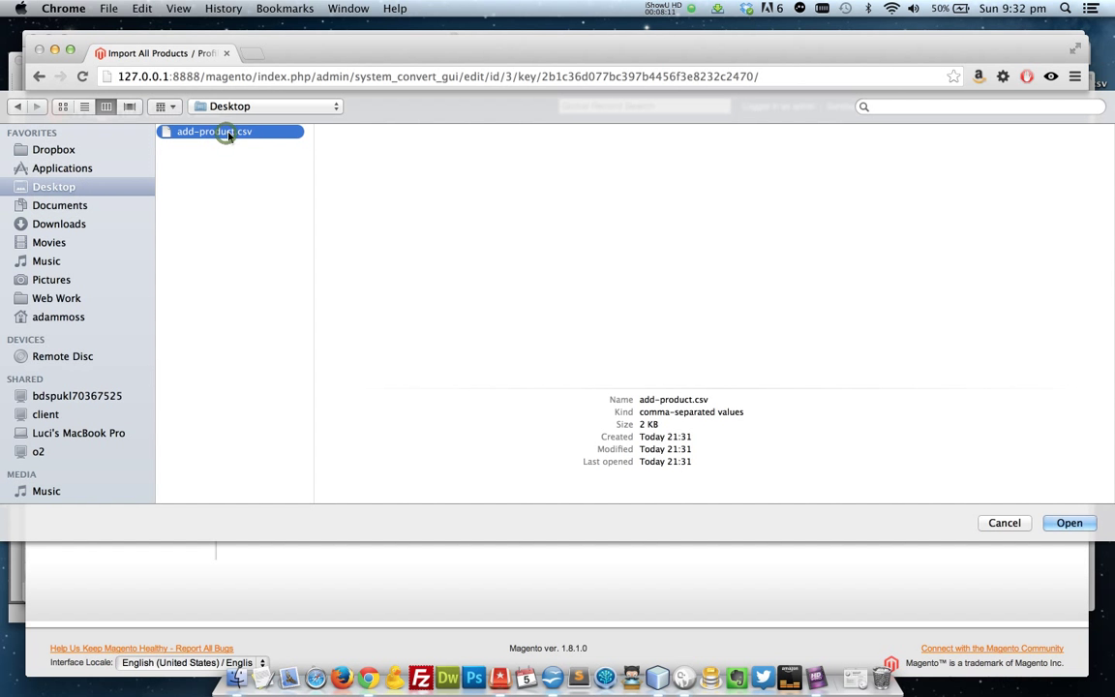
click(1069, 523)
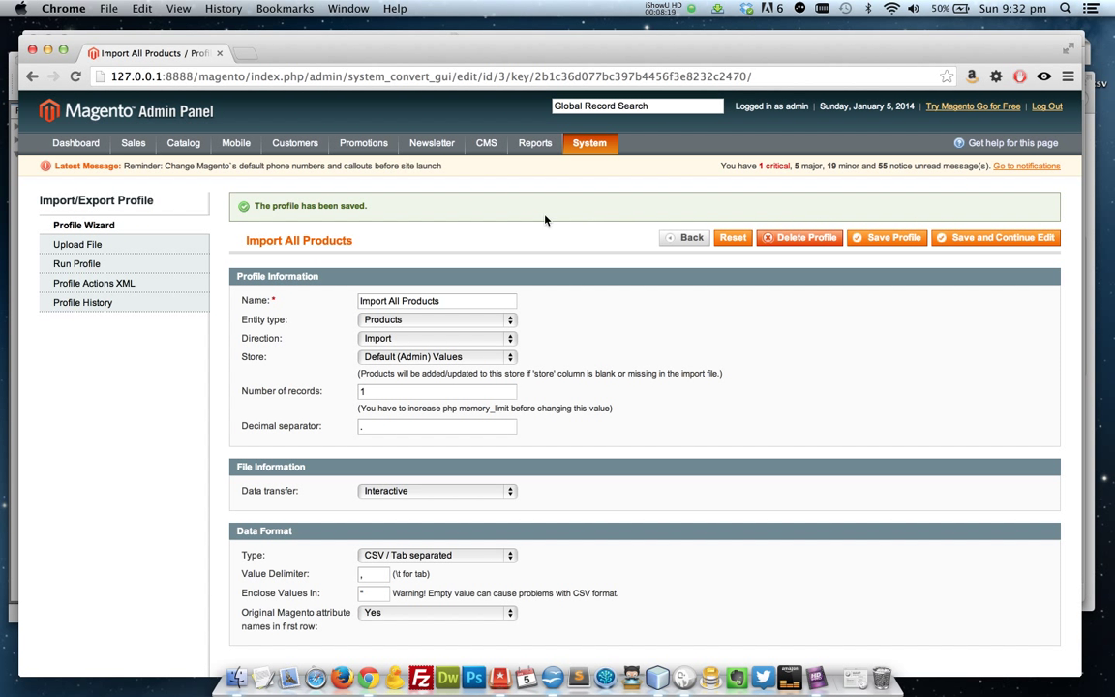
Run the Import All Products profile in a popup on add-product.csv, importing 1 record.
click(112, 266)
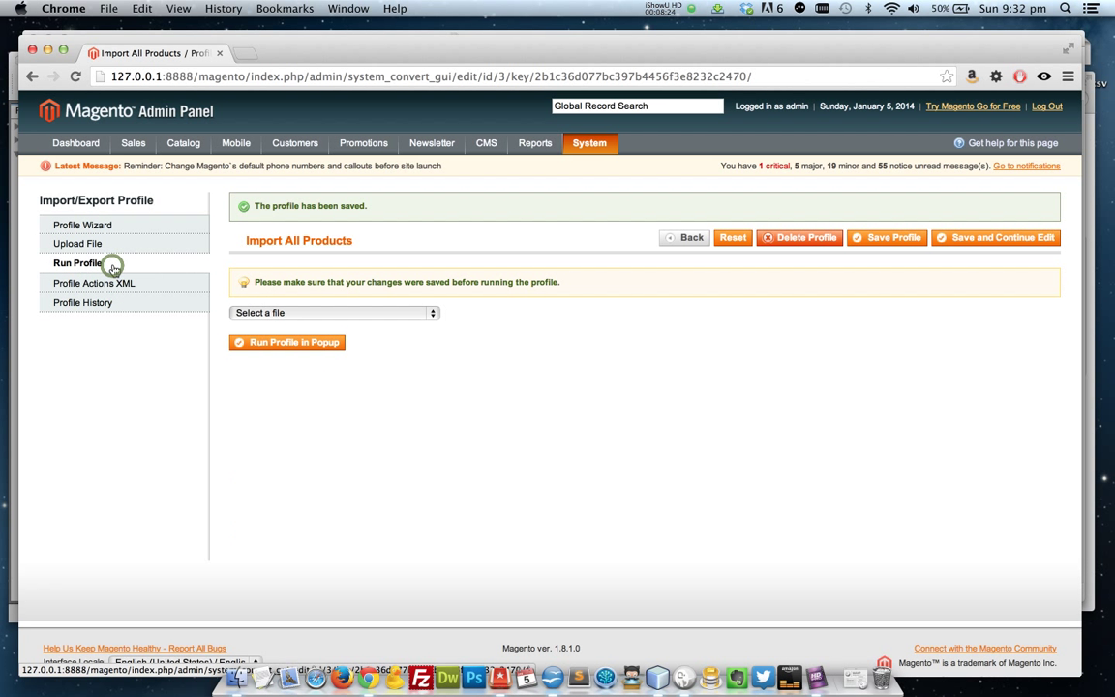
click(262, 313)
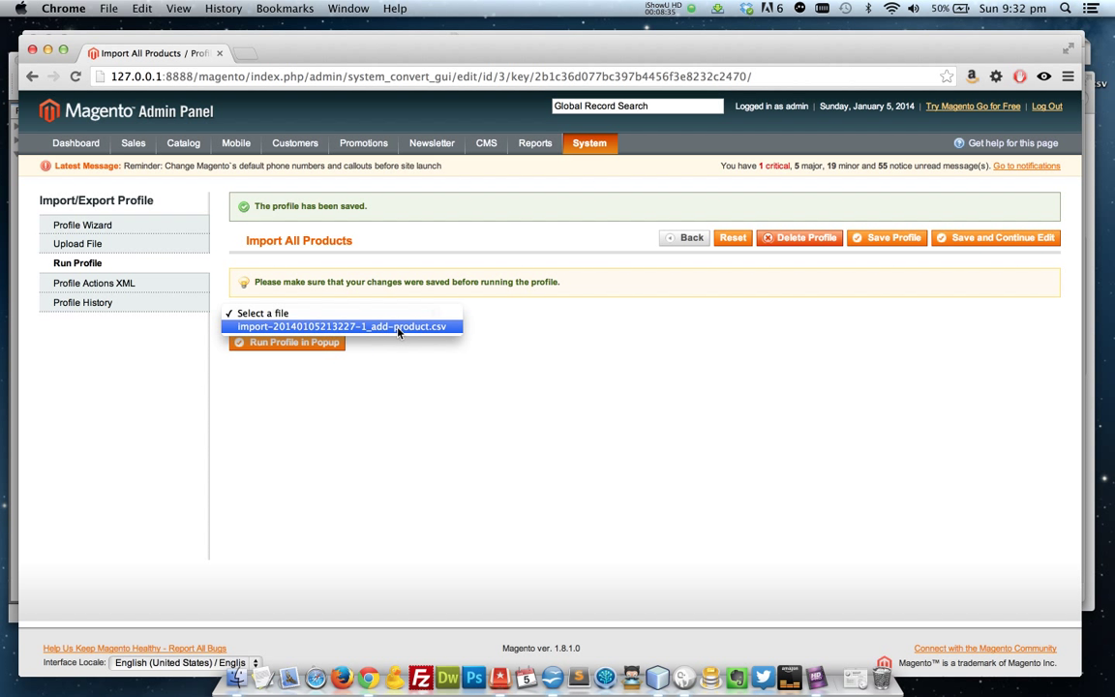
click(421, 327)
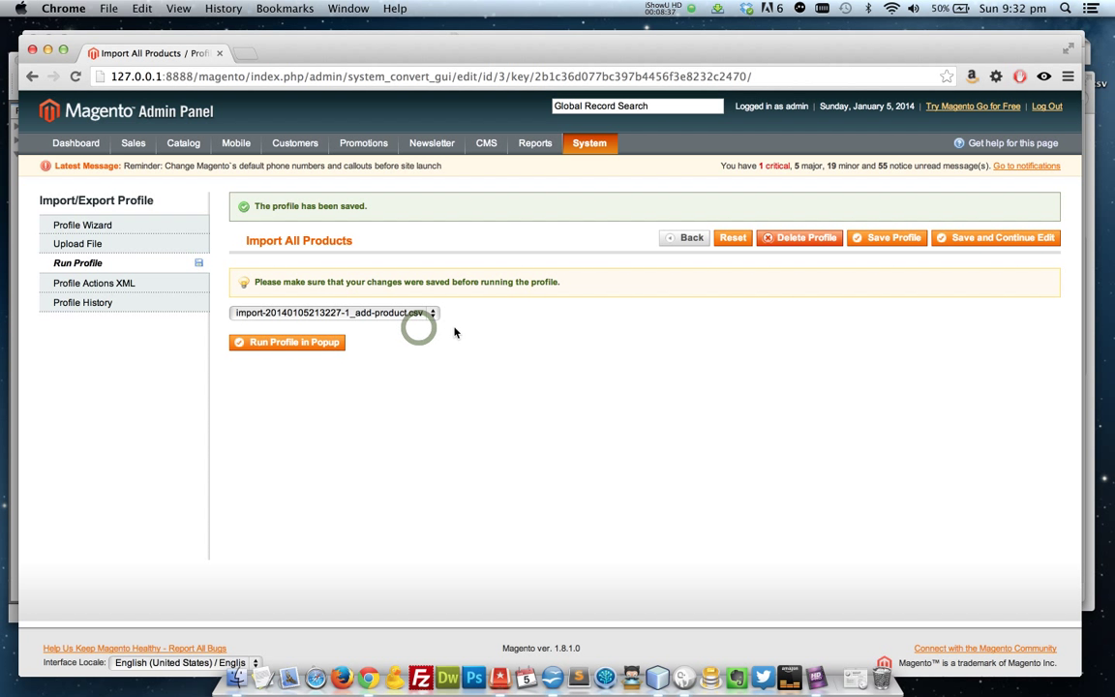
click(301, 345)
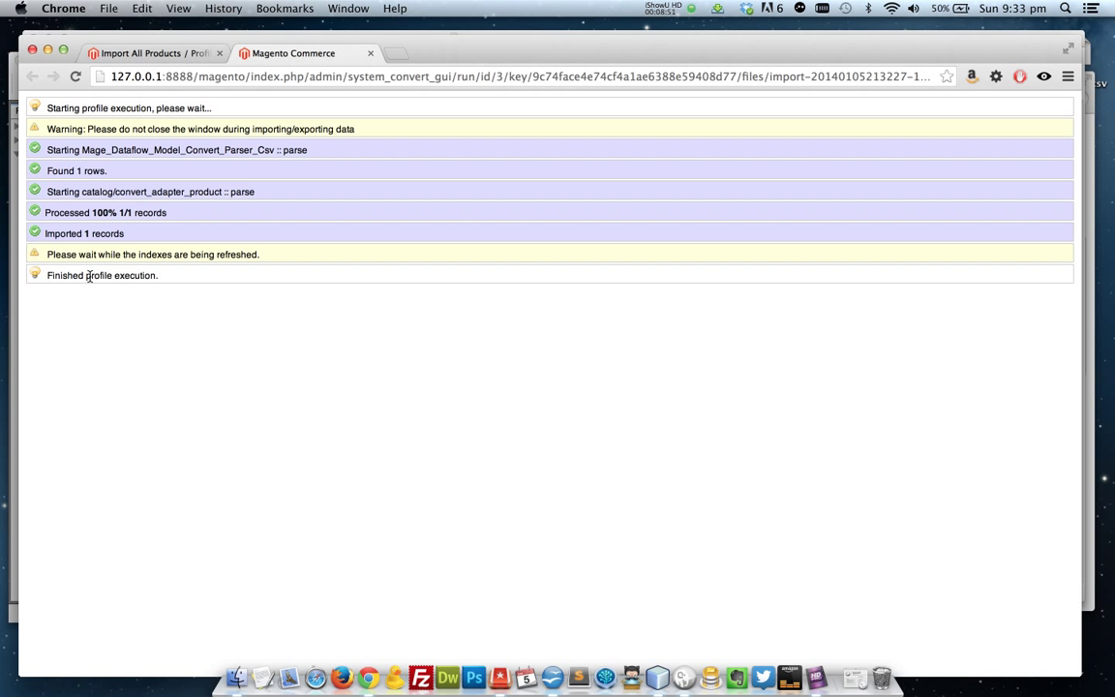
drag(163, 281, 41, 276)
click(139, 324)
Open Catalog > Manage Products to confirm Nikon D3100 DSLR Camera is listed as product 167.
click(178, 61)
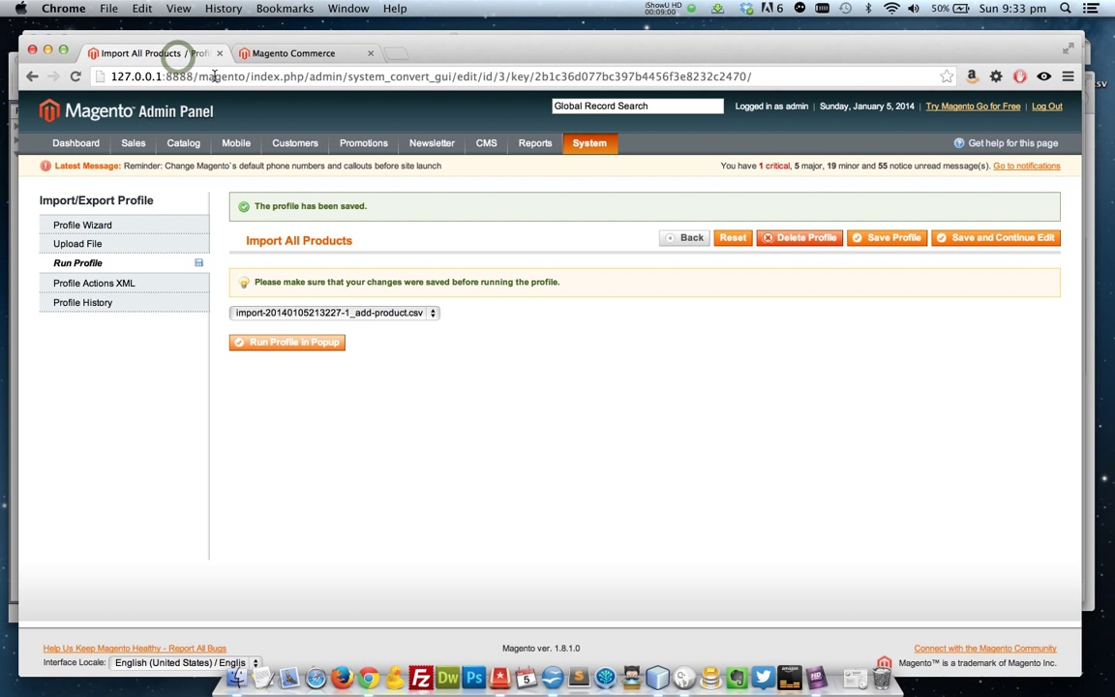
mouse_move(296, 145)
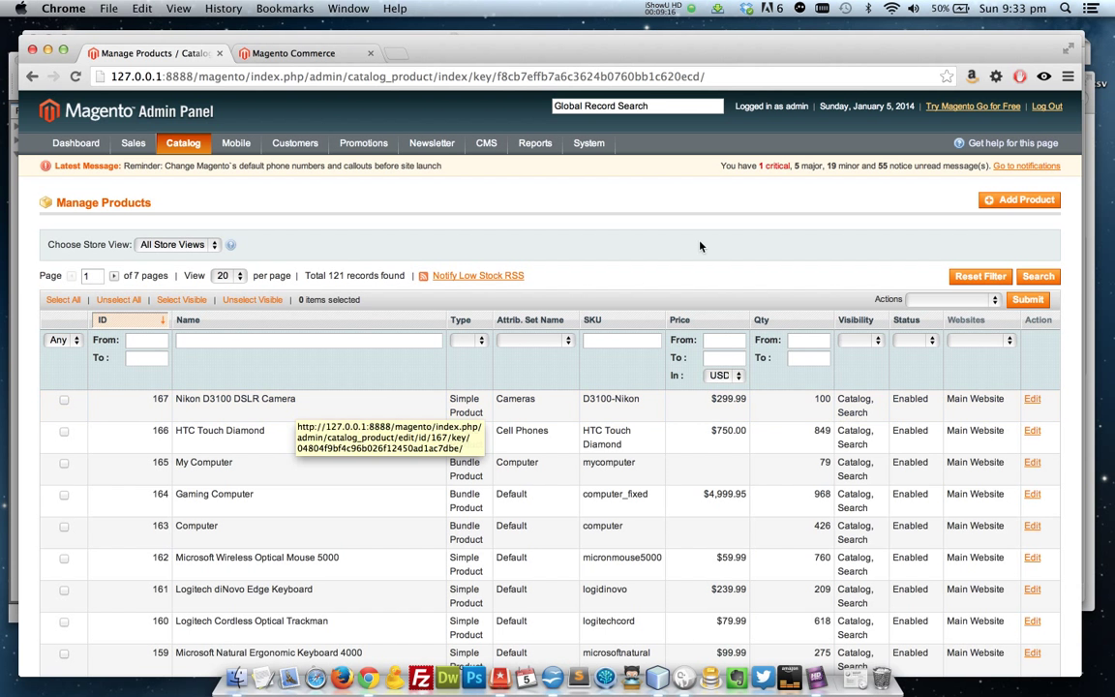
click(658, 204)
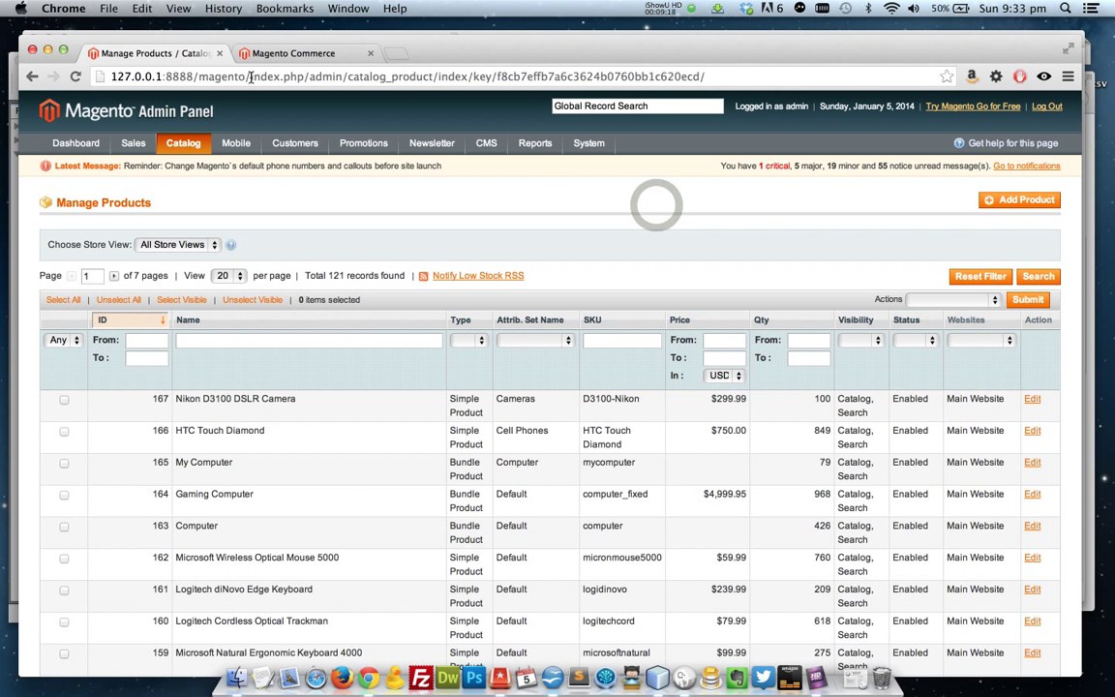
Copy the store base address 127.0.0.1:8888/magento/ into a new browser tab.
drag(704, 77, 249, 76)
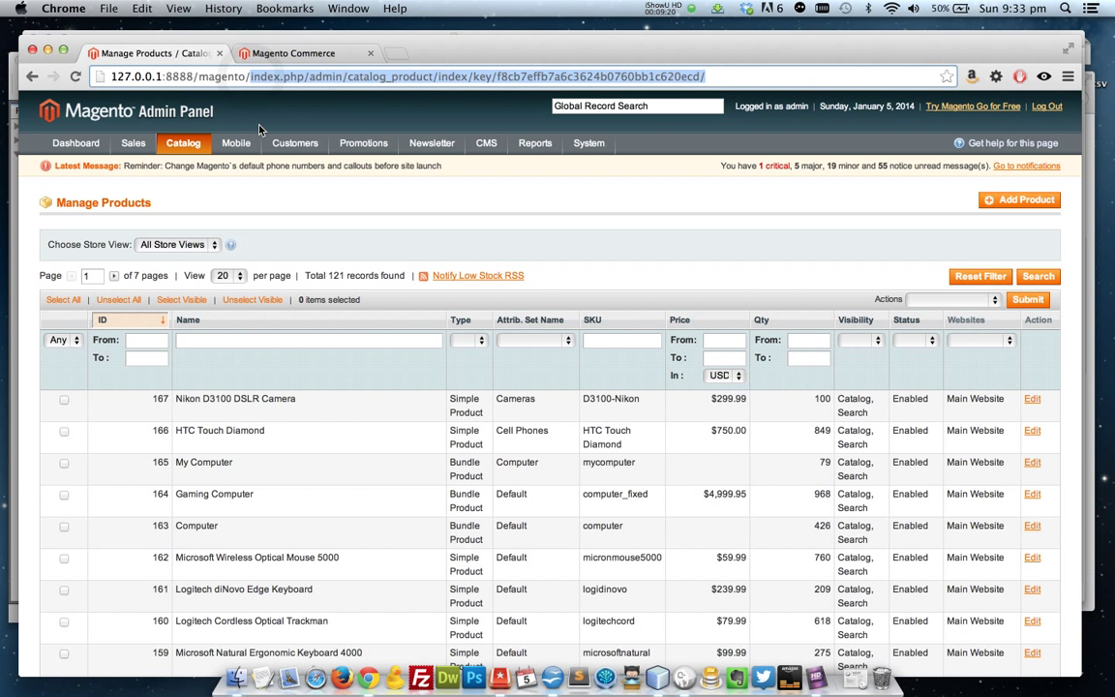
shift+click(111, 77)
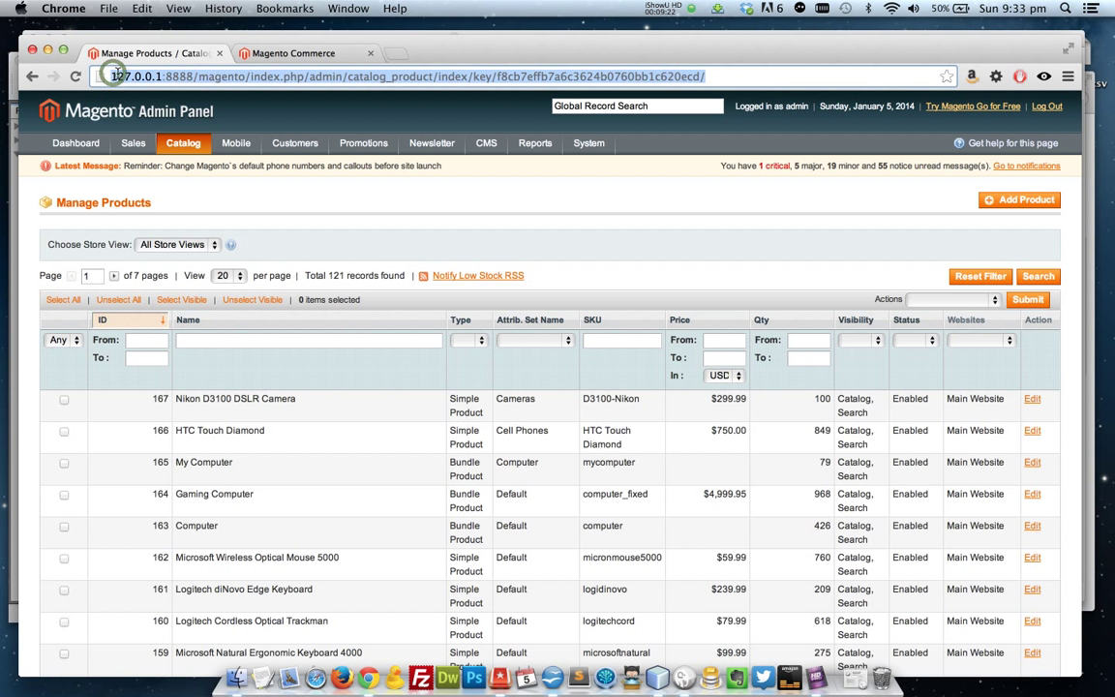
drag(111, 77, 247, 76)
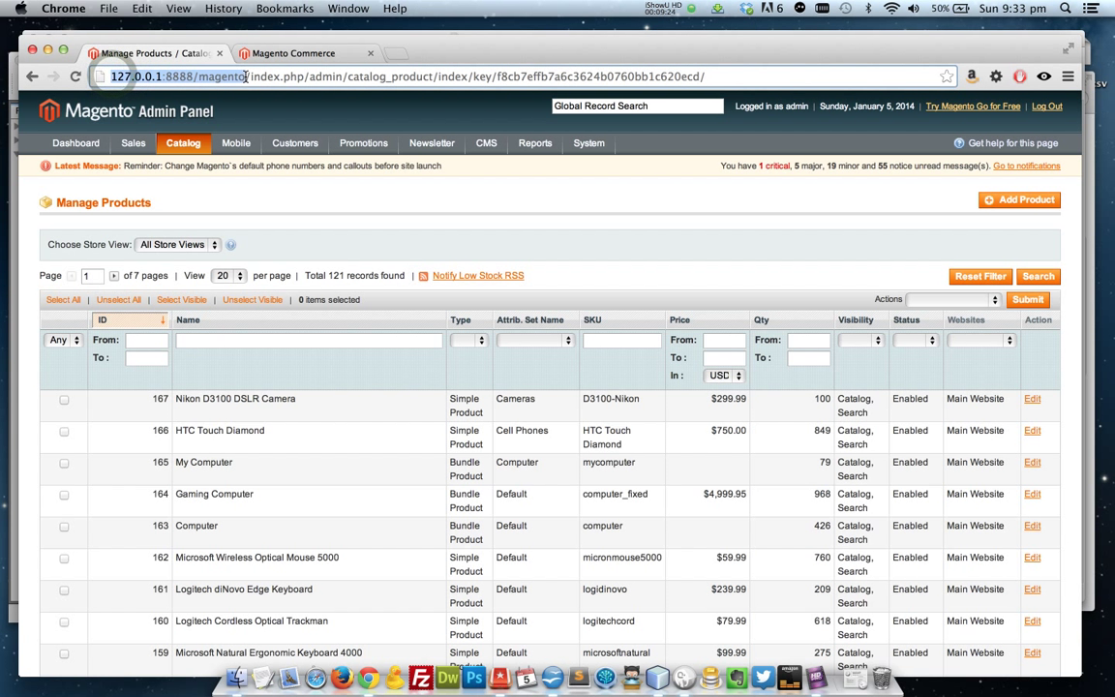
key(super+c)
key(super+t)
key(super+v)
Load the storefront and open the Nikon D3100 DSLR Camera from Electronics > Cameras > Digital Cameras.
key(Return)
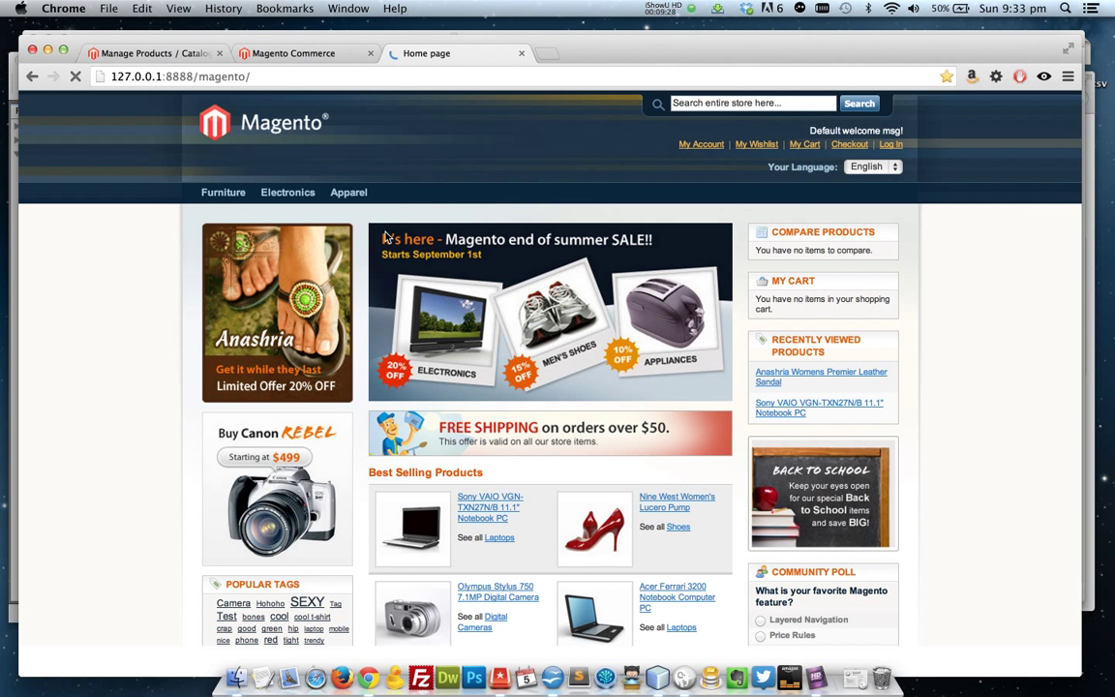
mouse_move(294, 199)
mouse_move(295, 235)
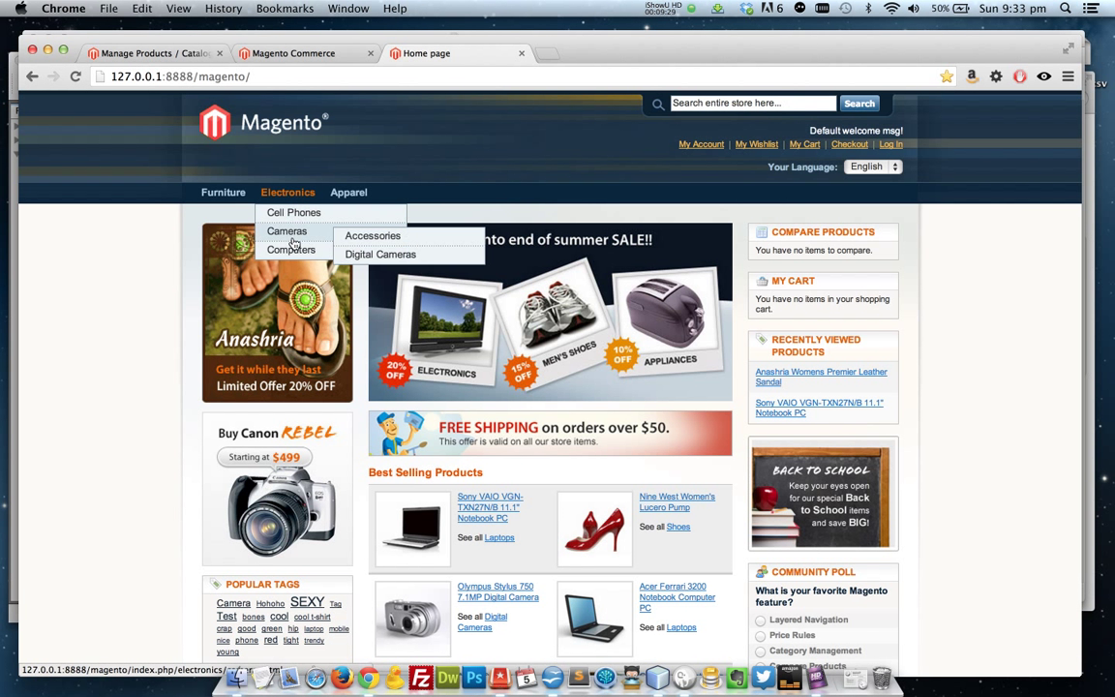
click(386, 256)
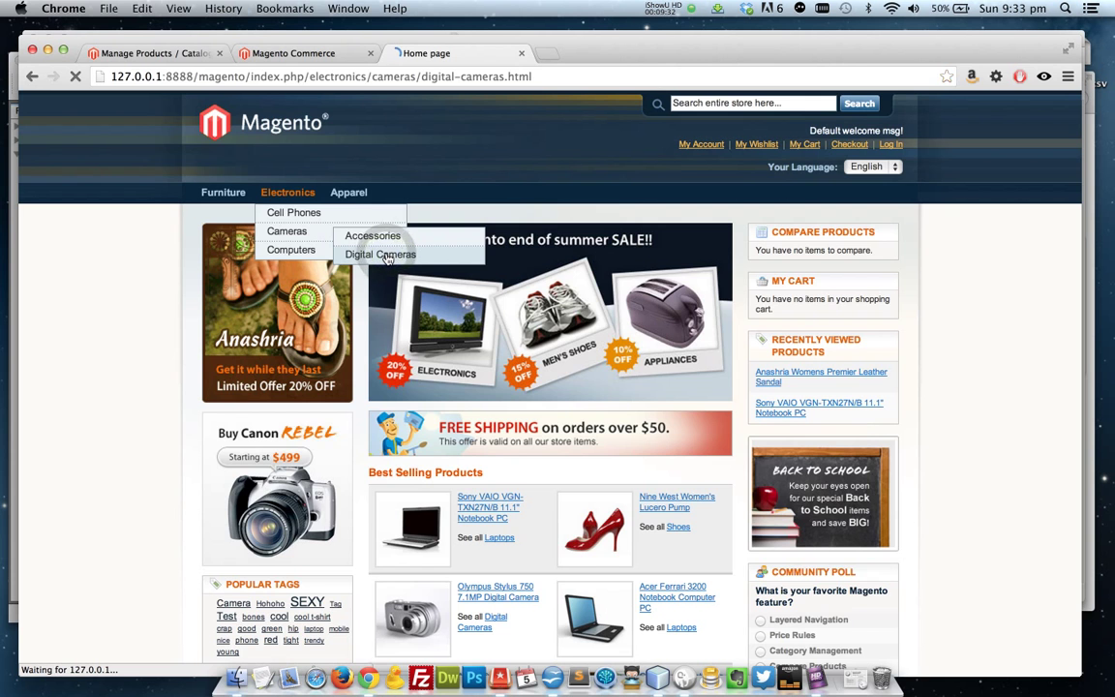
scroll(615, 340, down, 5)
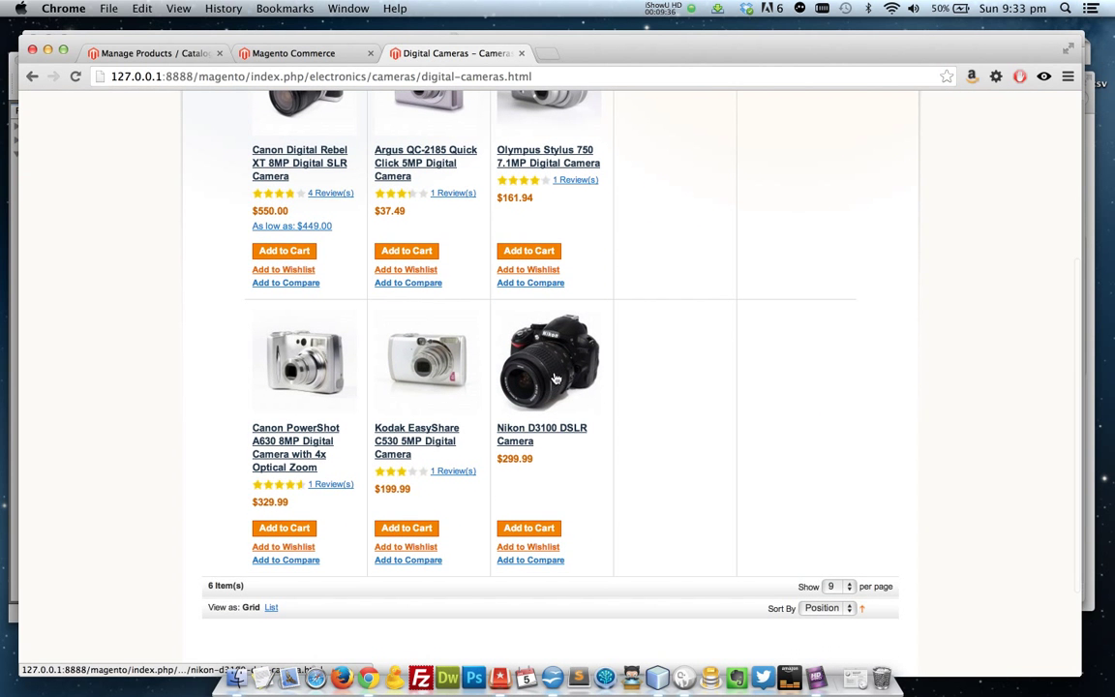
click(562, 371)
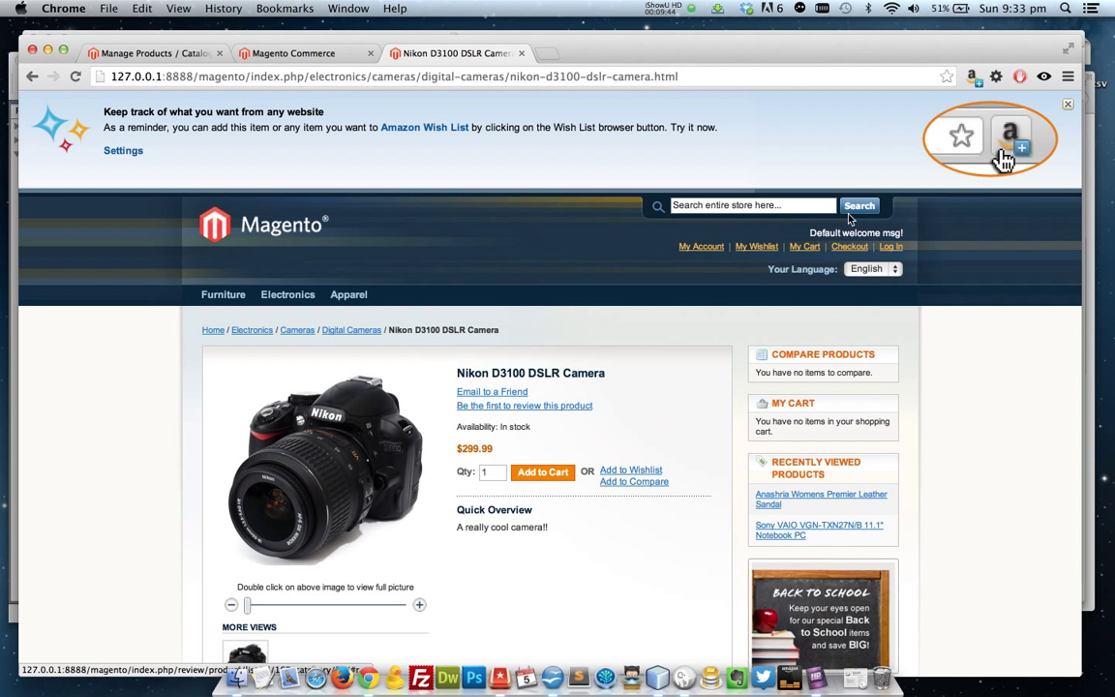
Dismiss the banner and review the product page: $299.99, in stock, model D3100.
click(1069, 106)
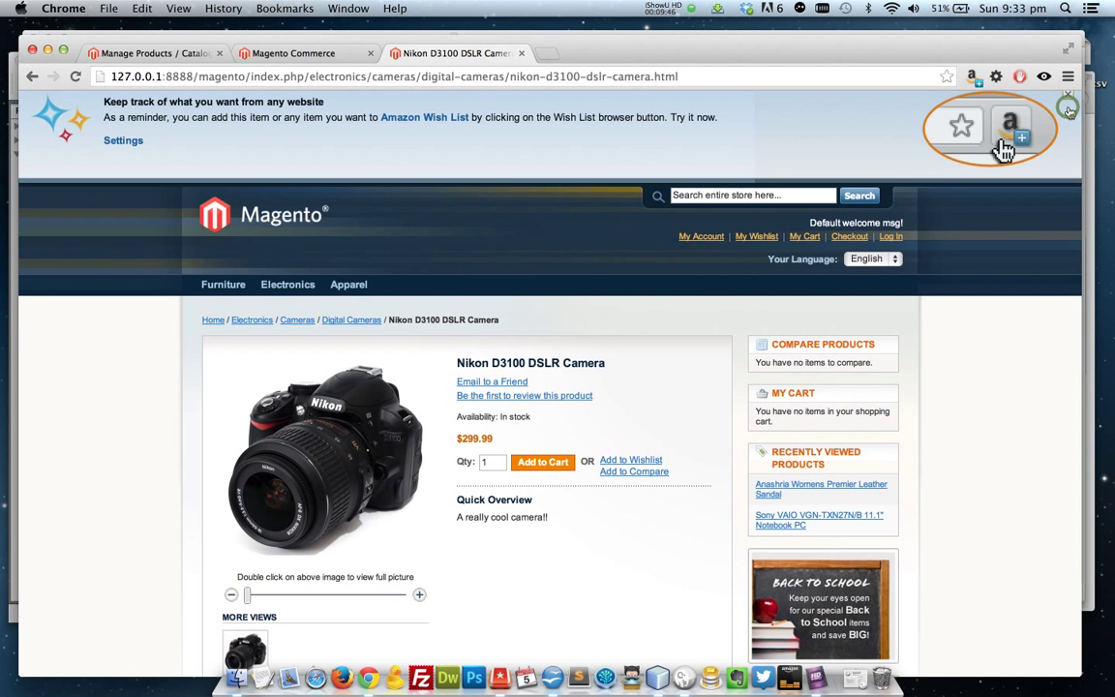
scroll(496, 317, down, 3)
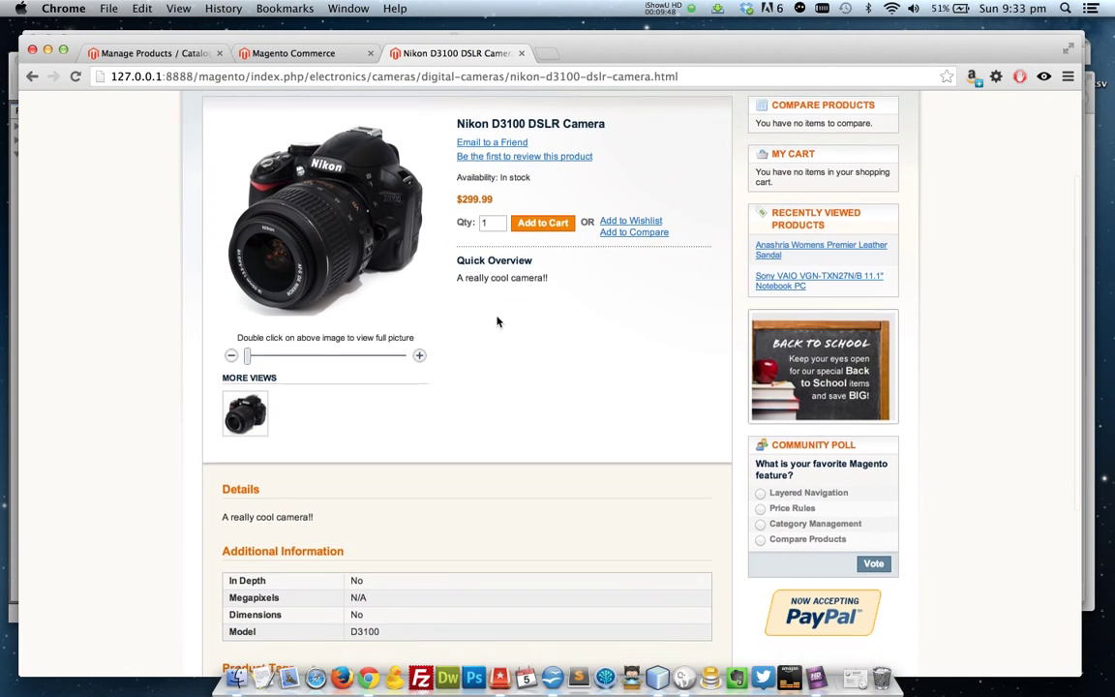
scroll(356, 455, down, 3)
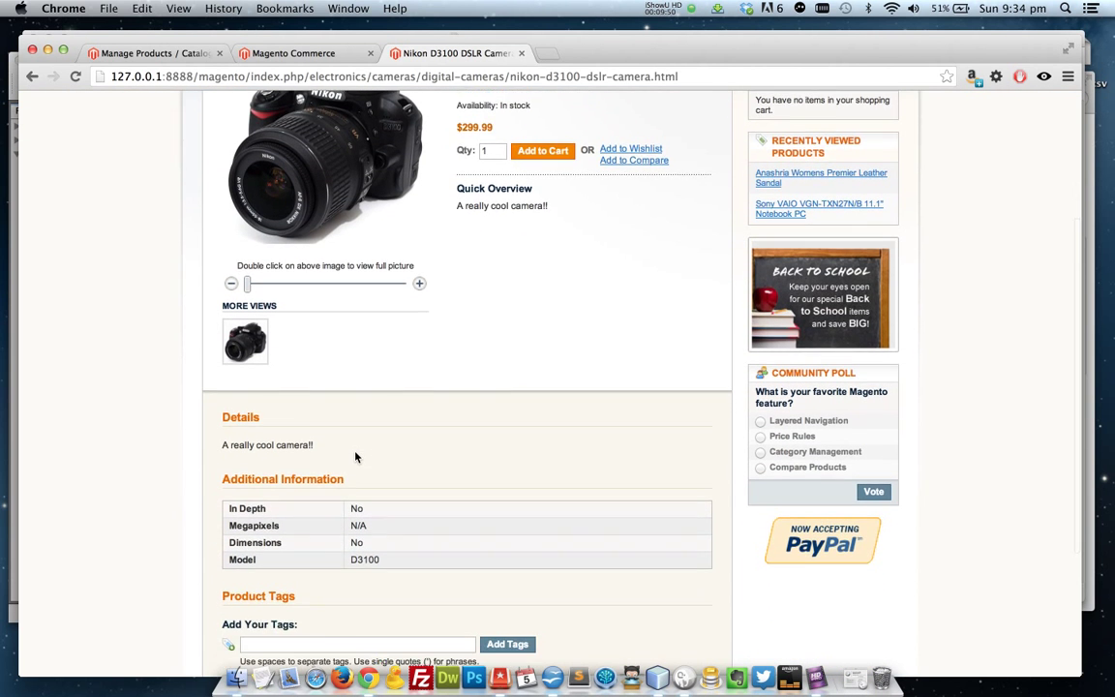
scroll(550, 485, up, 5)
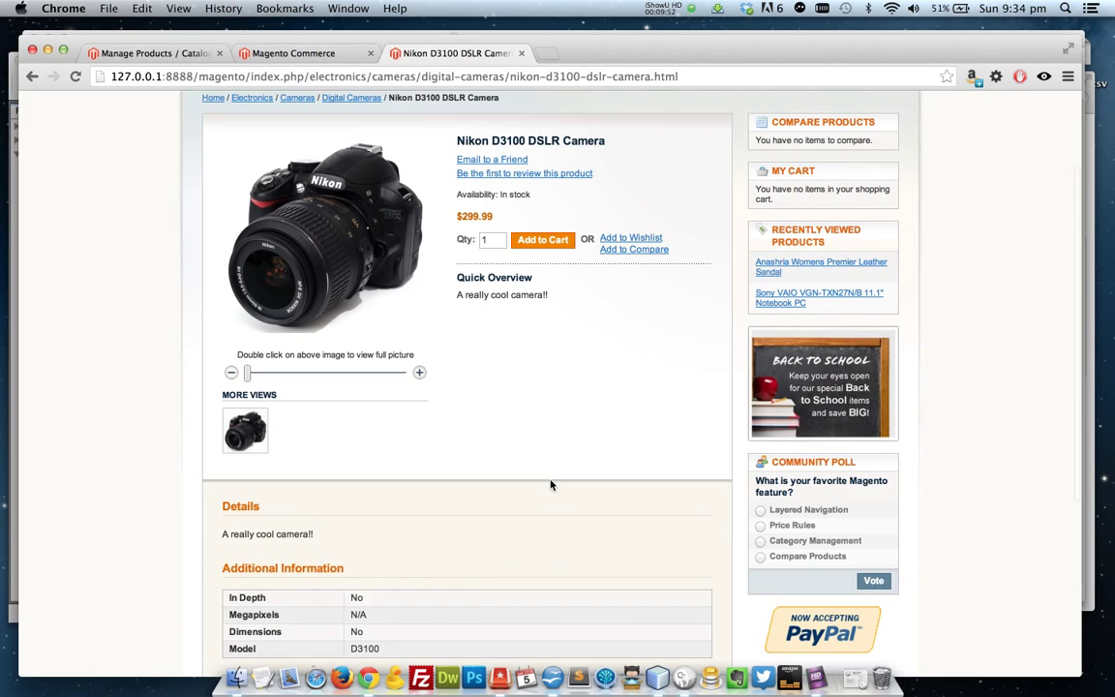